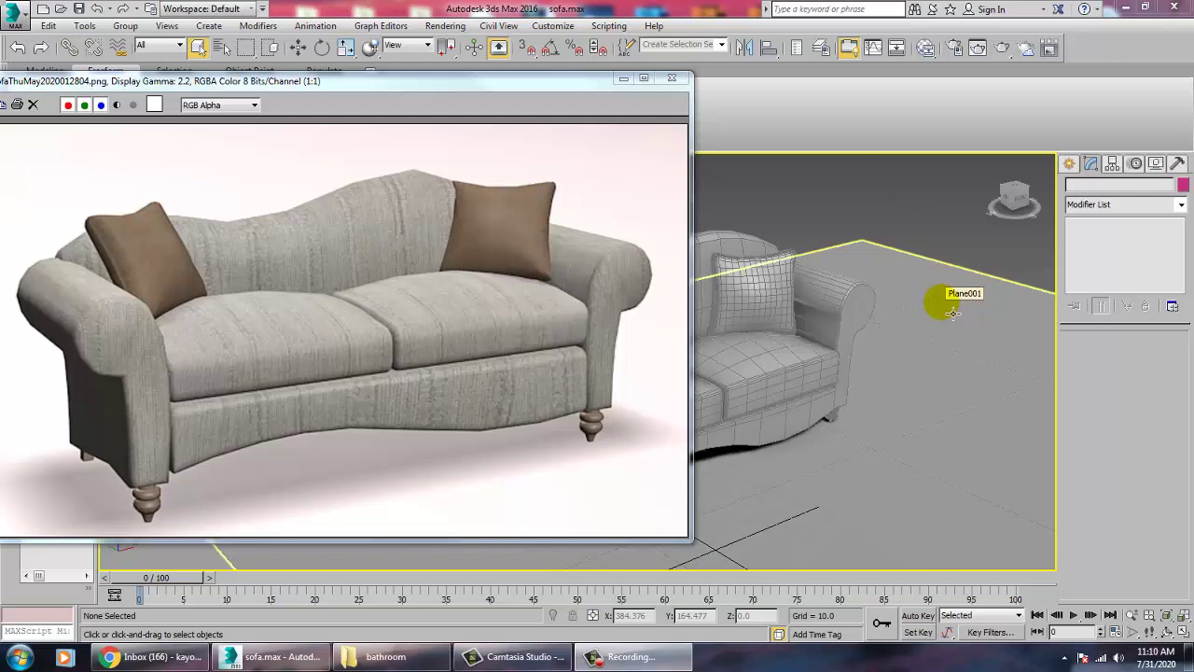
- Select the left seat cushion of the sofa and open the Slate Material Editor
{"action": "middle_click_drag", "start_coordinate": [1051, 304], "coordinate": [1070, 331], "text": "alt"}
{"action": "scroll", "coordinate": [858, 413], "scroll_direction": "up", "scroll_amount": 5}
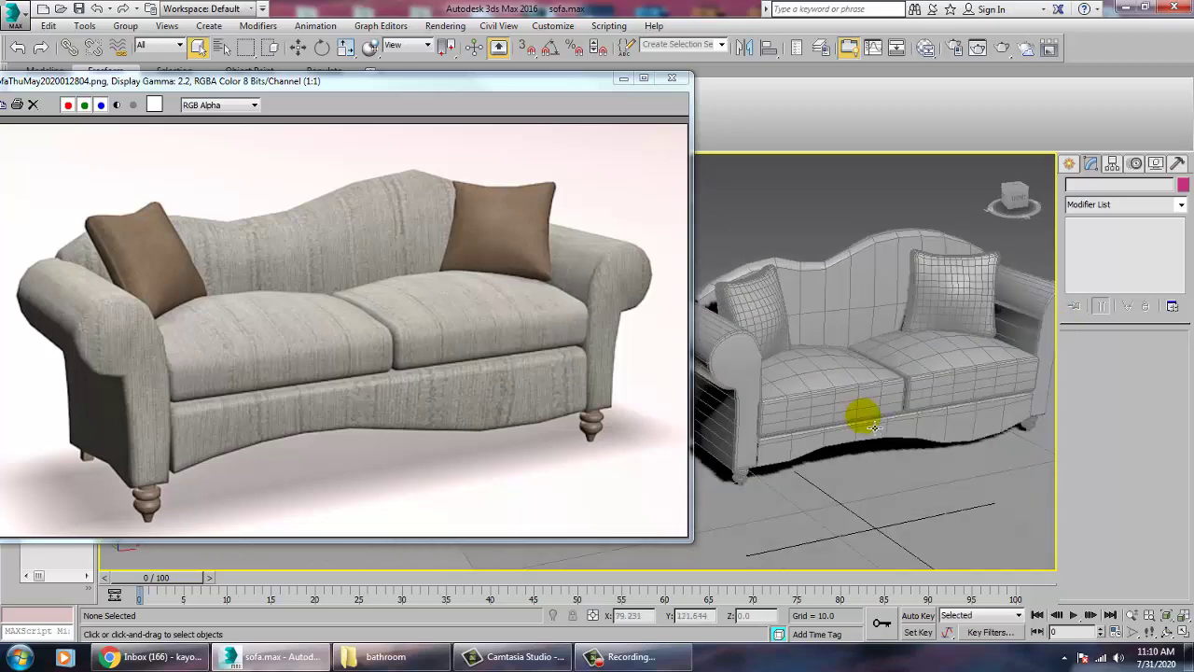
{"action": "middle_click_drag", "start_coordinate": [915, 429], "coordinate": [1071, 535]}
{"action": "scroll", "coordinate": [877, 463], "scroll_direction": "down", "scroll_amount": 5}
{"action": "middle_click_drag", "start_coordinate": [872, 463], "coordinate": [846, 441]}
{"action": "scroll", "coordinate": [819, 445], "scroll_direction": "up", "scroll_amount": 2}
{"action": "scroll", "coordinate": [844, 436], "scroll_direction": "up", "scroll_amount": 4}
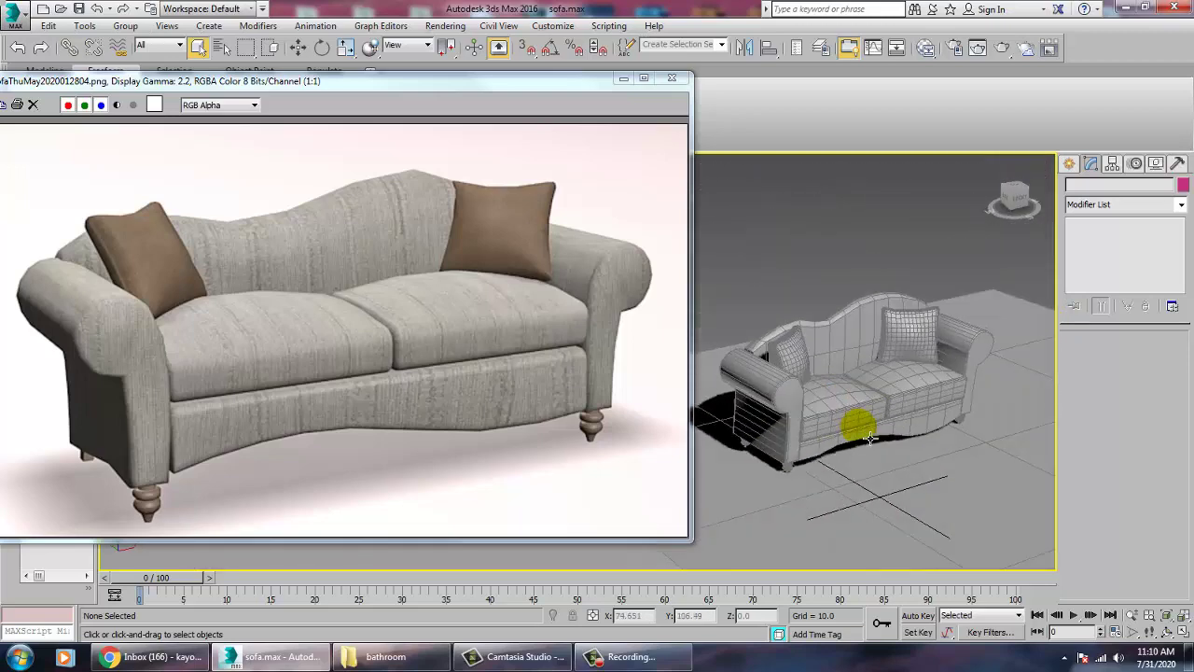
{"action": "left_click", "coordinate": [842, 432]}
{"action": "scroll", "coordinate": [842, 439], "scroll_direction": "up", "scroll_amount": 5}
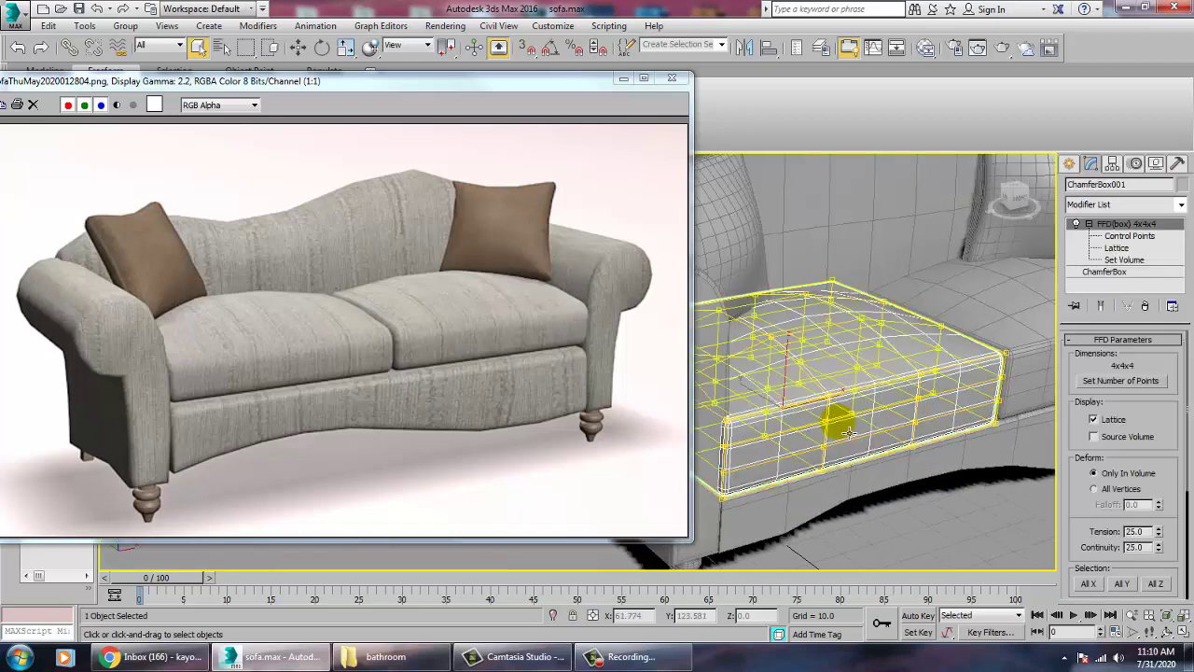
{"action": "key", "text": "m"}
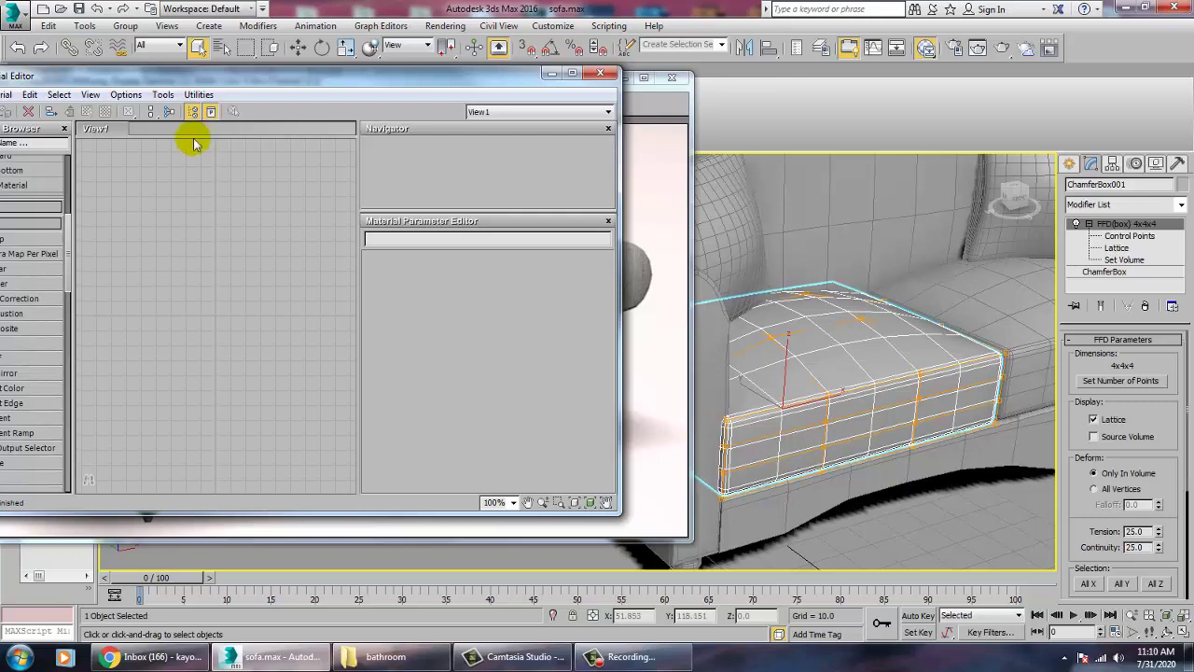
{"action": "left_click_drag", "start_coordinate": [151, 81], "coordinate": [383, 132]}
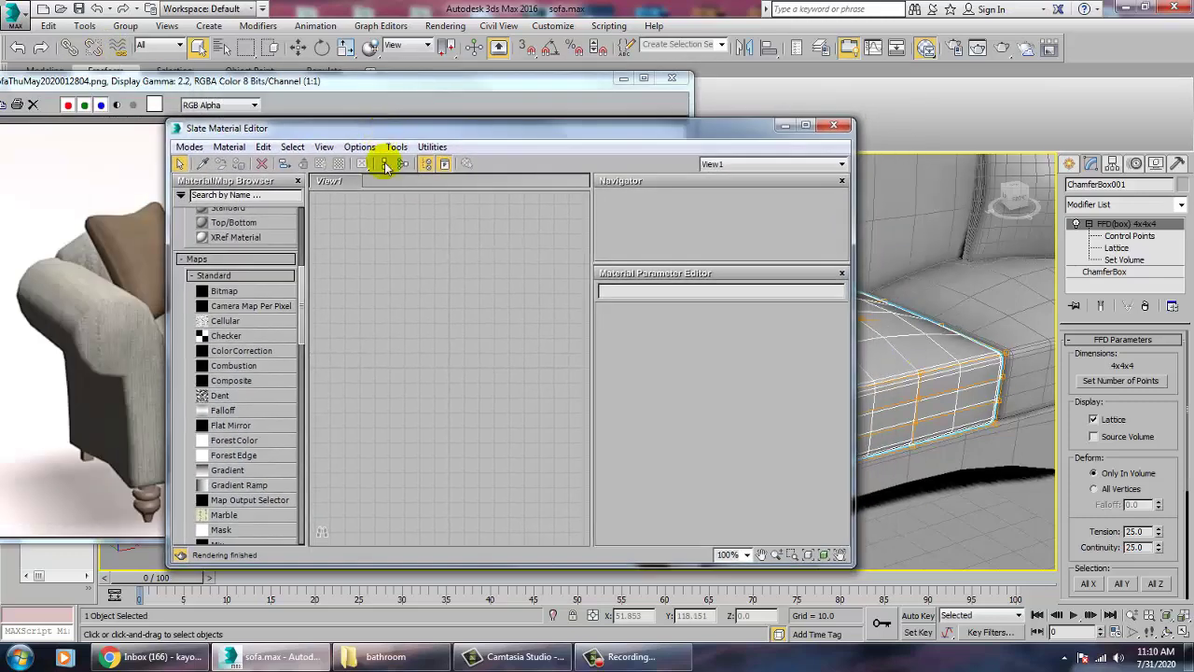
- Set the production renderer to V-Ray Adv 3.30.05 in the render setup and close the dialog
{"action": "left_click", "coordinate": [443, 28]}
{"action": "left_click", "coordinate": [480, 95]}
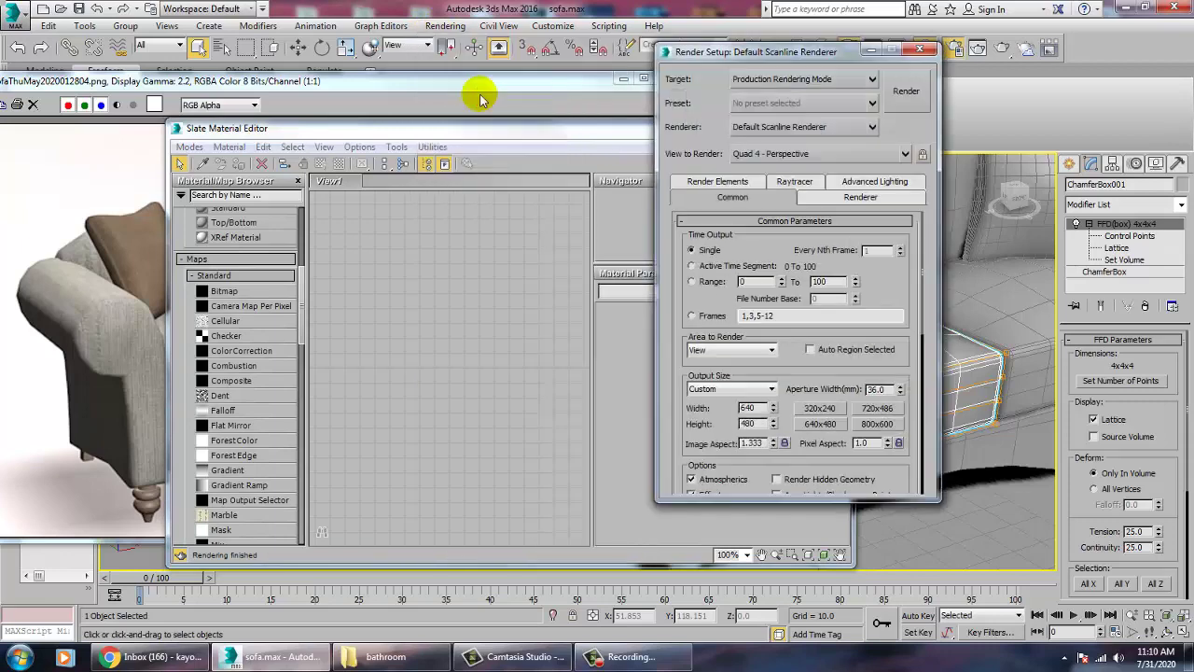
{"action": "left_click", "coordinate": [750, 125]}
{"action": "left_click", "coordinate": [773, 233]}
{"action": "left_click_drag", "start_coordinate": [820, 429], "coordinate": [809, 376]}
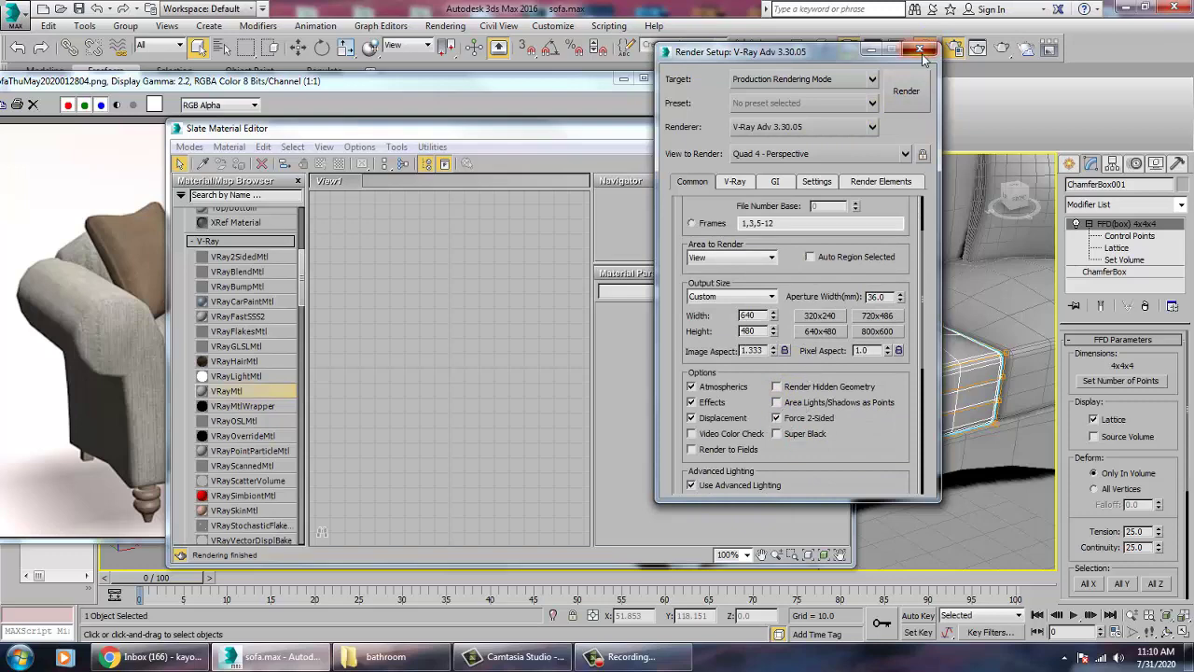
{"action": "left_click", "coordinate": [920, 51]}
- Create a VRayMtl material and load the 09e2ecb5-ee49-4c7c image from the Desktop's sofa folder as its diffuse bitmap
{"action": "left_click_drag", "start_coordinate": [250, 390], "coordinate": [471, 264]}
{"action": "double_click", "coordinate": [509, 317]}
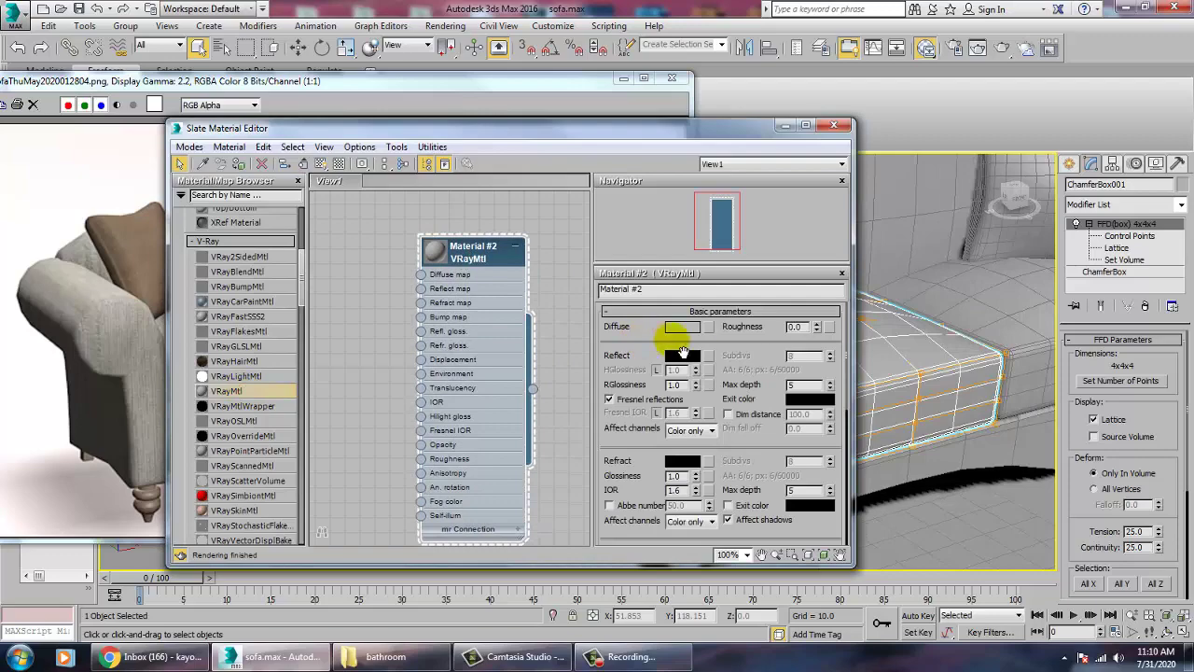
{"action": "left_click", "coordinate": [708, 327]}
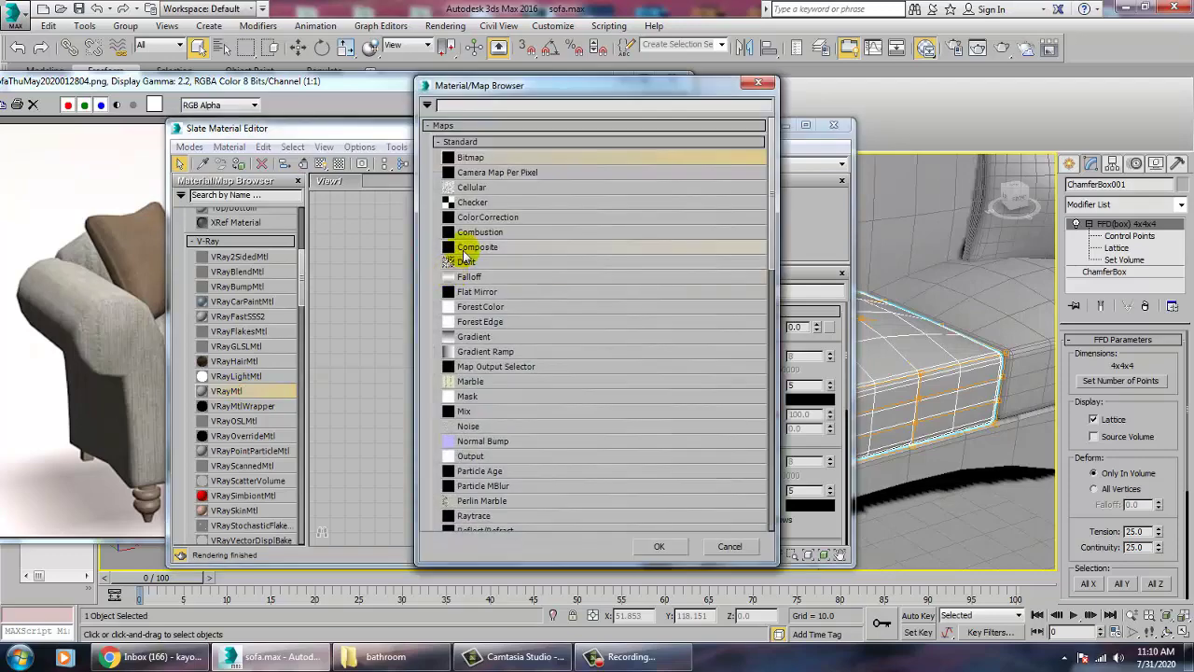
{"action": "double_click", "coordinate": [481, 160]}
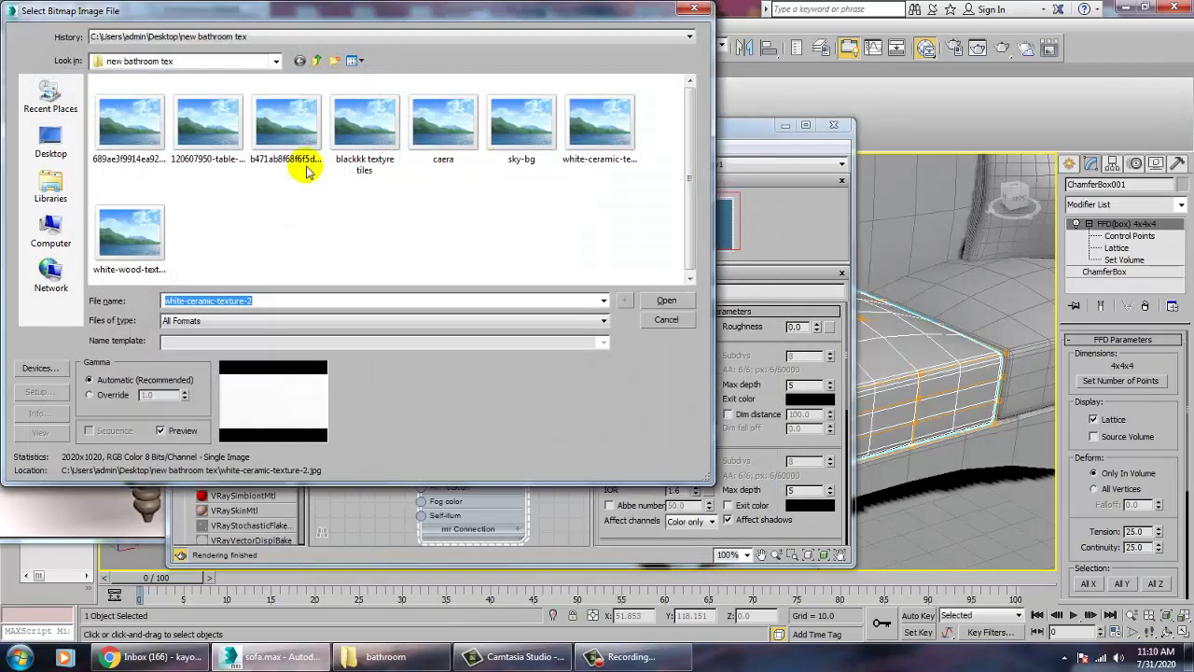
{"action": "left_click", "coordinate": [70, 156]}
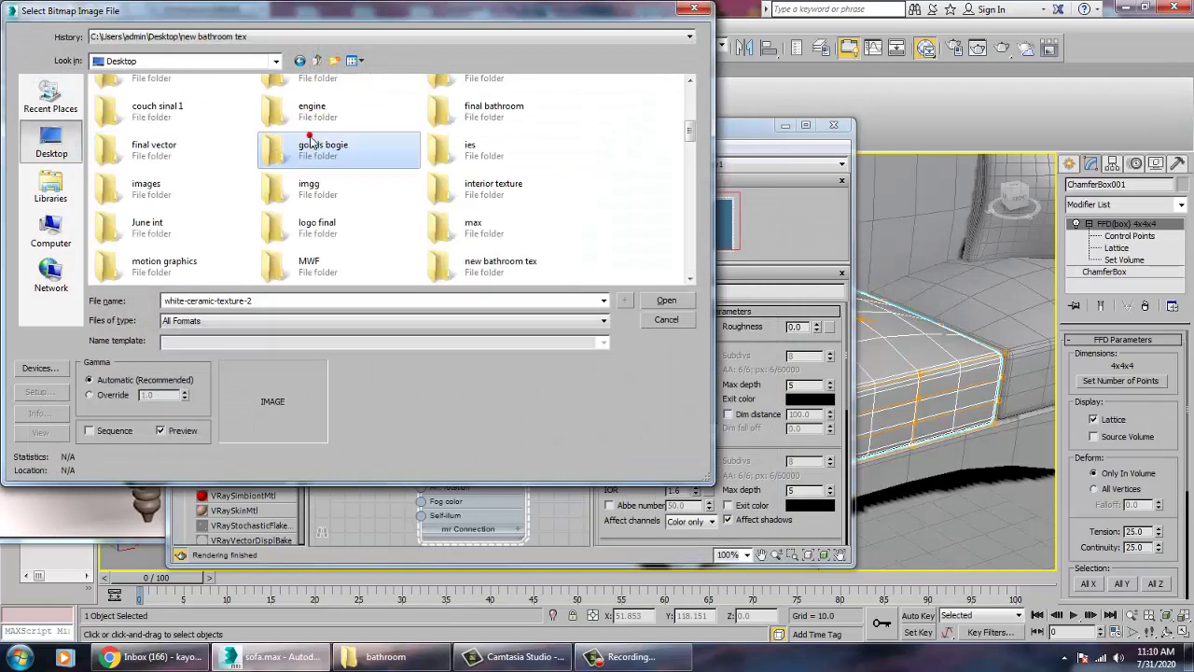
{"action": "scroll", "coordinate": [284, 145], "scroll_direction": "down", "scroll_amount": 5}
{"action": "double_click", "coordinate": [512, 96]}
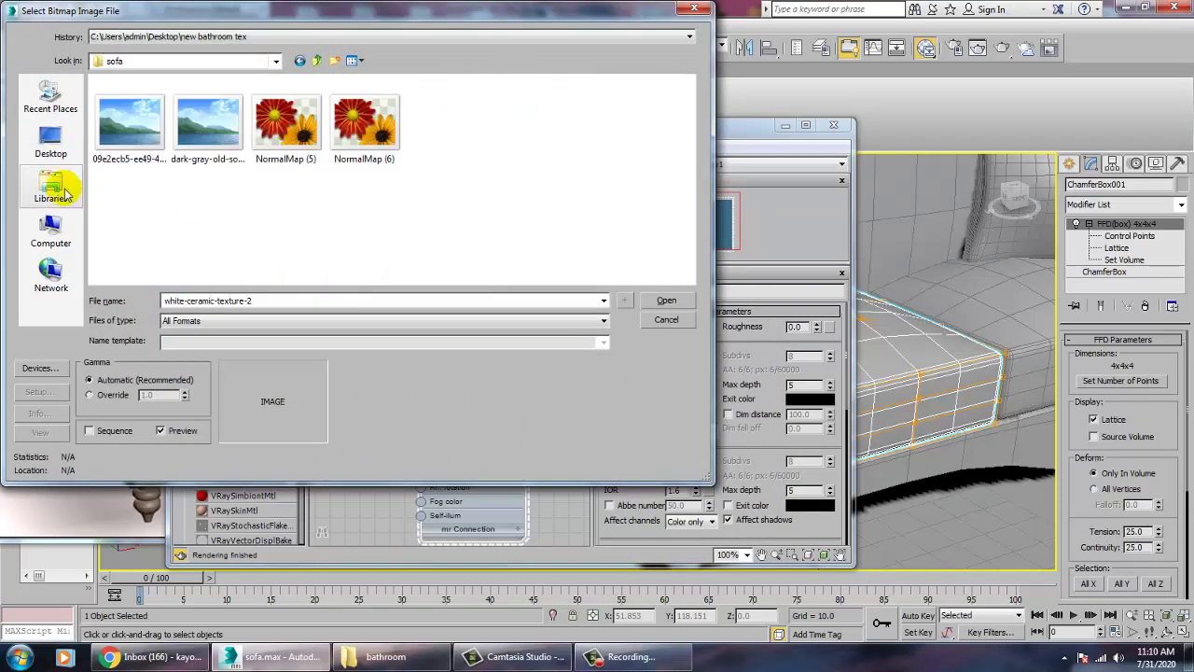
{"action": "left_click", "coordinate": [130, 140]}
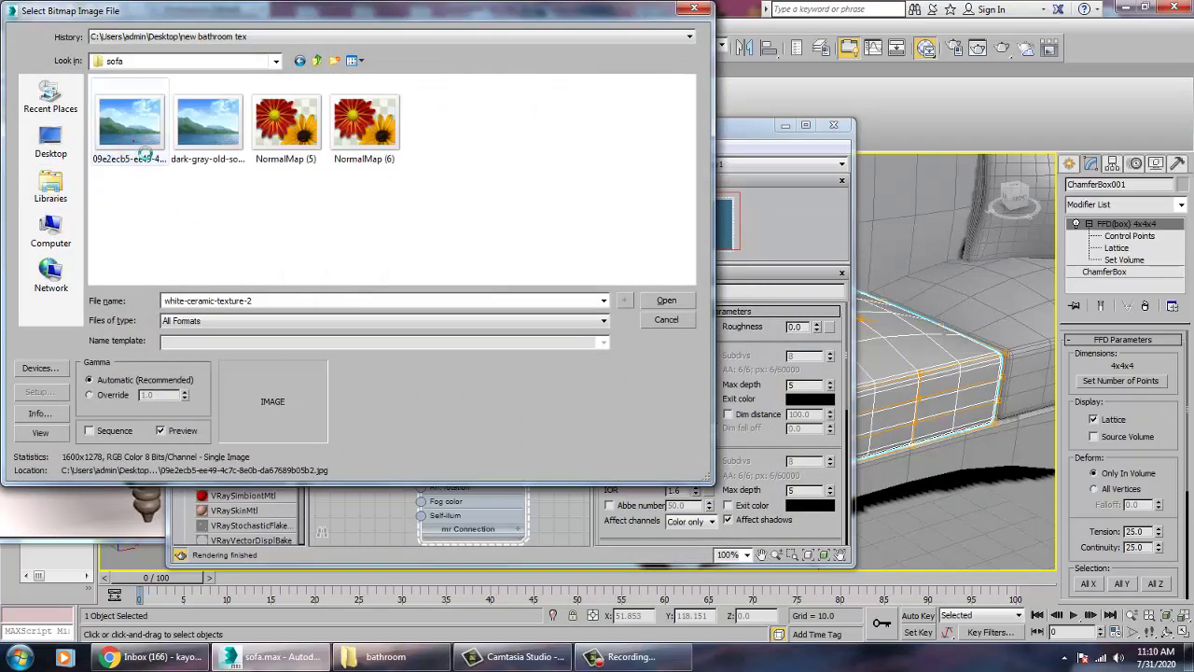
{"action": "left_click", "coordinate": [678, 301]}
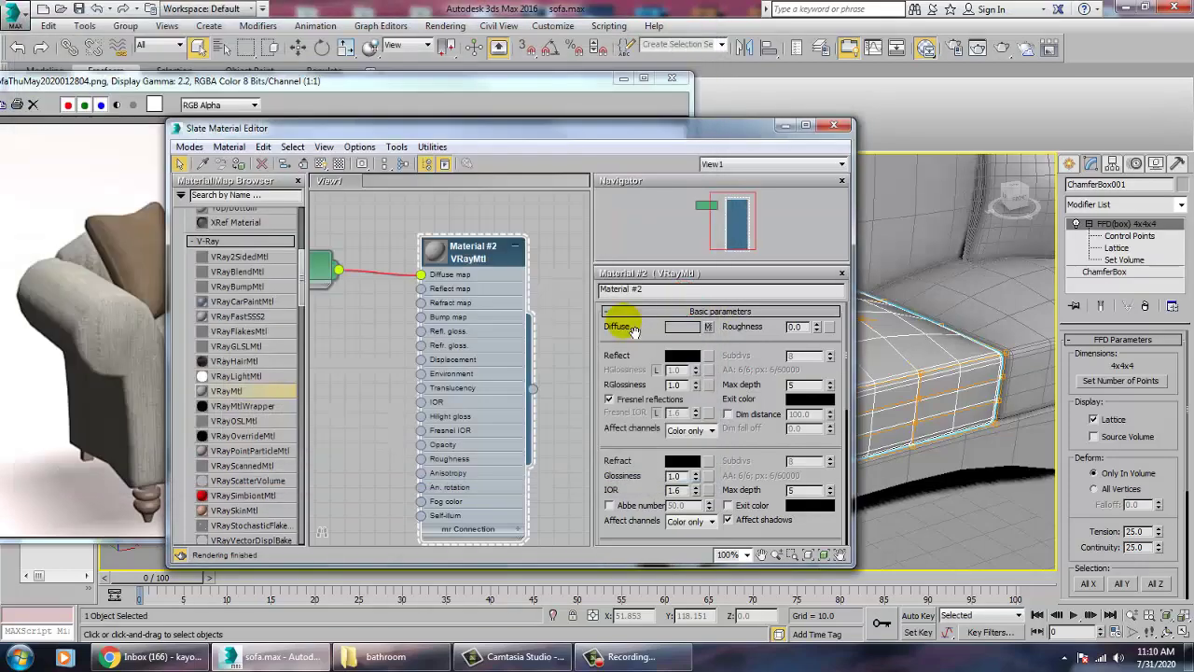
- Assign the new material to the selected seat cushion and display its texture in the viewport
{"action": "left_click", "coordinate": [236, 163]}
{"action": "left_click", "coordinate": [320, 164]}
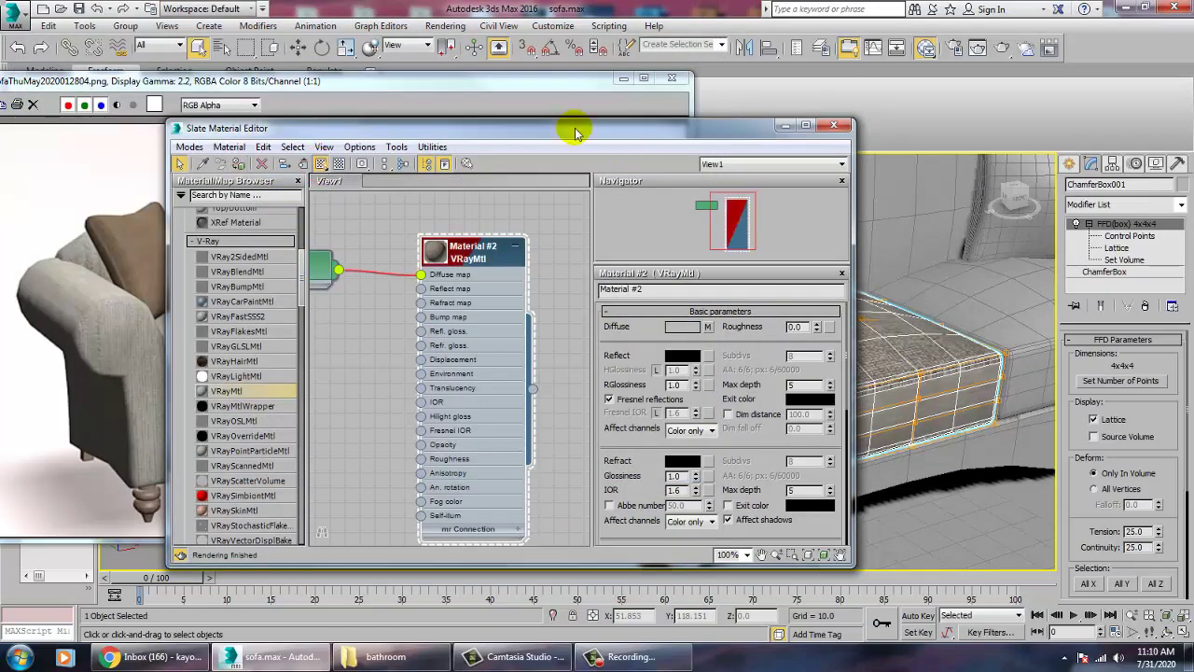
{"action": "mouse_move", "coordinate": [599, 138]}
{"action": "left_mouse_down"}
{"action": "mouse_move", "coordinate": [355, 154]}
{"action": "mouse_move", "coordinate": [599, 145]}
{"action": "left_mouse_up"}
- Add a Normal Bump map and connect it to the material's Bump map input
{"action": "middle_click_drag", "start_coordinate": [443, 370], "coordinate": [498, 372]}
{"action": "scroll", "coordinate": [496, 352], "scroll_direction": "down", "scroll_amount": 1}
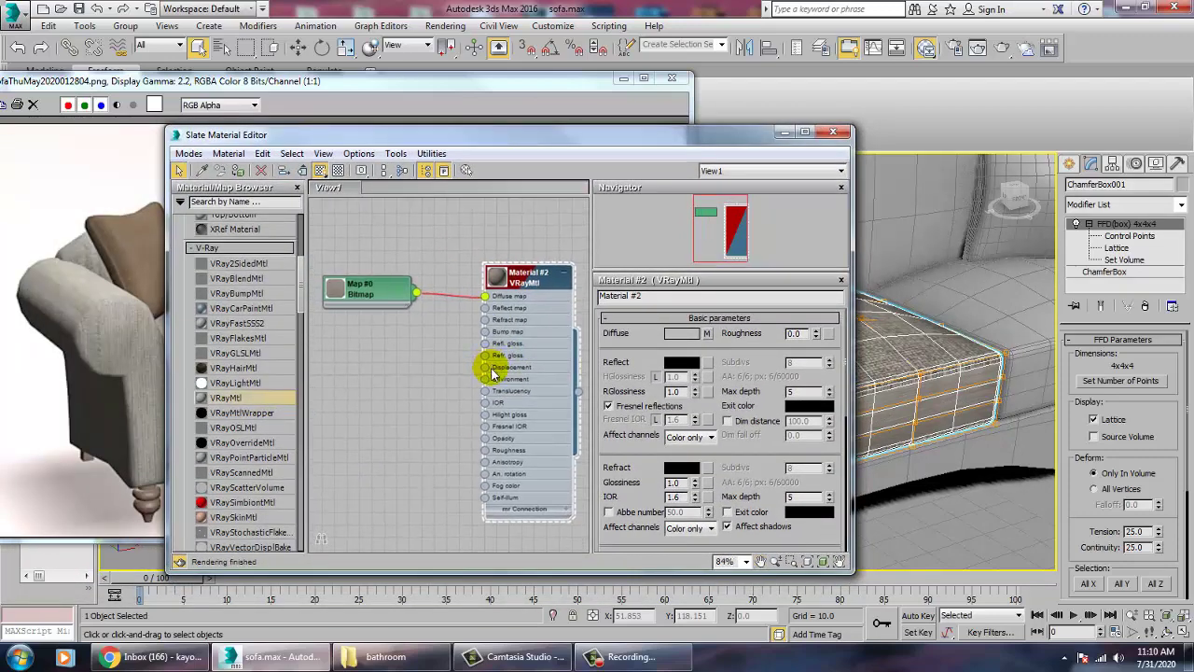
{"action": "left_click_drag", "start_coordinate": [304, 298], "coordinate": [354, 372]}
{"action": "left_click_drag", "start_coordinate": [458, 394], "coordinate": [485, 332]}
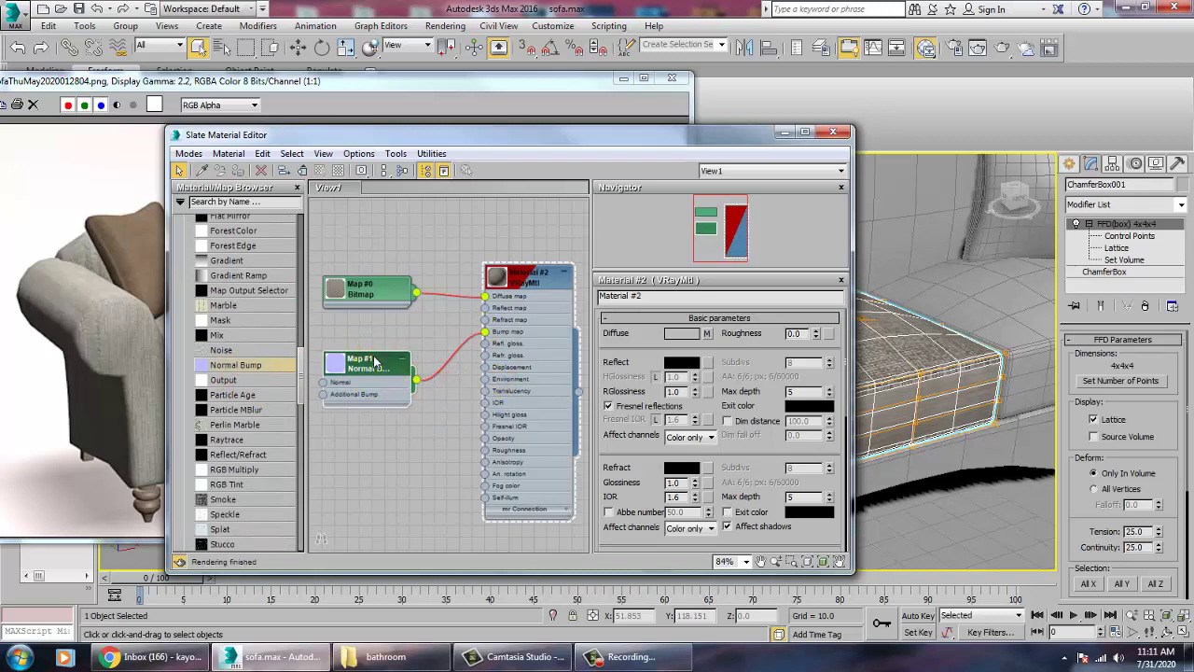
- Load the NormalMap (6) image as a bitmap in the Normal slot of the Normal Bump map
{"action": "double_click", "coordinate": [375, 362]}
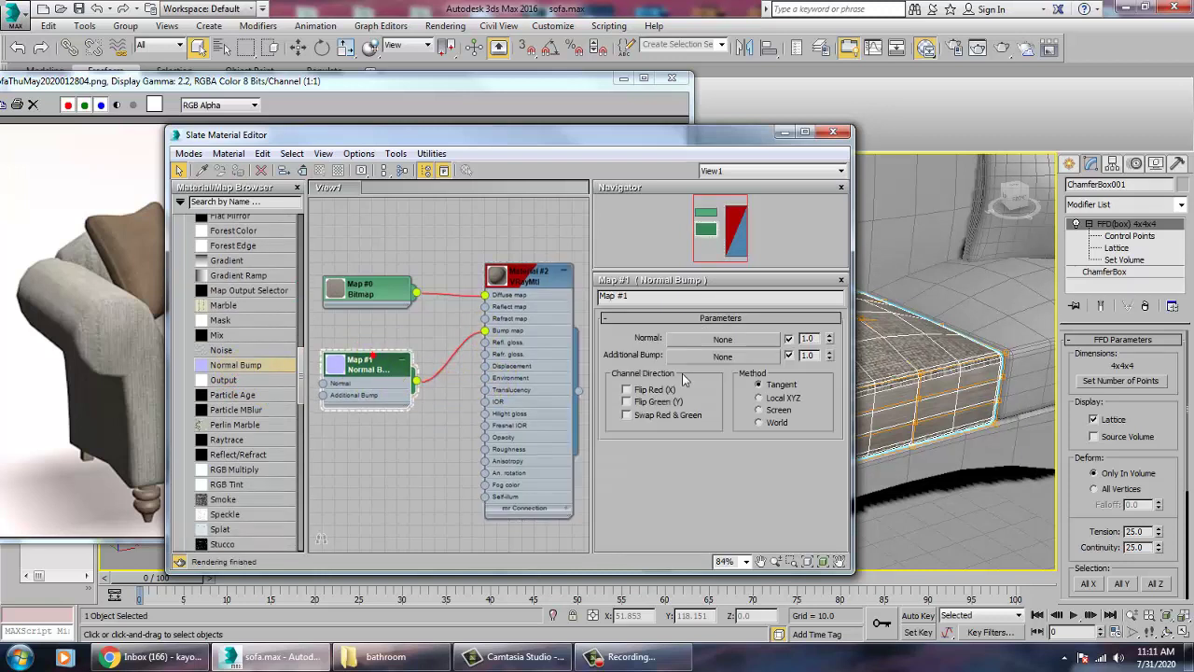
{"action": "left_click", "coordinate": [721, 340]}
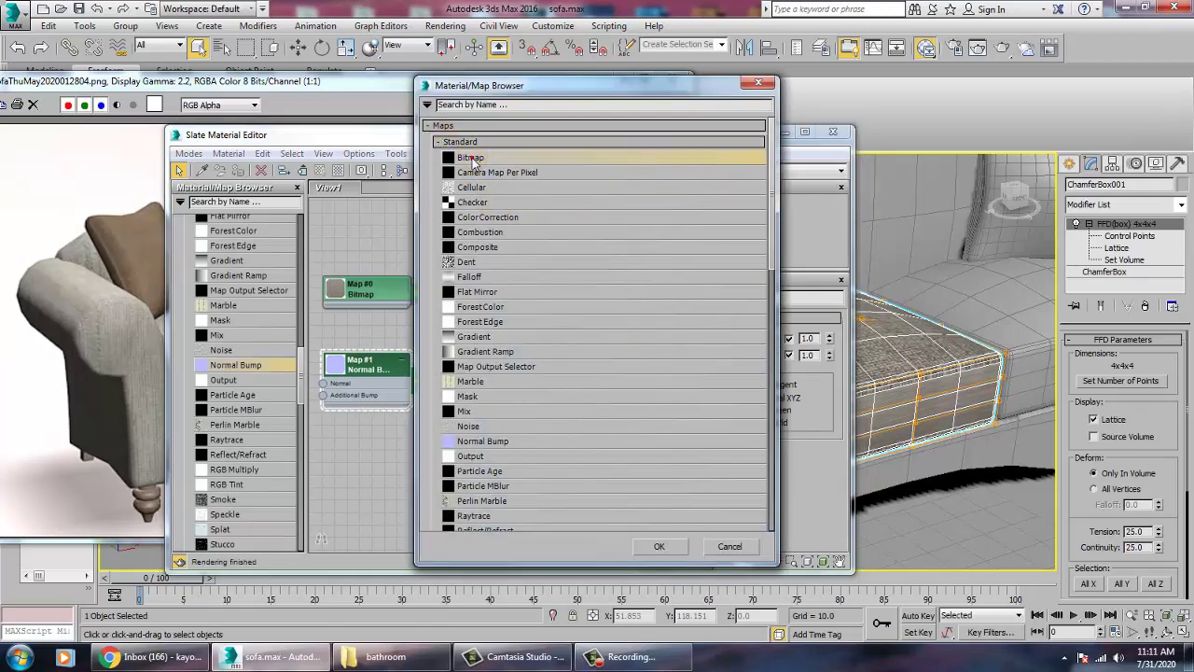
{"action": "double_click", "coordinate": [473, 161]}
{"action": "left_click", "coordinate": [362, 130]}
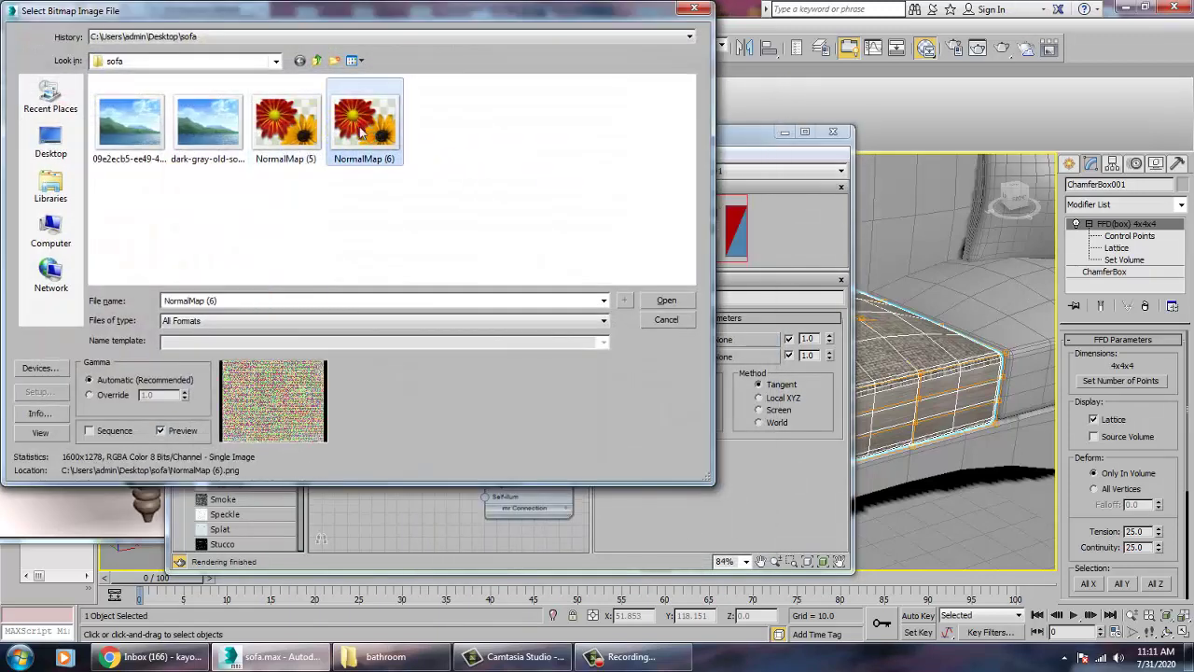
{"action": "double_click", "coordinate": [358, 131]}
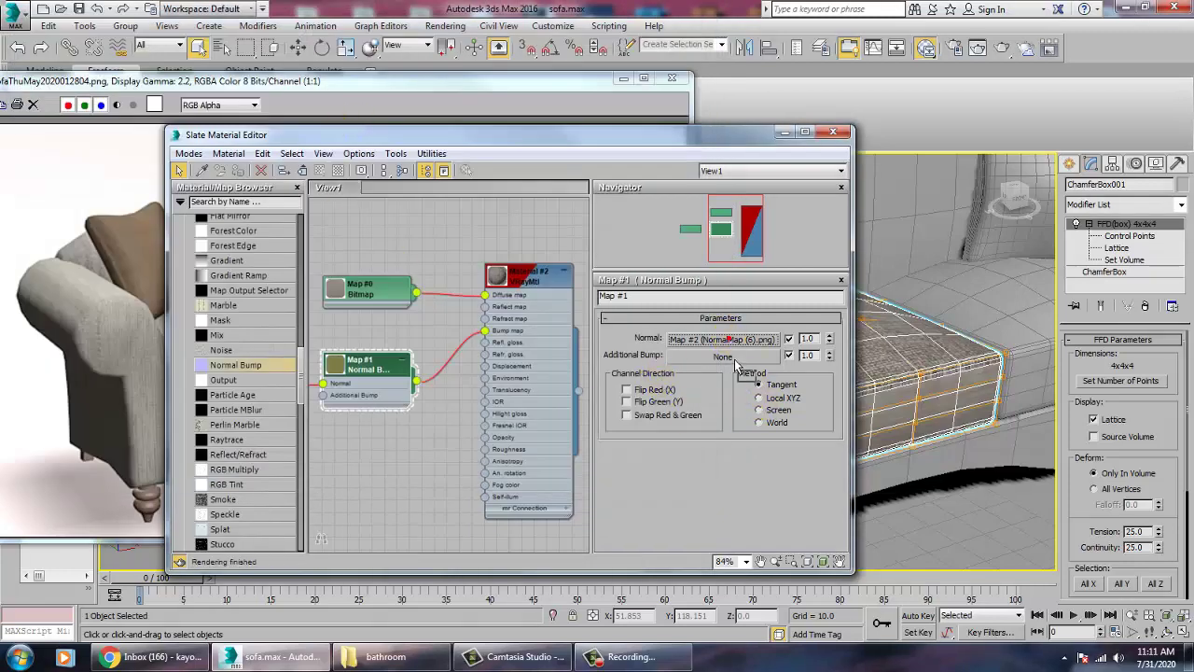
- Copy the Normal slot's bitmap into the Additional Bump slot of the Normal Bump map
{"action": "left_click_drag", "start_coordinate": [735, 366], "coordinate": [724, 356]}
{"action": "left_click", "coordinate": [533, 341]}
{"action": "left_click", "coordinate": [480, 395]}
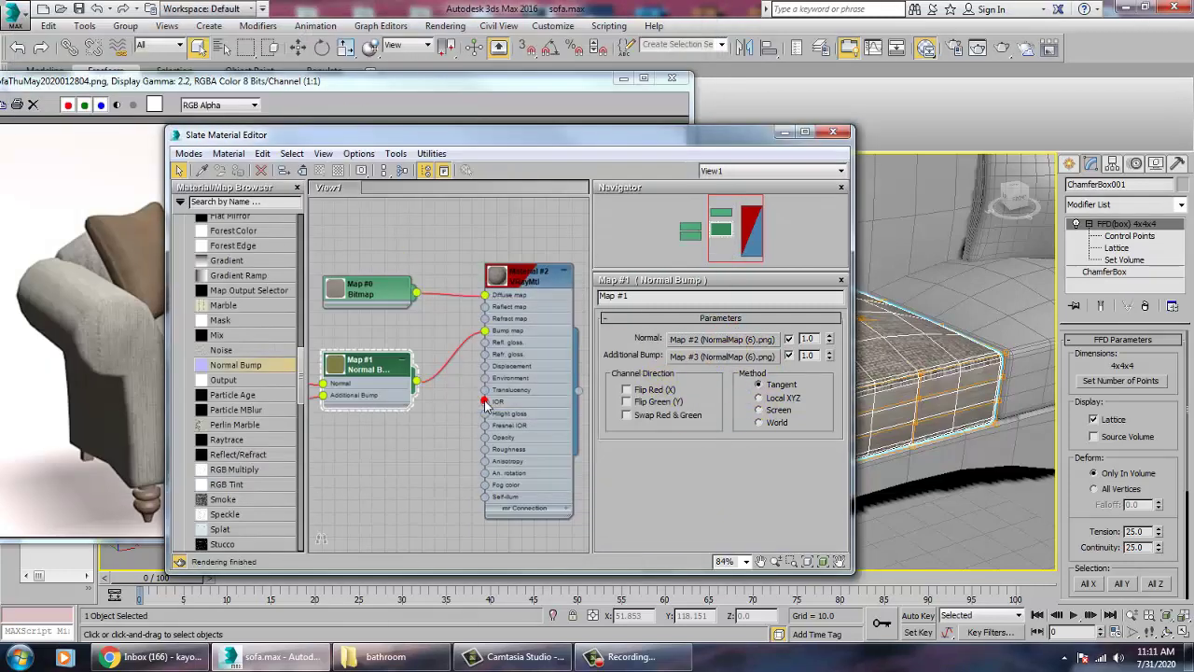
- Add a UVW Map modifier to the left seat cushion and set its mapping to Box
{"action": "left_click", "coordinate": [1180, 205]}
{"action": "key", "text": "u"}
{"action": "scroll", "coordinate": [1149, 282], "scroll_direction": "down", "scroll_amount": 4}
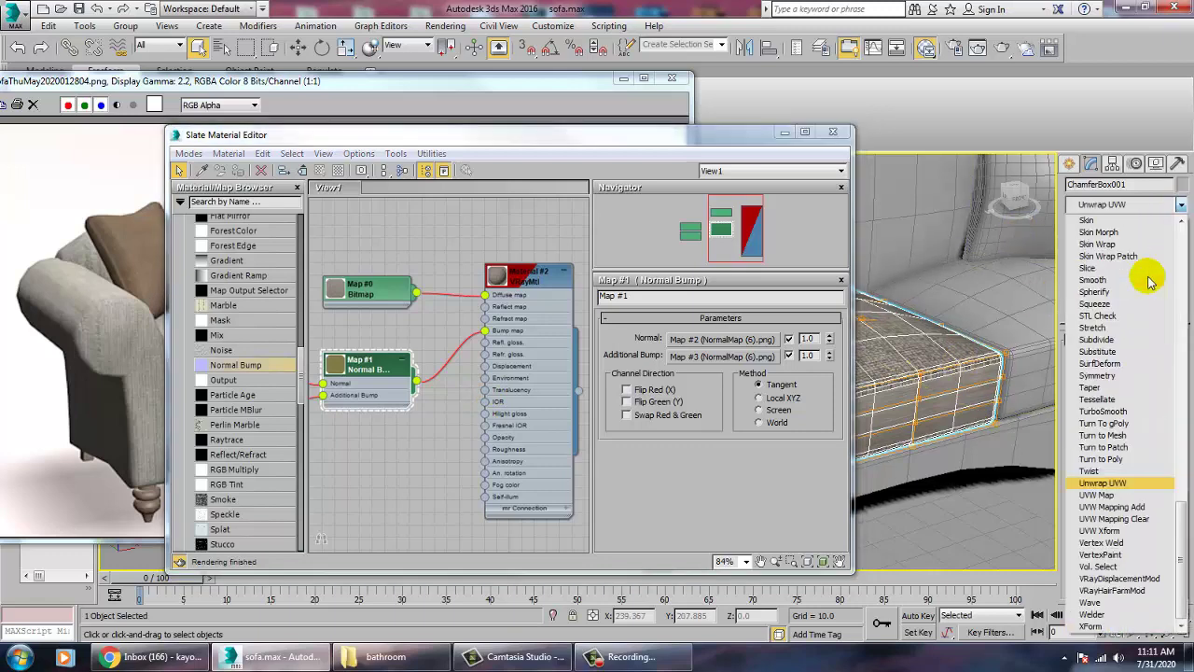
{"action": "key", "text": "u"}
{"action": "key", "text": "Return"}
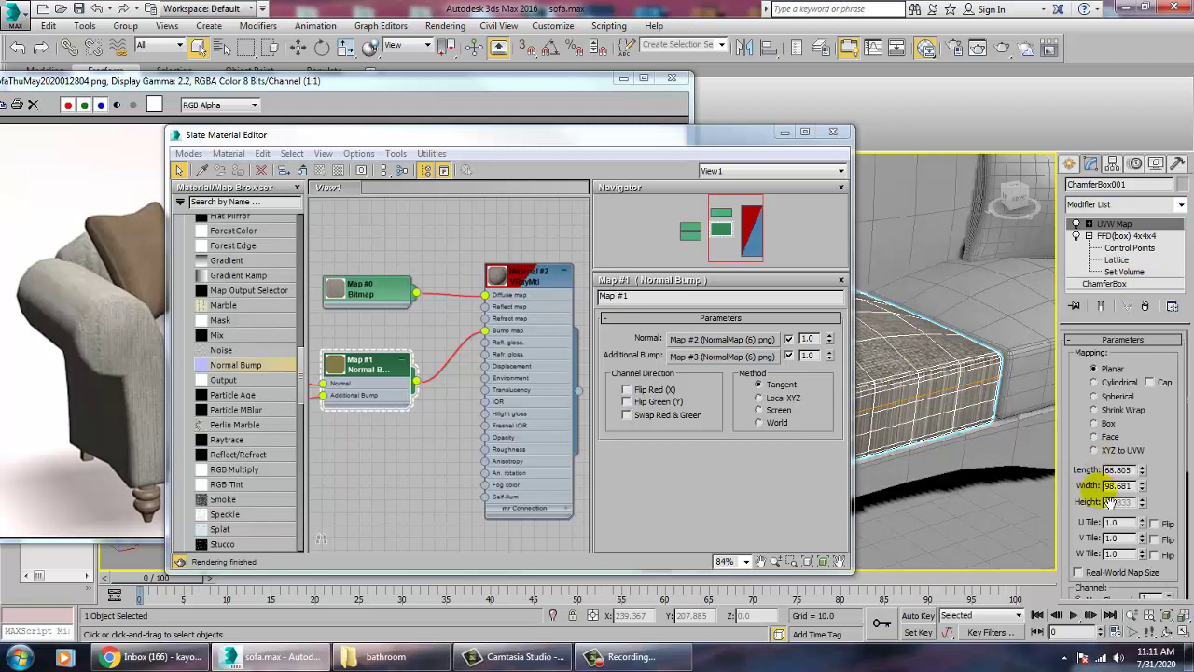
{"action": "left_click", "coordinate": [1095, 423]}
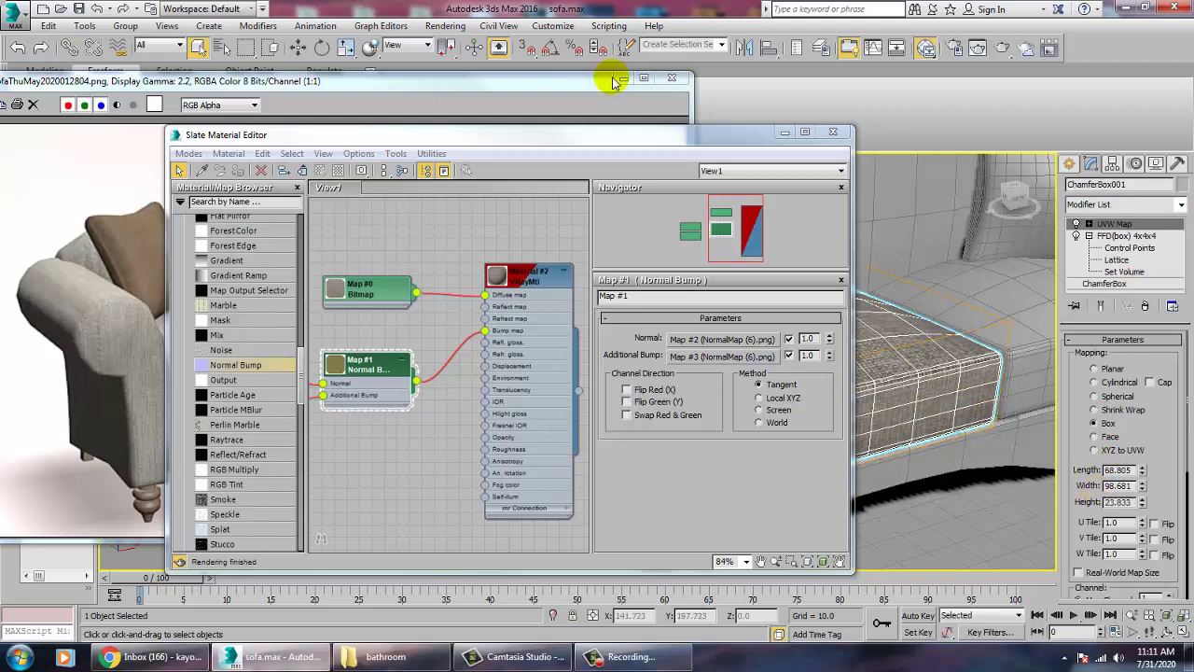
- Set the material editor aside and examine the fabric texture on the left seat cushion up close
{"action": "left_click", "coordinate": [650, 149]}
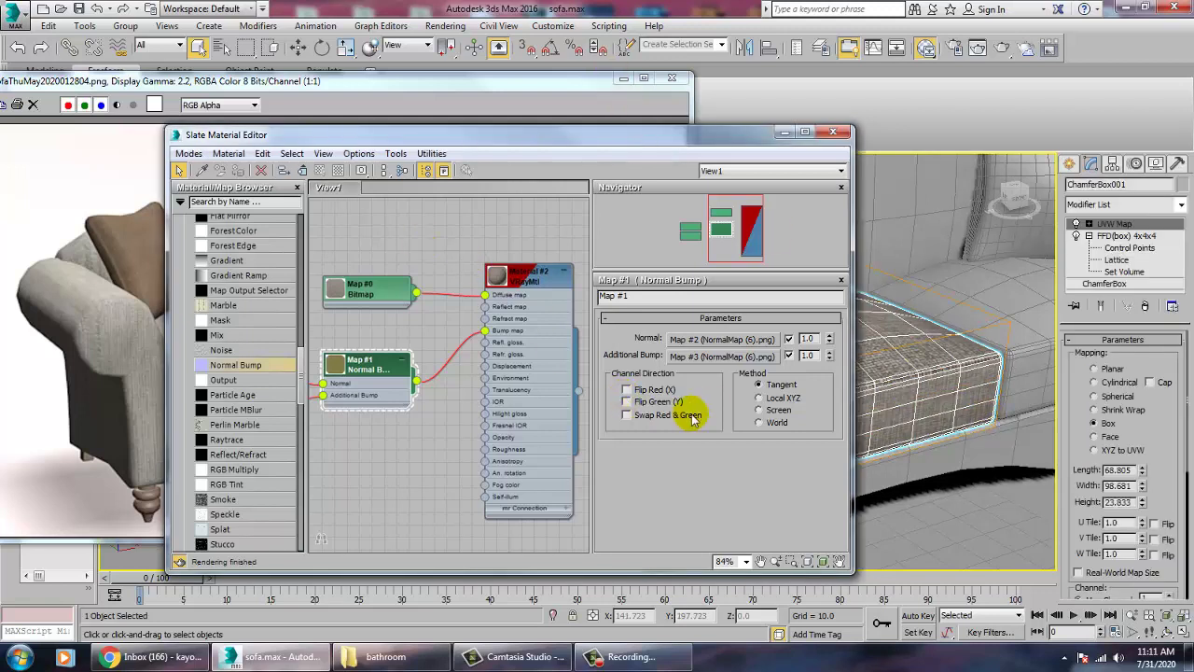
{"action": "middle_click_drag", "start_coordinate": [482, 377], "coordinate": [565, 357]}
{"action": "left_click", "coordinate": [910, 364]}
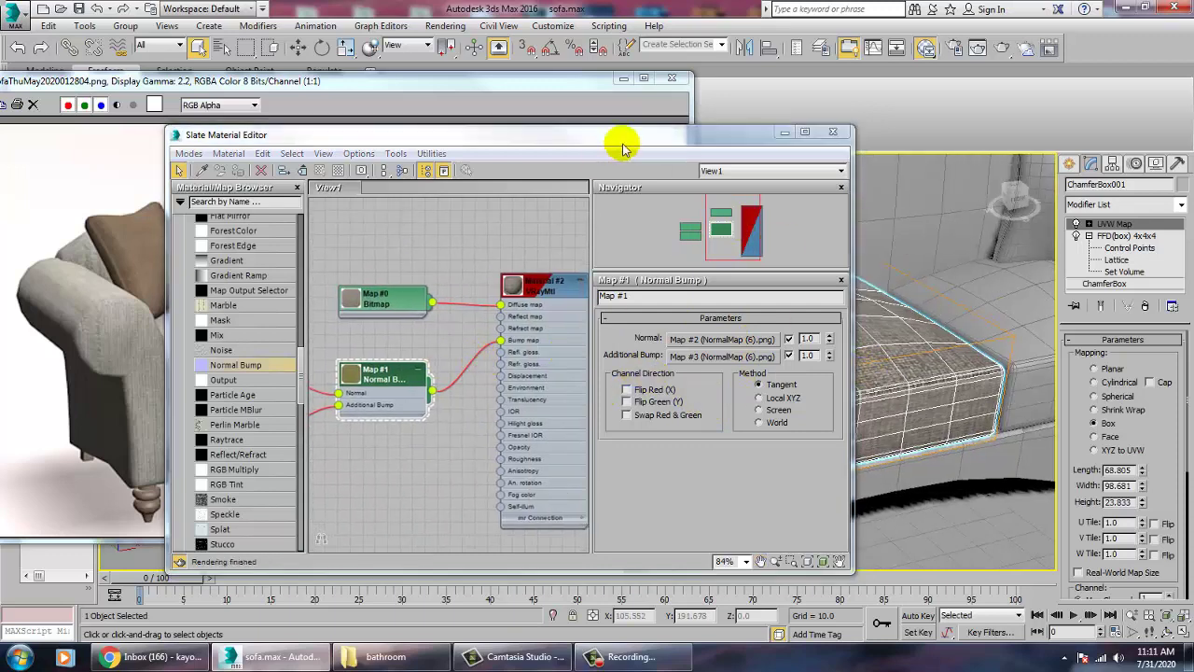
{"action": "left_click_drag", "start_coordinate": [623, 140], "coordinate": [183, 111]}
{"action": "left_click", "coordinate": [912, 416]}
{"action": "scroll", "coordinate": [914, 418], "scroll_direction": "down", "scroll_amount": 5}
{"action": "middle_click_drag", "start_coordinate": [915, 418], "coordinate": [851, 375], "text": "alt"}
{"action": "scroll", "coordinate": [897, 436], "scroll_direction": "up", "scroll_amount": 3}
{"action": "scroll", "coordinate": [896, 435], "scroll_direction": "up", "scroll_amount": 4}
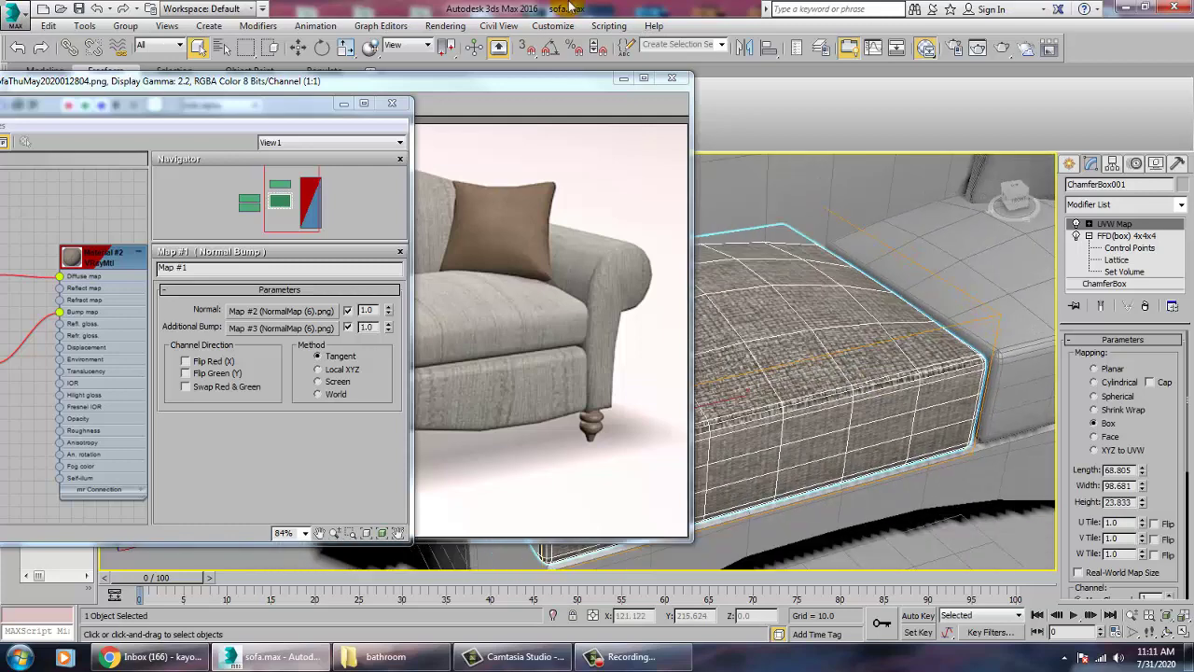
- Render the perspective view with V-Ray to check the cushion fabric, and close the reference image and frame buffer
{"action": "left_click", "coordinate": [445, 26]}
{"action": "left_click", "coordinate": [460, 45]}
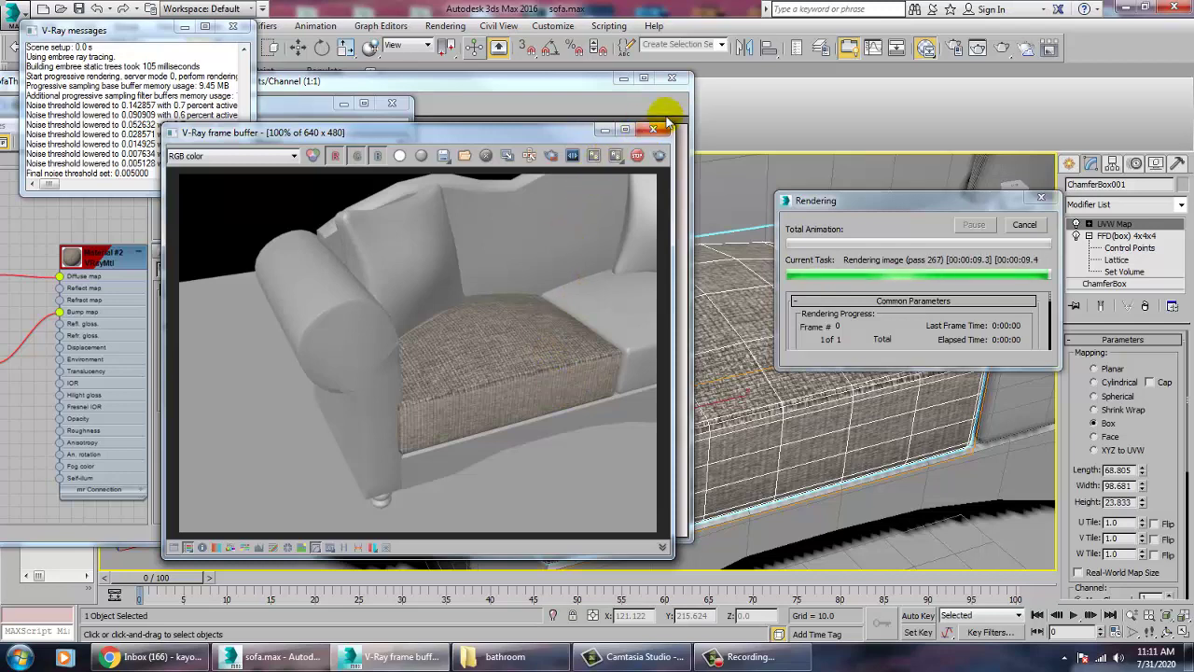
{"action": "left_click", "coordinate": [671, 77]}
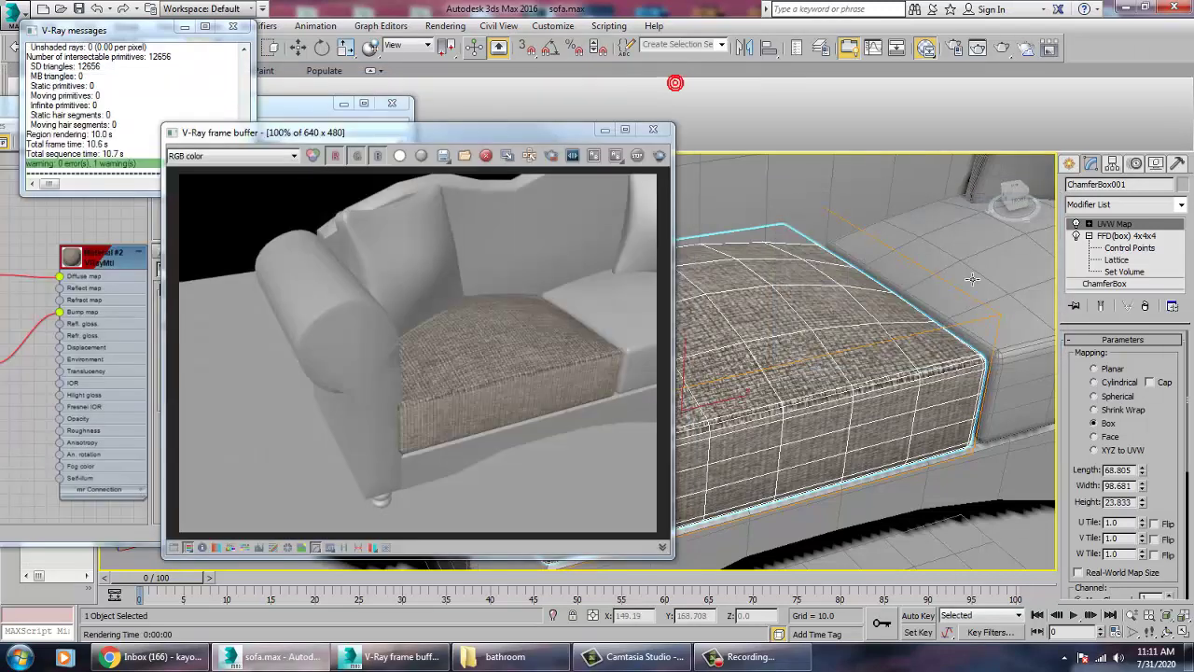
{"action": "left_click", "coordinate": [653, 129]}
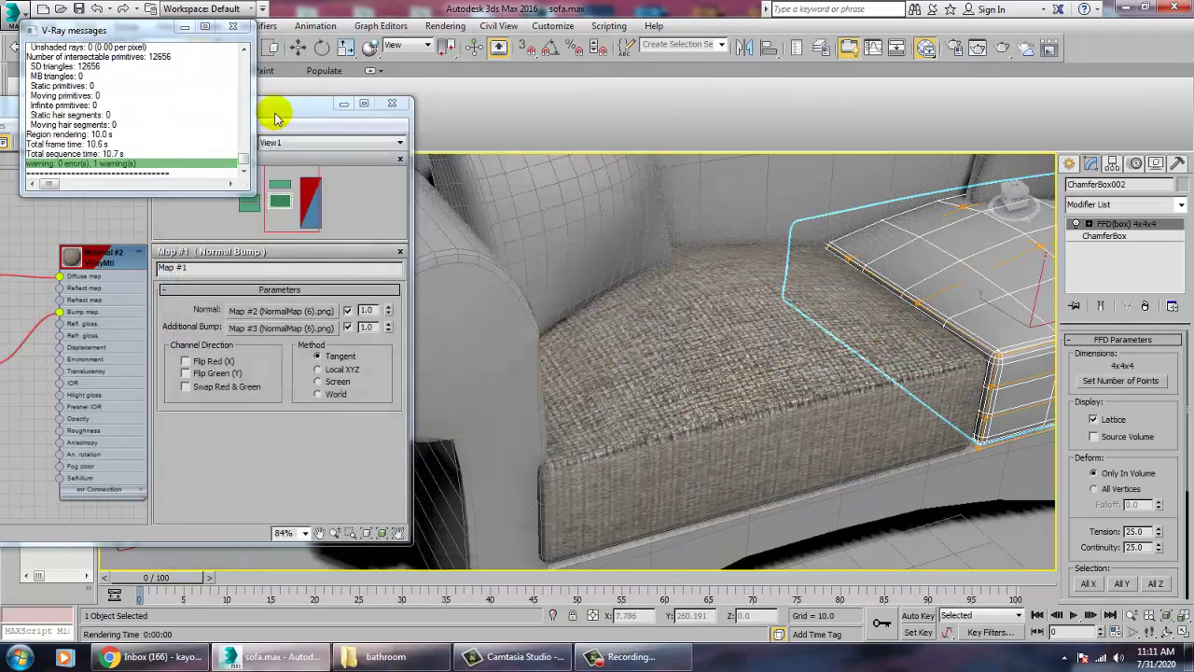
- Assign the fabric material to the right seat cushion and give it a UVW Map modifier with Box mapping
{"action": "left_click_drag", "start_coordinate": [305, 108], "coordinate": [636, 138]}
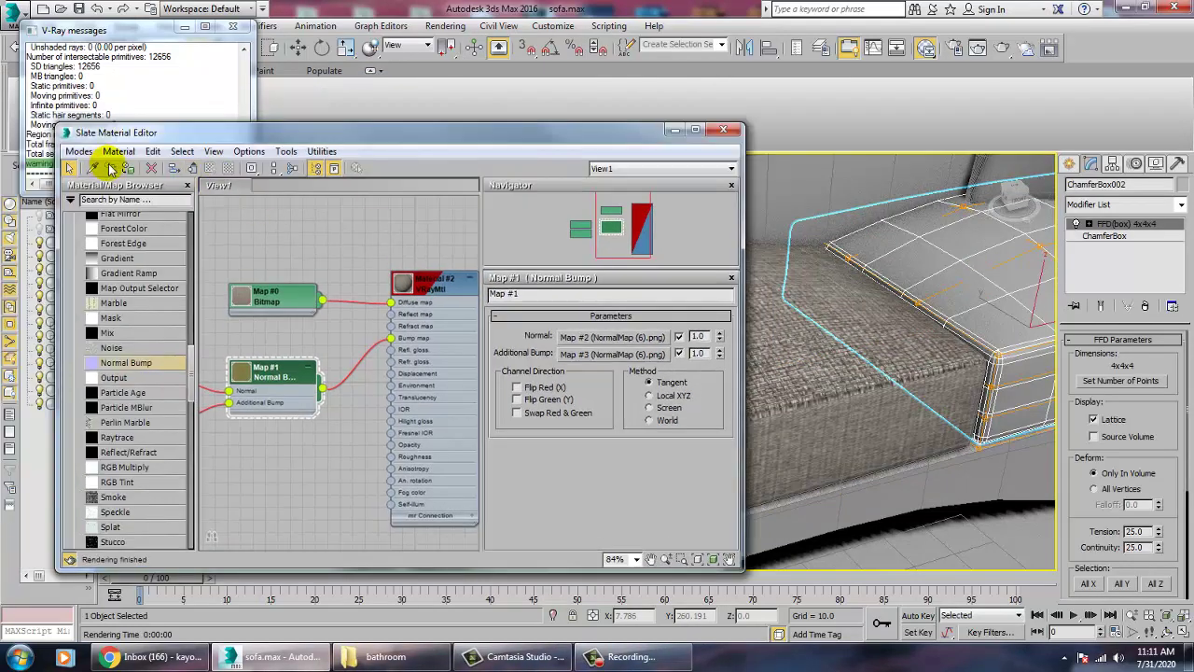
{"action": "left_click", "coordinate": [1181, 205]}
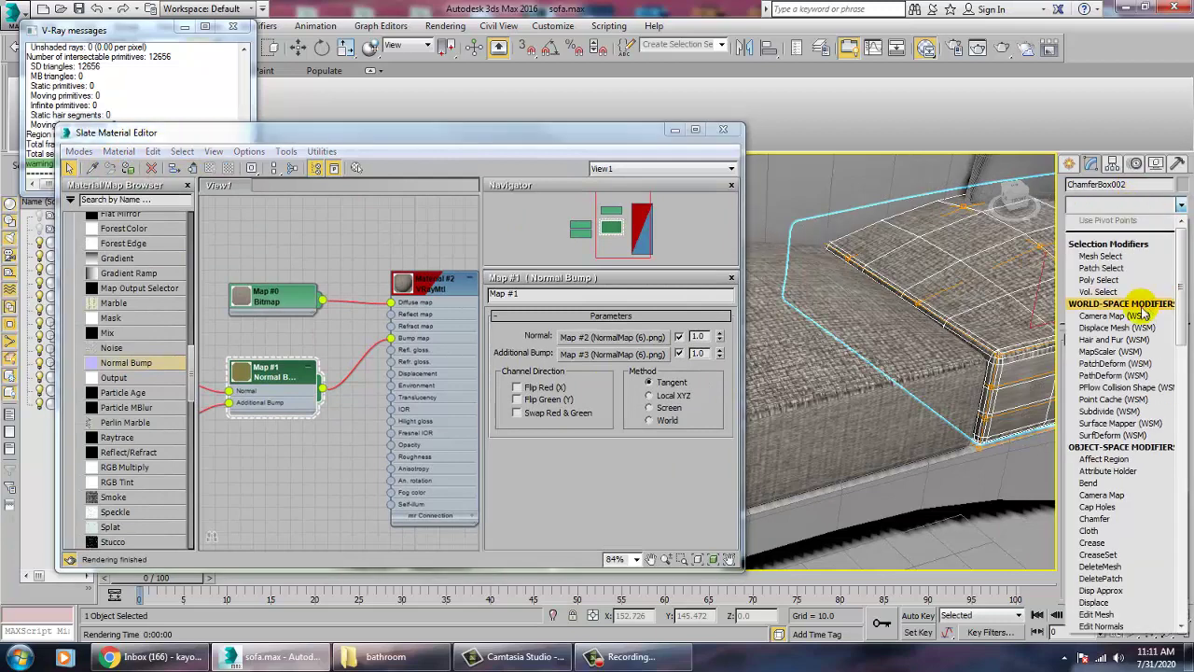
{"action": "scroll", "coordinate": [1143, 315], "scroll_direction": "down", "scroll_amount": 10}
{"action": "left_click", "coordinate": [1111, 488]}
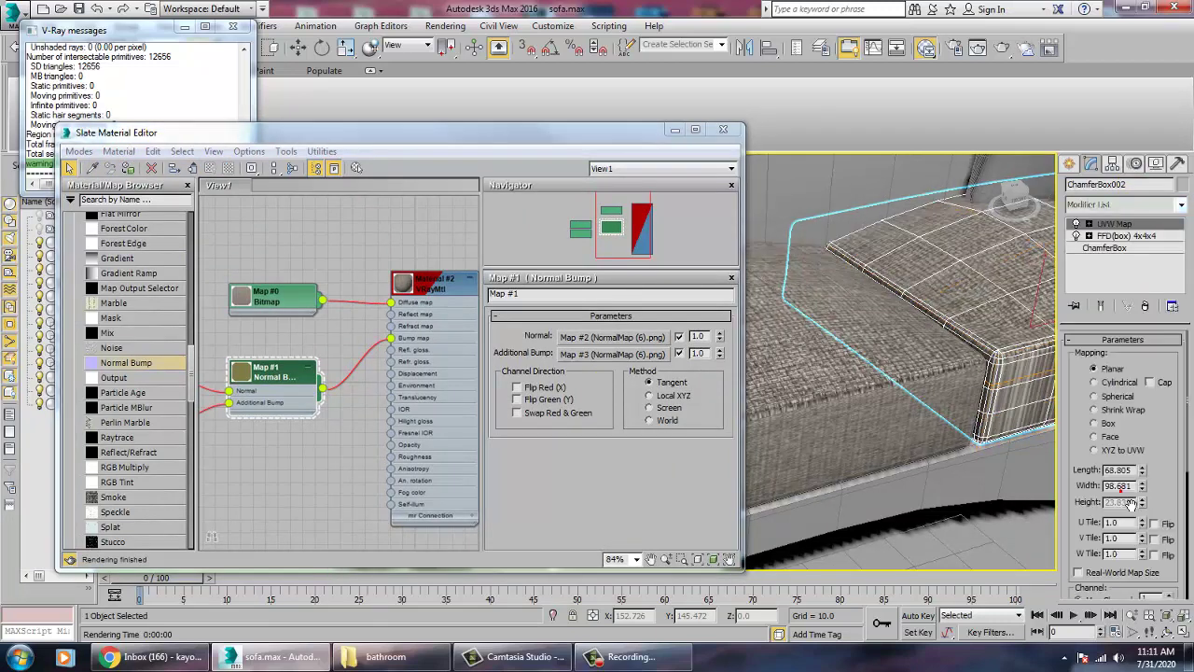
{"action": "left_click", "coordinate": [1107, 424]}
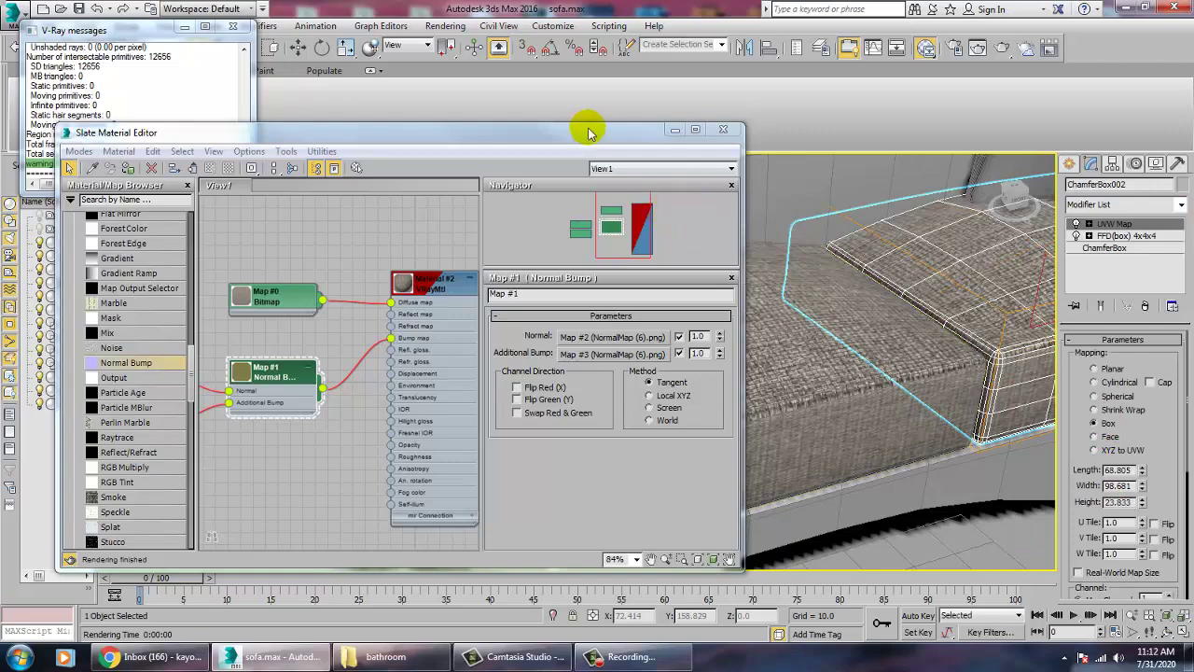
- Check the fabric on the seat cushions and assign the same fabric material to the sofa's left armrest
{"action": "left_click_drag", "start_coordinate": [587, 141], "coordinate": [315, 115]}
{"action": "scroll", "coordinate": [771, 388], "scroll_direction": "down", "scroll_amount": 5}
{"action": "mouse_move", "coordinate": [771, 388]}
{"action": "middle_mouse_down", "text": "alt"}
{"action": "mouse_move", "coordinate": [756, 363]}
{"action": "mouse_move", "coordinate": [775, 377]}
{"action": "middle_mouse_up", "text": "alt"}
{"action": "scroll", "coordinate": [774, 376], "scroll_direction": "up", "scroll_amount": 8}
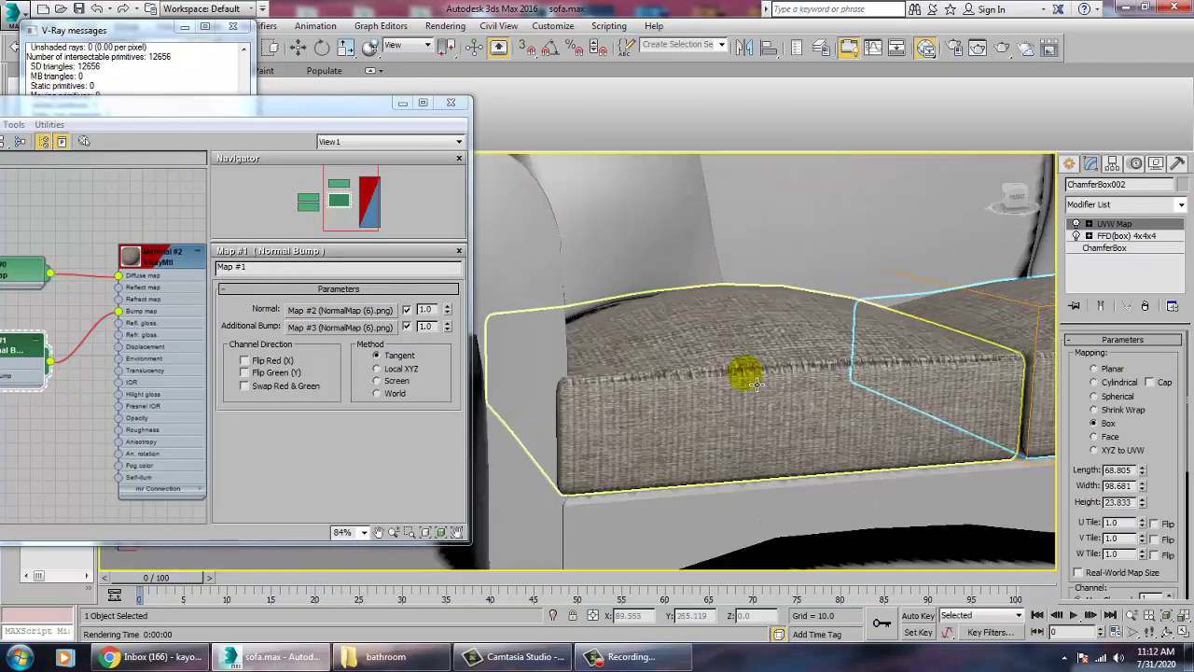
{"action": "scroll", "coordinate": [758, 397], "scroll_direction": "down", "scroll_amount": 8}
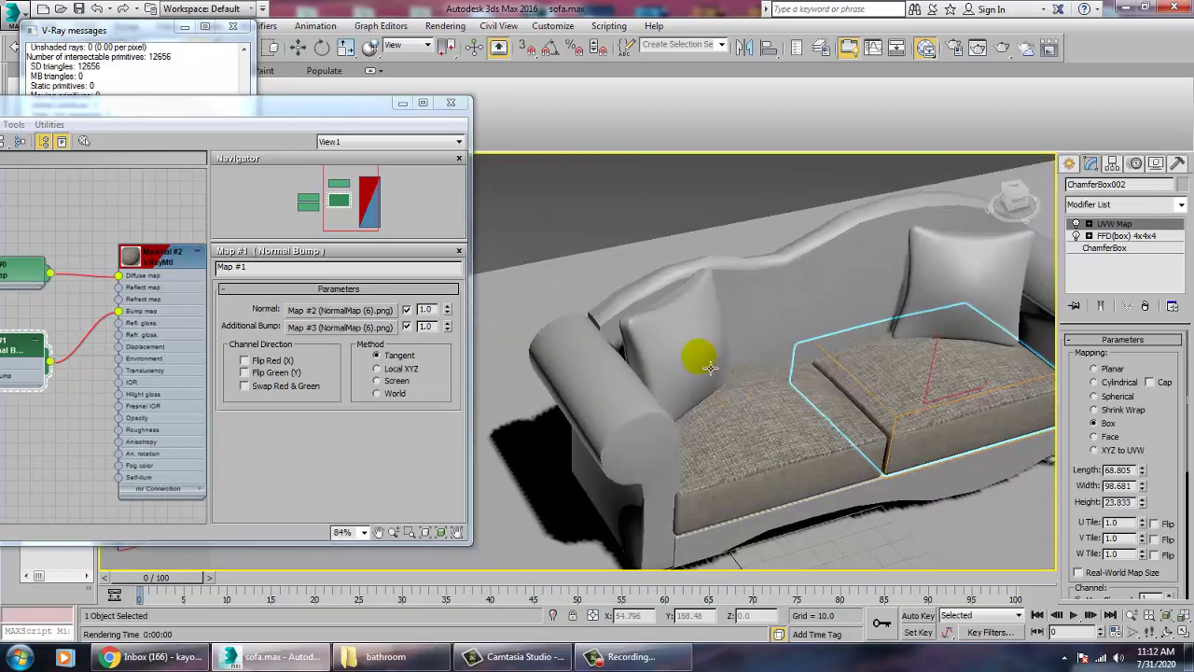
{"action": "left_click", "coordinate": [621, 388]}
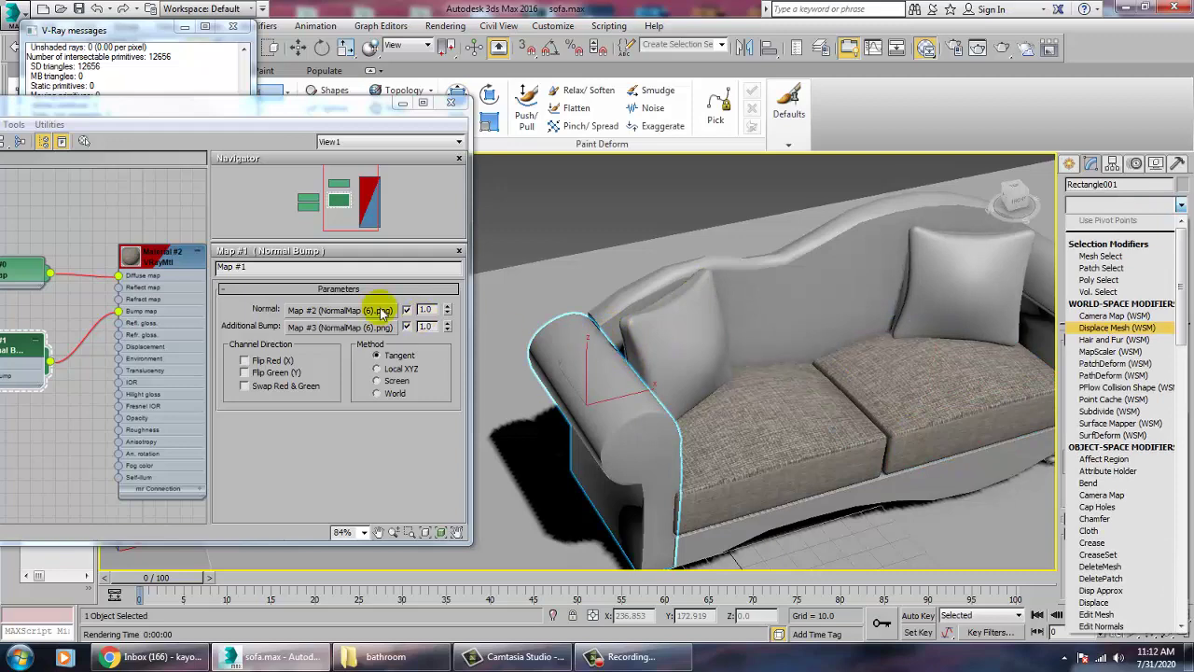
{"action": "left_click", "coordinate": [210, 114]}
{"action": "left_click_drag", "start_coordinate": [208, 110], "coordinate": [233, 161]}
{"action": "left_click", "coordinate": [350, 190]}
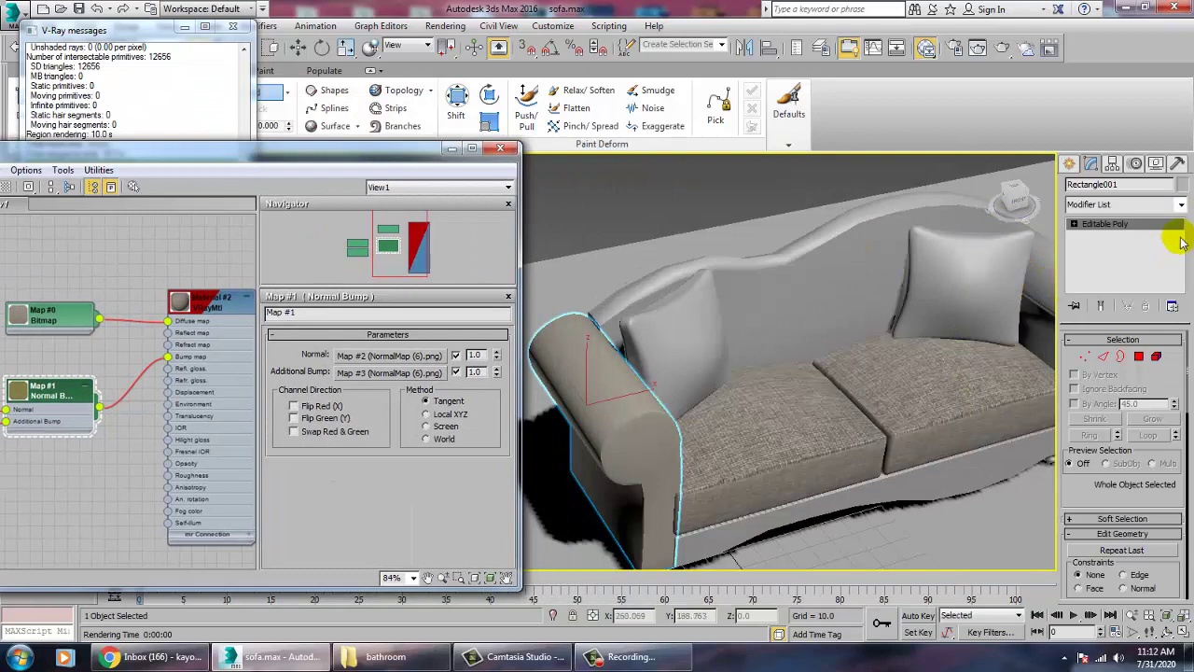
- Add a UVW Map modifier to the left armrest and set its mapping to Box
{"action": "left_click", "coordinate": [1181, 205]}
{"action": "key", "text": "u"}
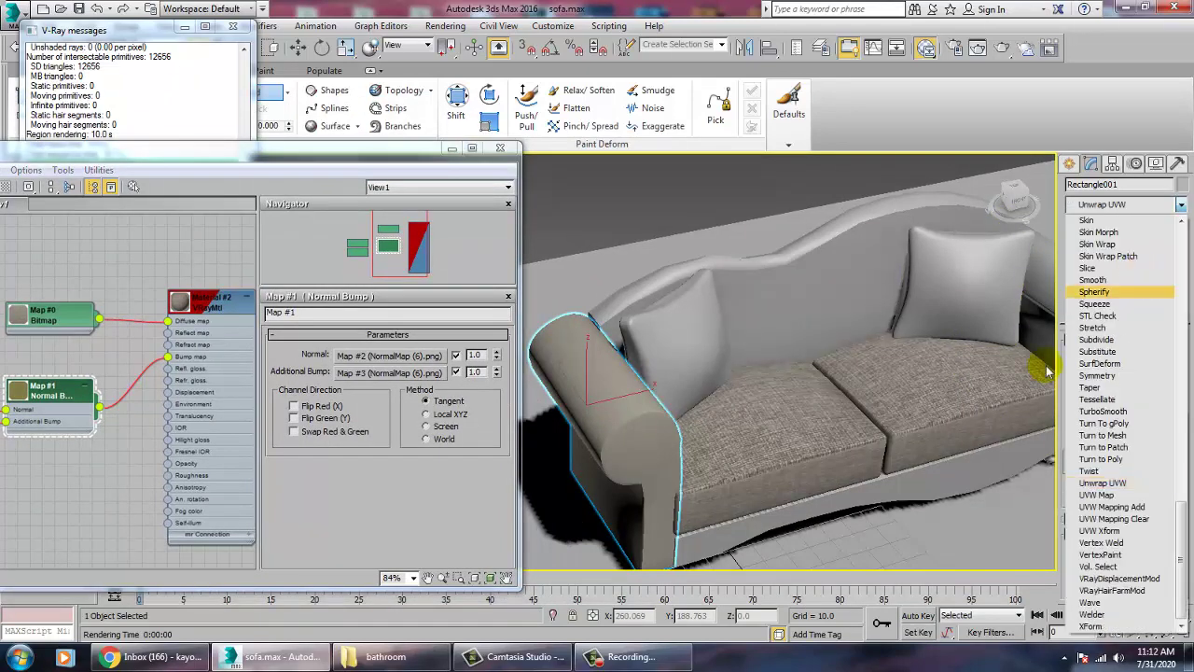
{"action": "left_click", "coordinate": [1105, 495]}
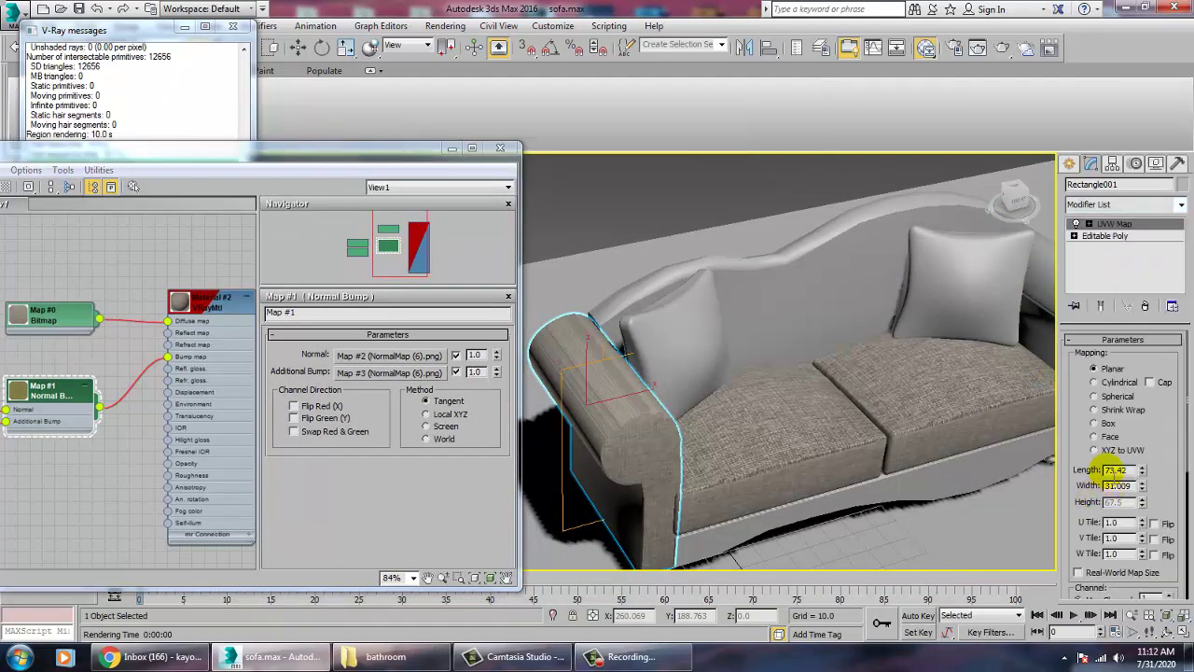
{"action": "left_click", "coordinate": [1094, 424]}
- Assign the fabric material to the sofa's right armrest
{"action": "middle_click_drag", "start_coordinate": [769, 437], "coordinate": [509, 420], "text": "alt"}
{"action": "scroll", "coordinate": [773, 406], "scroll_direction": "up", "scroll_amount": 5}
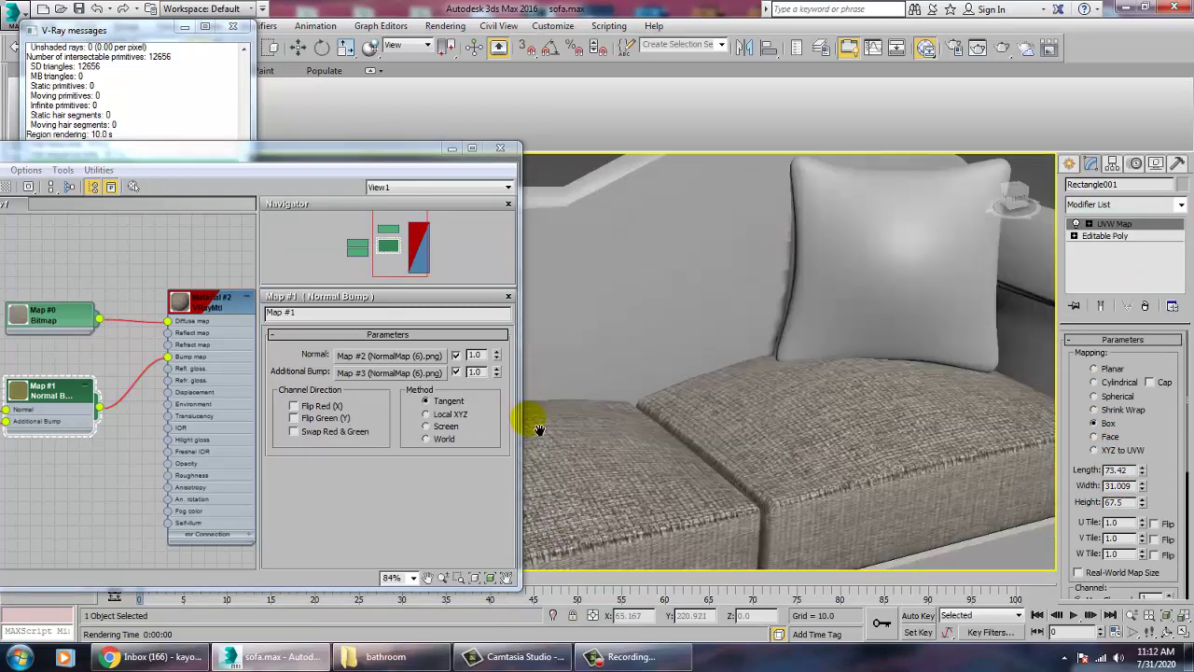
{"action": "scroll", "coordinate": [805, 391], "scroll_direction": "down", "scroll_amount": 3}
{"action": "middle_click_drag", "start_coordinate": [805, 392], "coordinate": [504, 393]}
{"action": "left_click", "coordinate": [736, 333]}
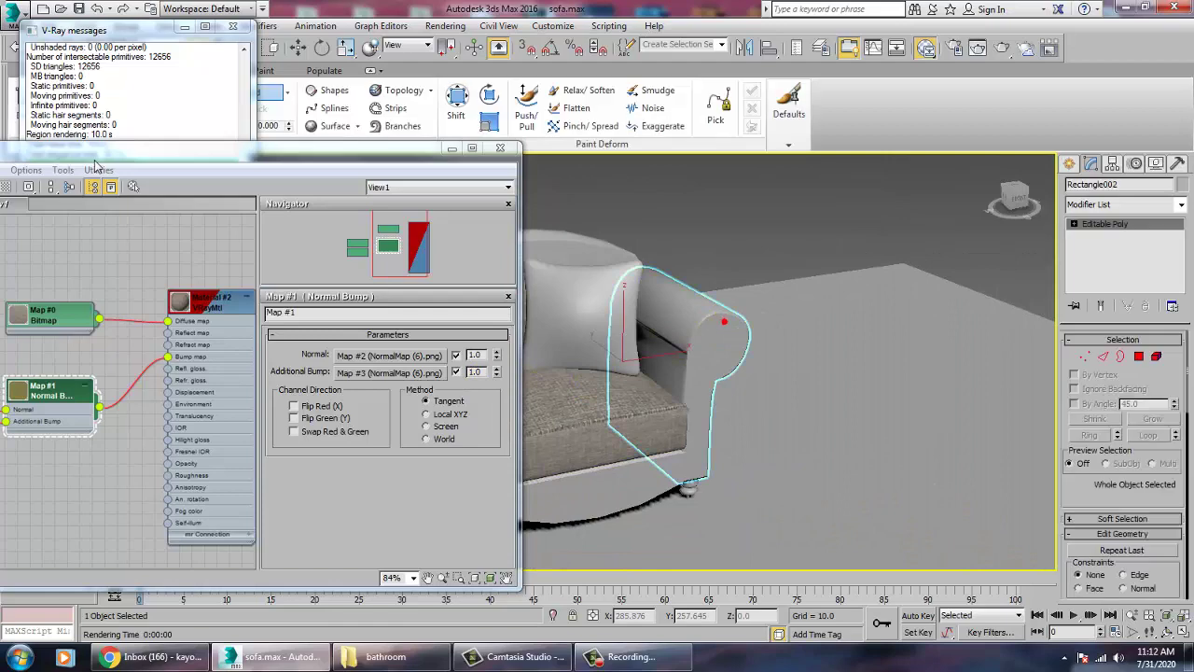
{"action": "left_click_drag", "start_coordinate": [94, 151], "coordinate": [299, 153]}
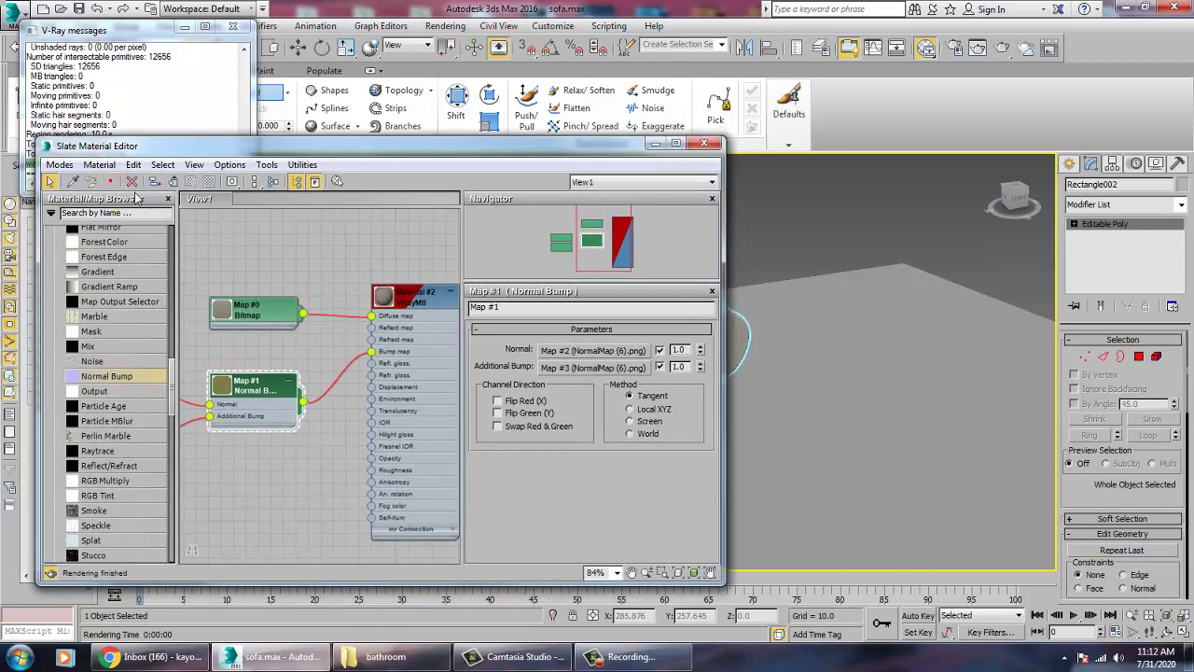
{"action": "left_click_drag", "start_coordinate": [543, 145], "coordinate": [216, 104]}
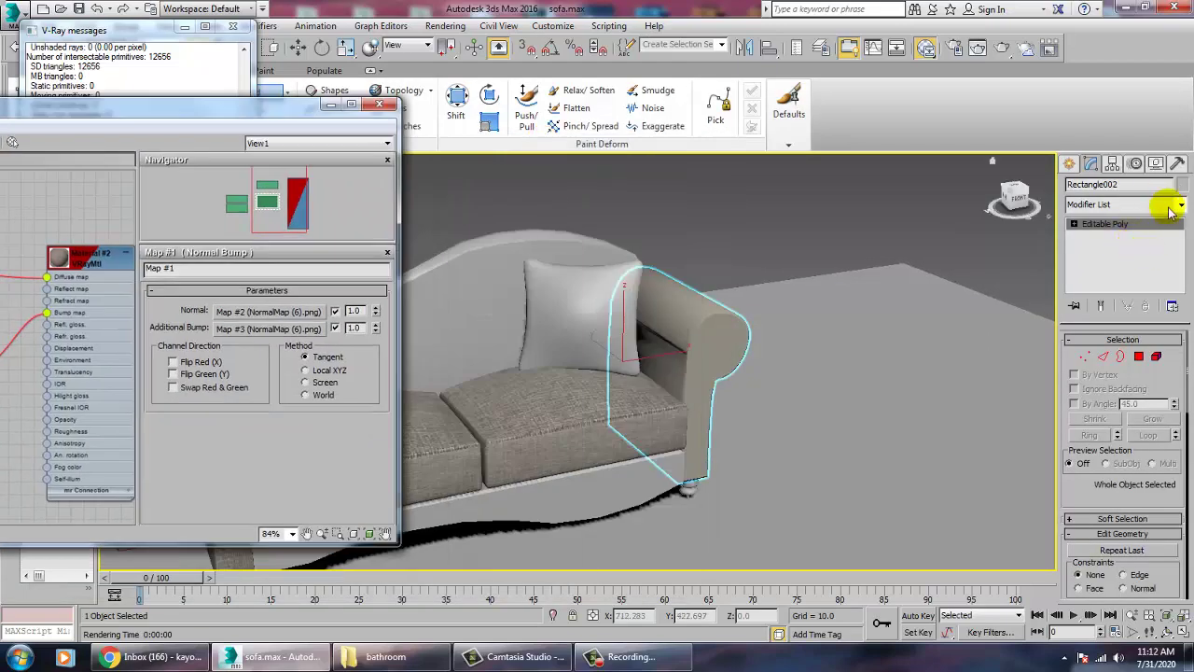
- Give the right armrest a UVW Map modifier with Box mapping
{"action": "left_click", "coordinate": [1177, 204]}
{"action": "scroll", "coordinate": [1135, 289], "scroll_direction": "down", "scroll_amount": 20}
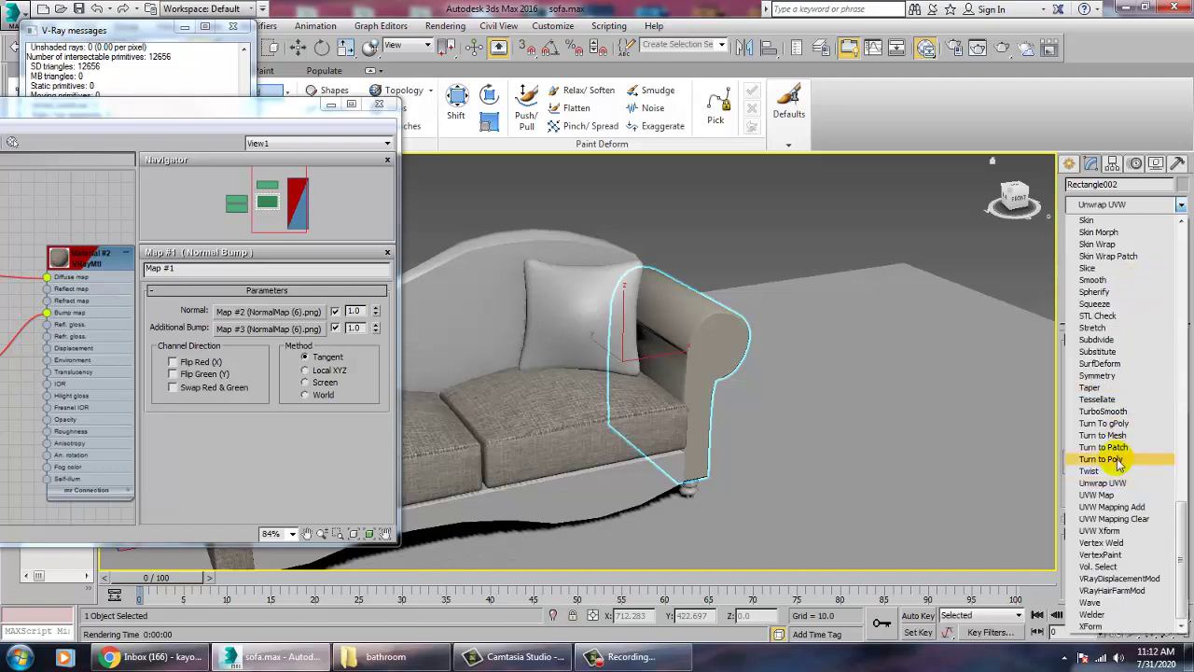
{"action": "left_click", "coordinate": [1097, 495]}
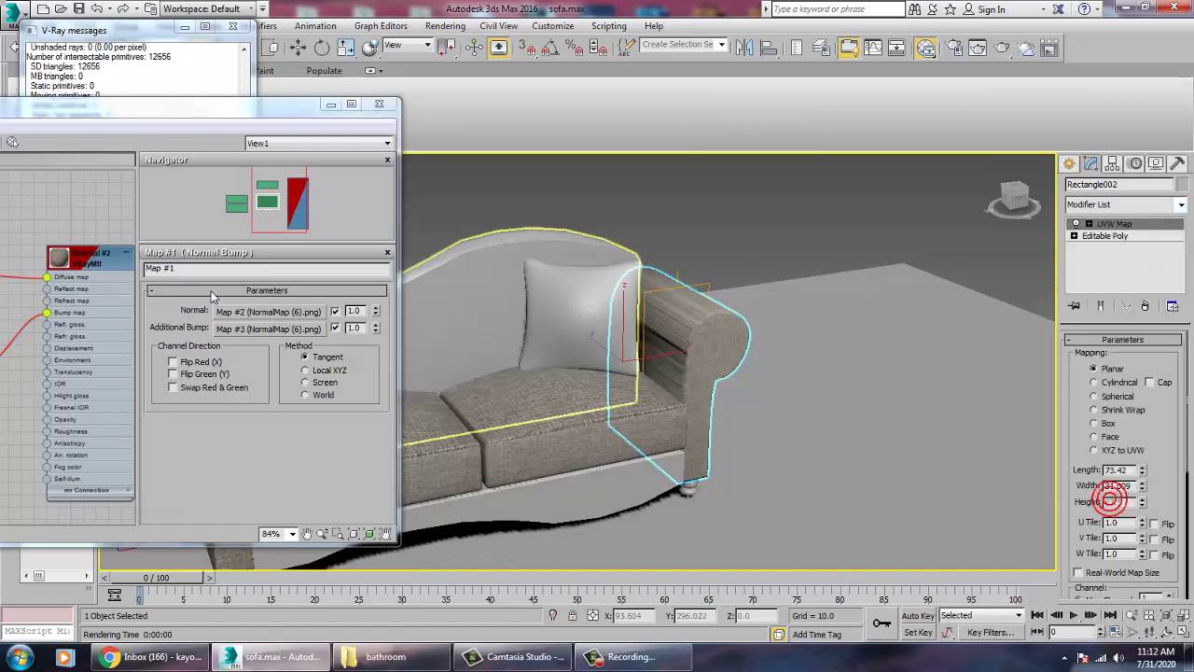
{"action": "left_click_drag", "start_coordinate": [163, 112], "coordinate": [318, 123]}
{"action": "left_click", "coordinate": [1094, 423]}
- Assign the fabric material to the sofa's base below the seat cushions and put the material editor away
{"action": "middle_click_drag", "start_coordinate": [858, 420], "coordinate": [905, 383], "text": "alt"}
{"action": "left_click", "coordinate": [830, 356]}
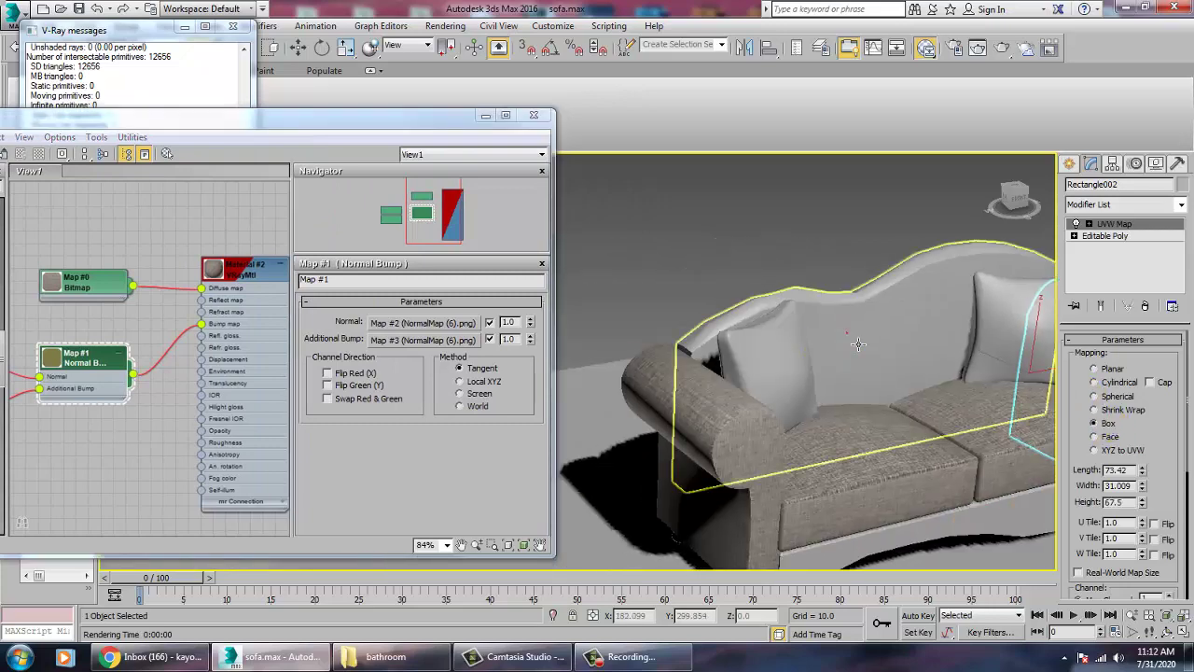
{"action": "middle_click_drag", "start_coordinate": [830, 357], "coordinate": [788, 355], "text": "alt"}
{"action": "left_click", "coordinate": [800, 452]}
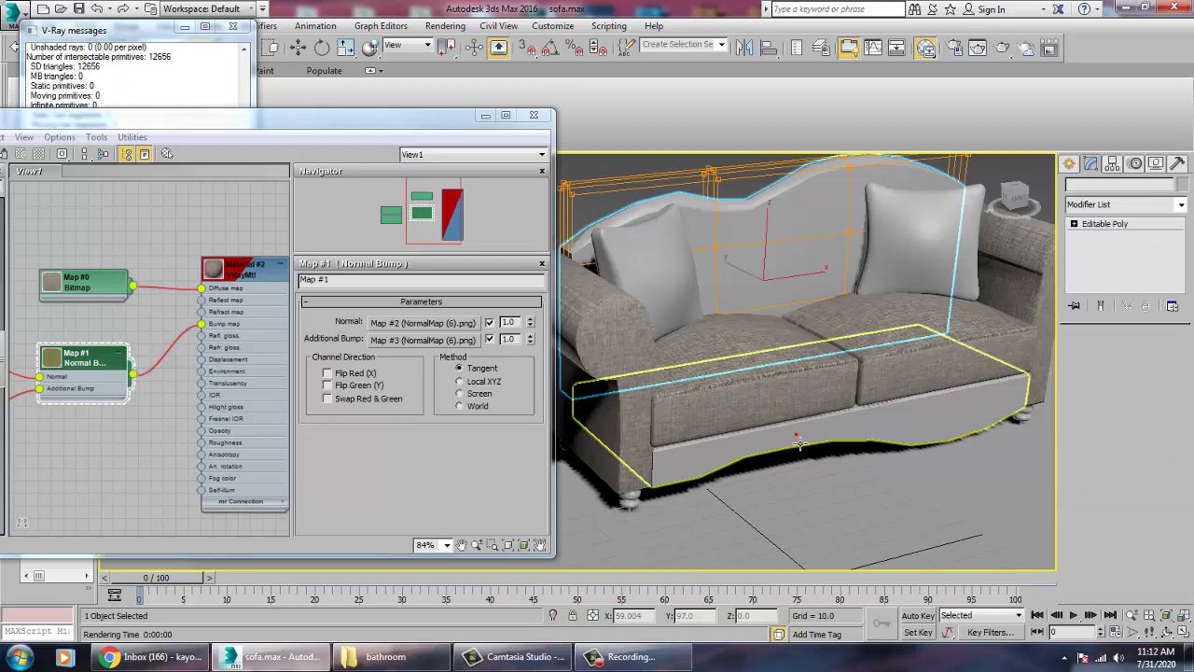
{"action": "left_click_drag", "start_coordinate": [253, 122], "coordinate": [594, 114]}
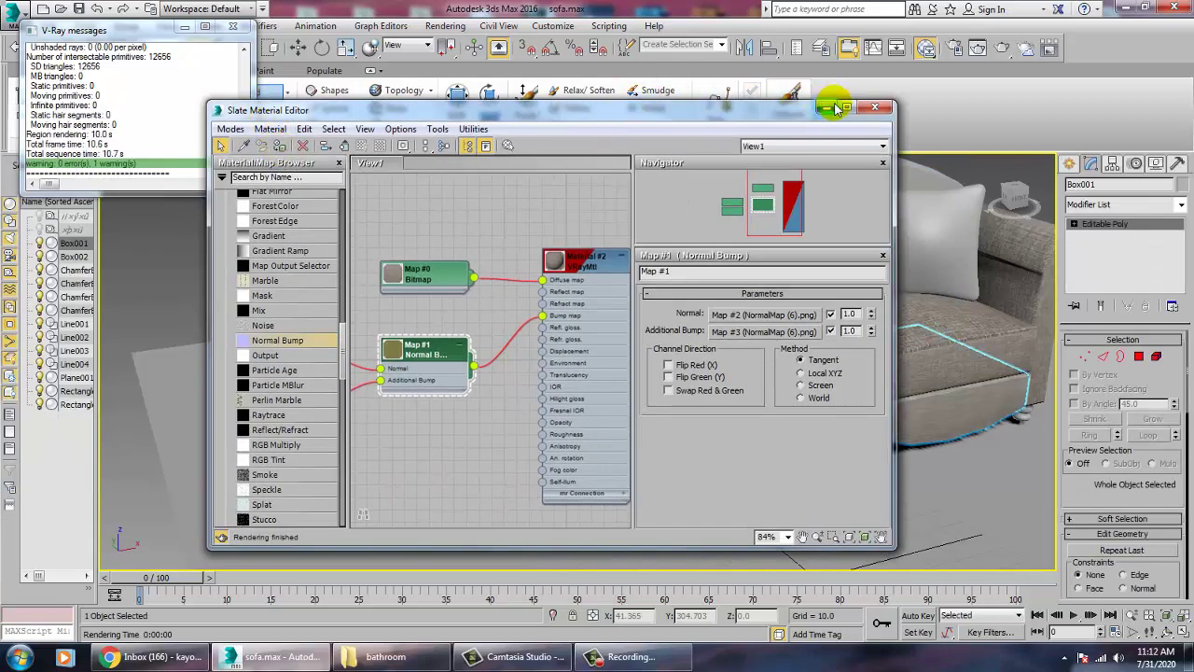
{"action": "left_click", "coordinate": [874, 107]}
- Add a UVW Map modifier with Box mapping to the sofa base
{"action": "left_click", "coordinate": [1096, 204]}
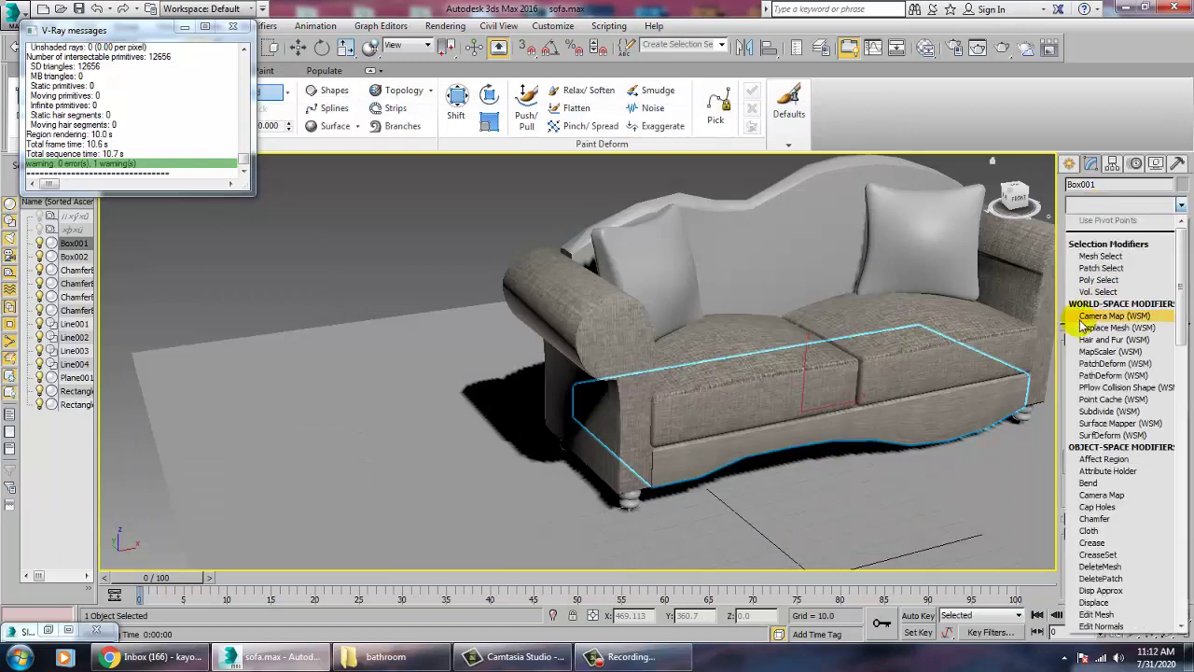
{"action": "scroll", "coordinate": [1082, 323], "scroll_direction": "down", "scroll_amount": 5}
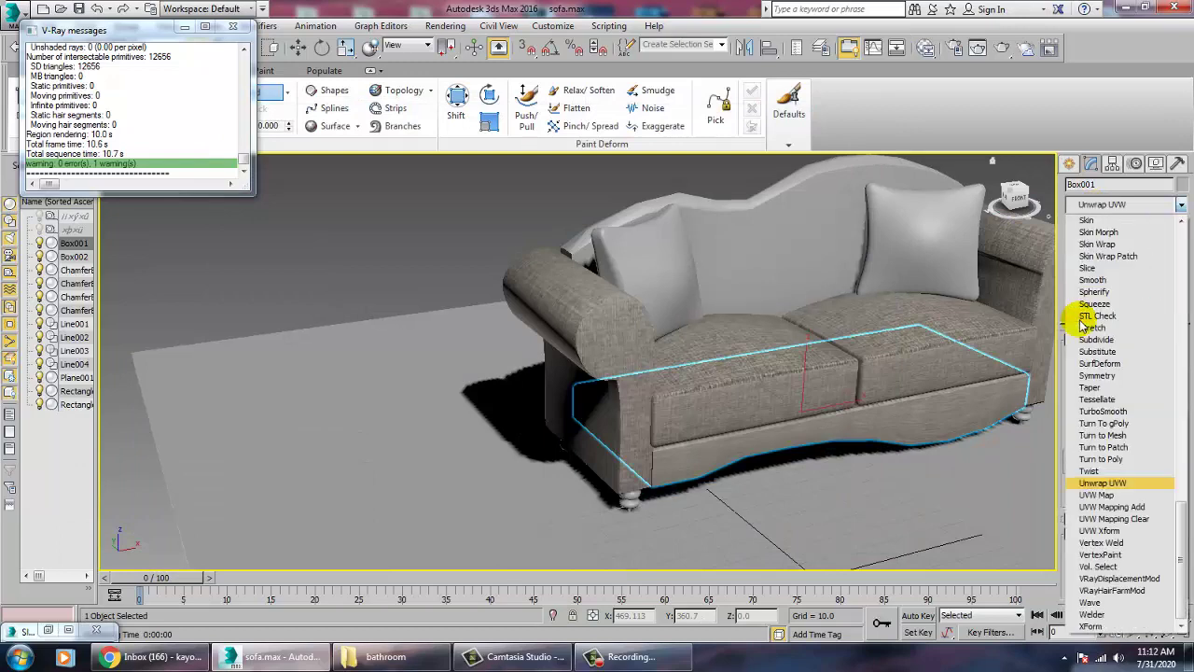
{"action": "left_click", "coordinate": [1101, 493]}
{"action": "left_click", "coordinate": [1103, 425]}
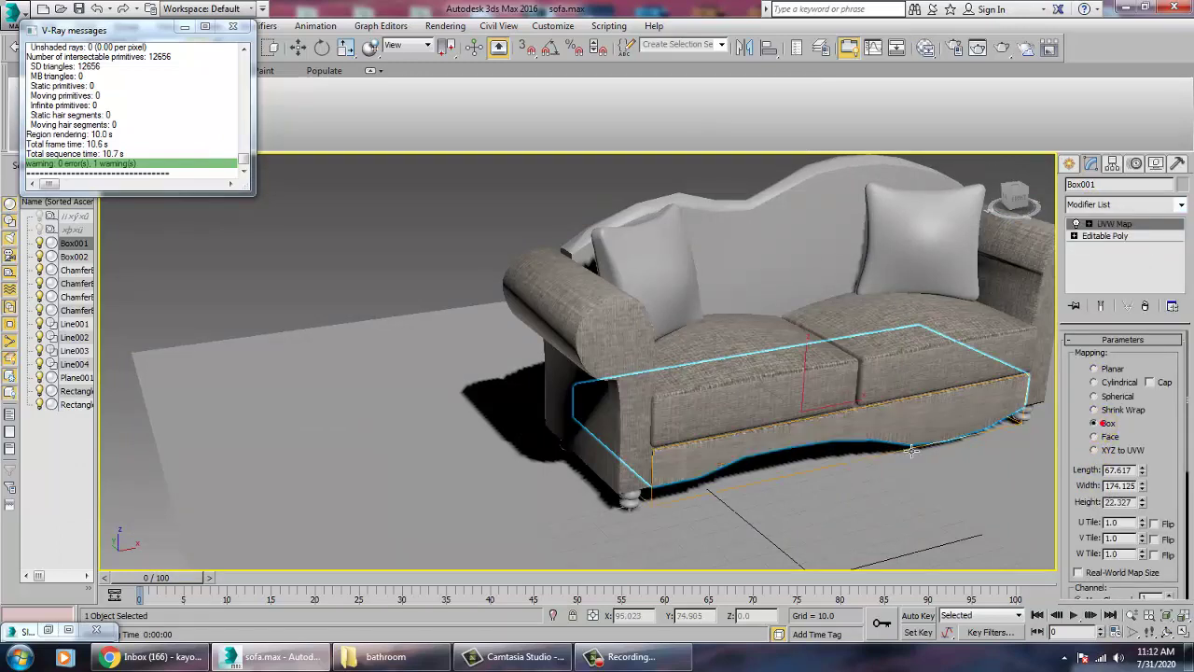
- Adjust the size of the base's Box mapping to even out the stretched fabric, setting its height to 45.994
{"action": "scroll", "coordinate": [802, 448], "scroll_direction": "up", "scroll_amount": 8}
{"action": "mouse_move", "coordinate": [757, 390]}
{"action": "middle_mouse_down", "text": "alt"}
{"action": "mouse_move", "coordinate": [799, 380]}
{"action": "mouse_move", "coordinate": [738, 381]}
{"action": "middle_mouse_up", "text": "alt"}
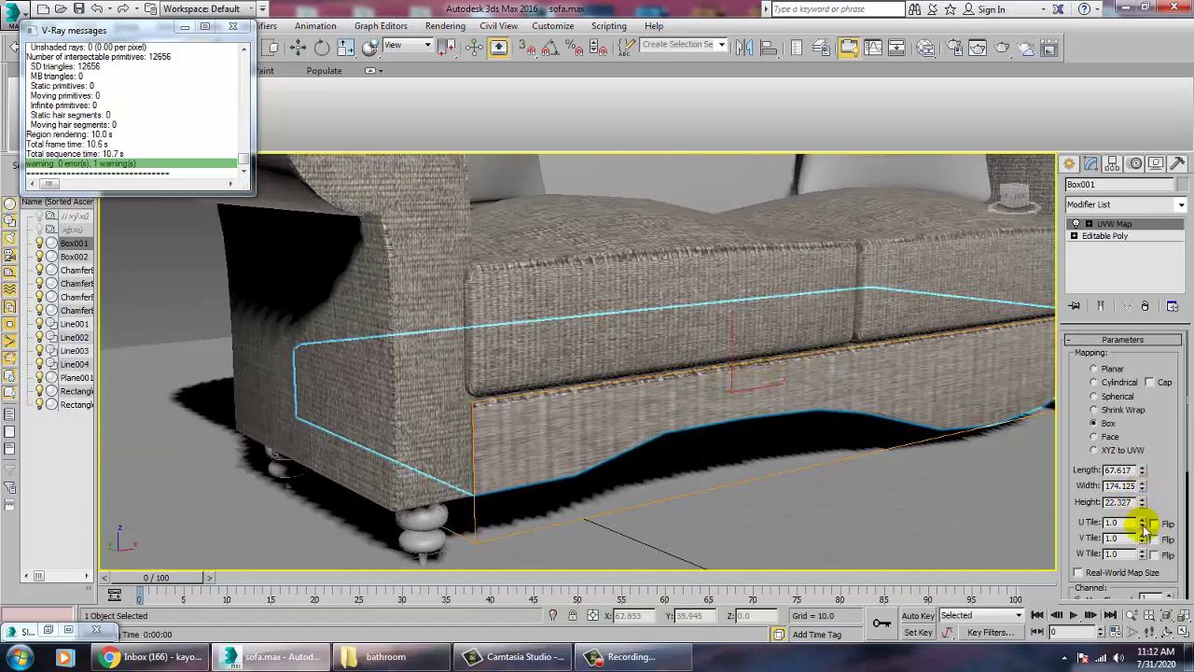
{"action": "left_click_drag", "start_coordinate": [1142, 489], "coordinate": [1144, 429]}
{"action": "key", "text": "ctrl+z"}
- Assign the fabric material to the sofa's backrest and minimize the material editor
{"action": "middle_click_drag", "start_coordinate": [688, 306], "coordinate": [688, 440], "text": "alt"}
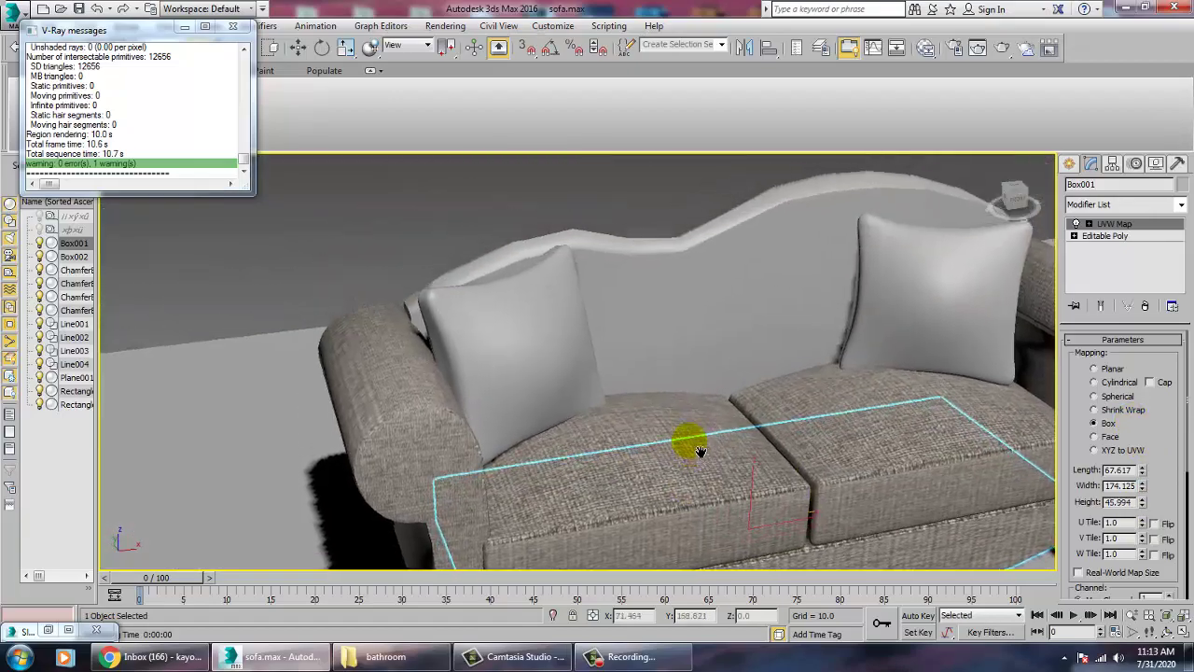
{"action": "left_click", "coordinate": [701, 362]}
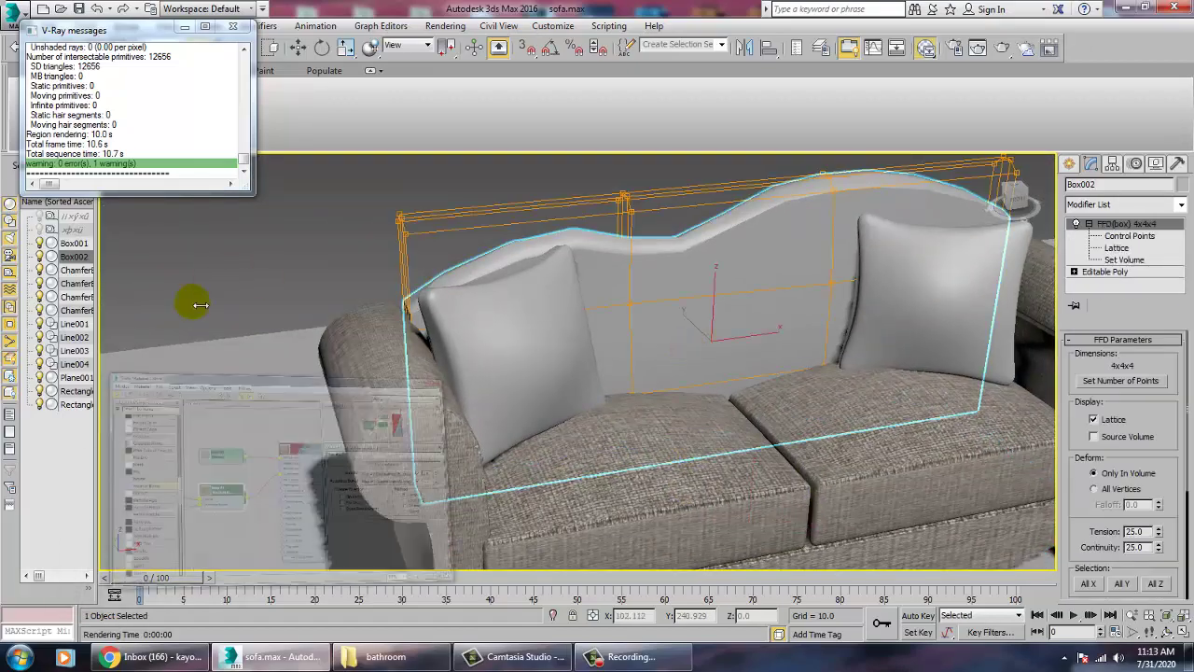
{"action": "key", "text": "m"}
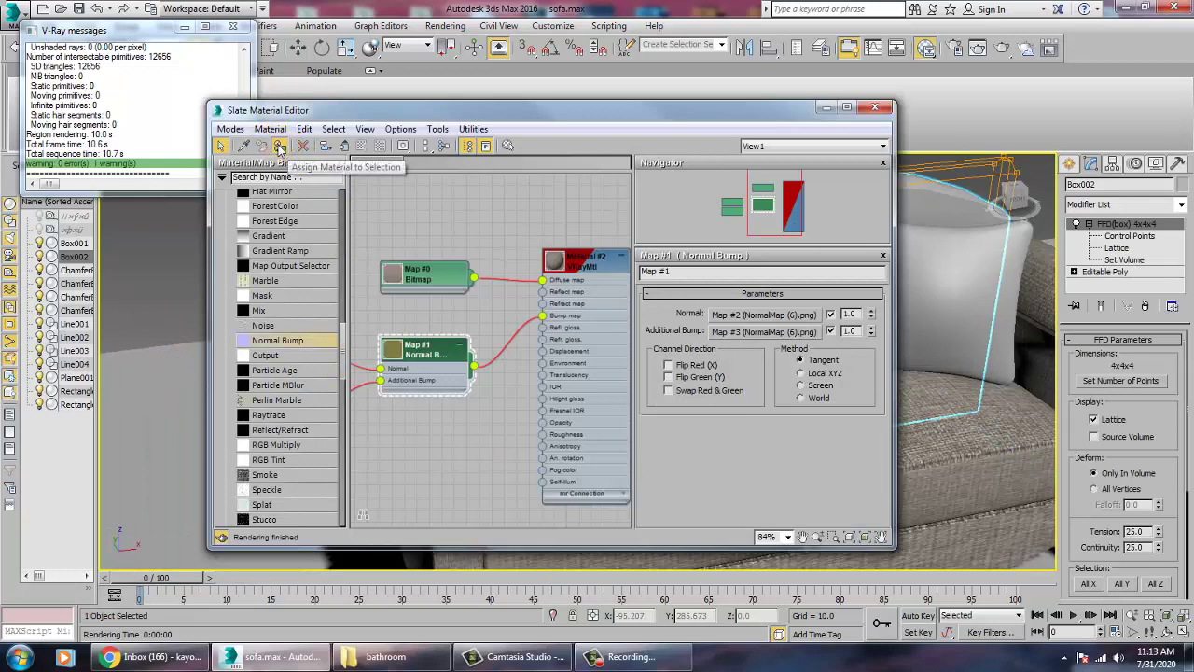
{"action": "left_click", "coordinate": [278, 146]}
{"action": "left_click", "coordinate": [825, 109]}
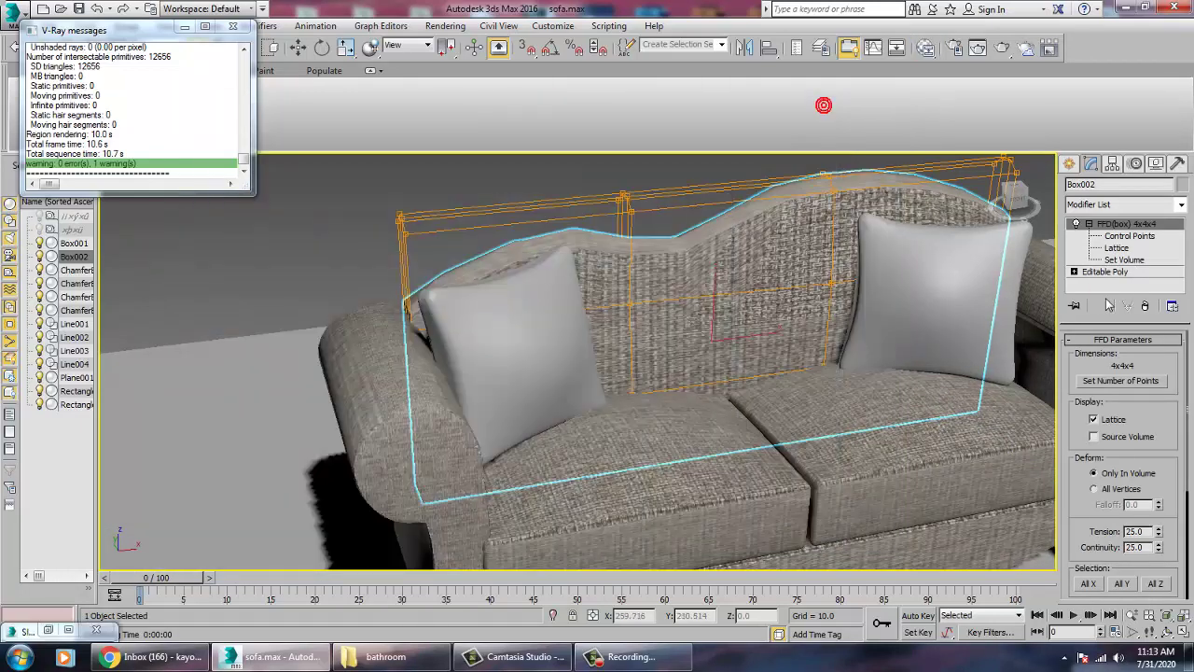
- Add a UVW Map modifier to the backrest and set its mapping to Box
{"action": "left_click", "coordinate": [1176, 204]}
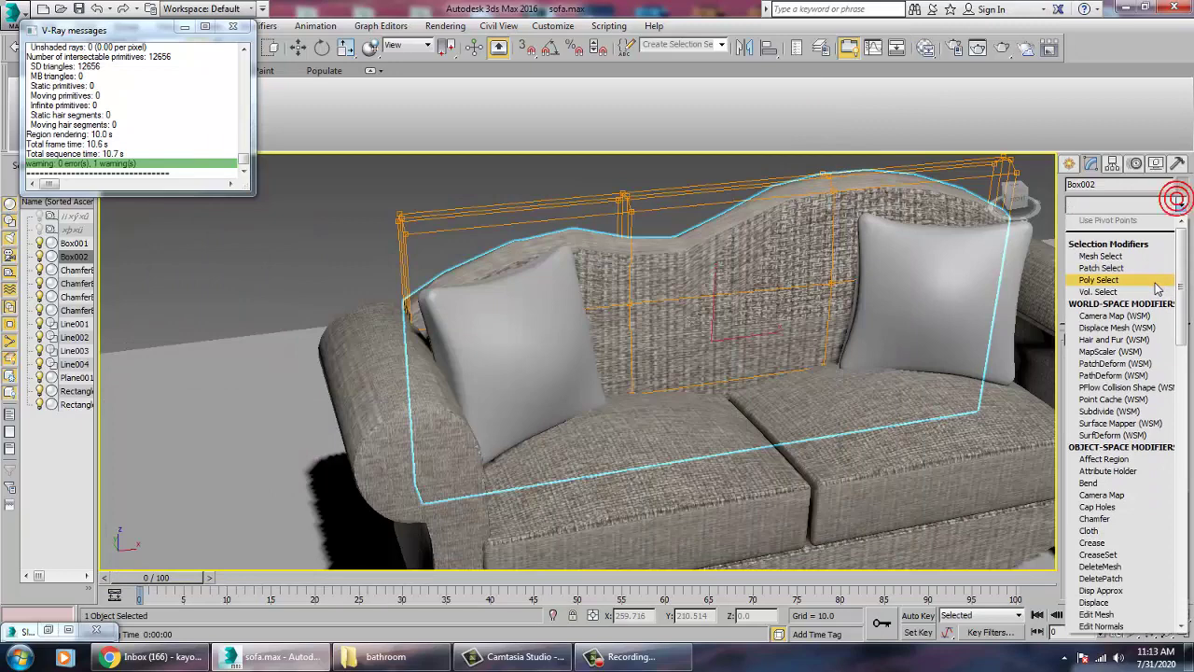
{"action": "scroll", "coordinate": [1152, 280], "scroll_direction": "down", "scroll_amount": 10}
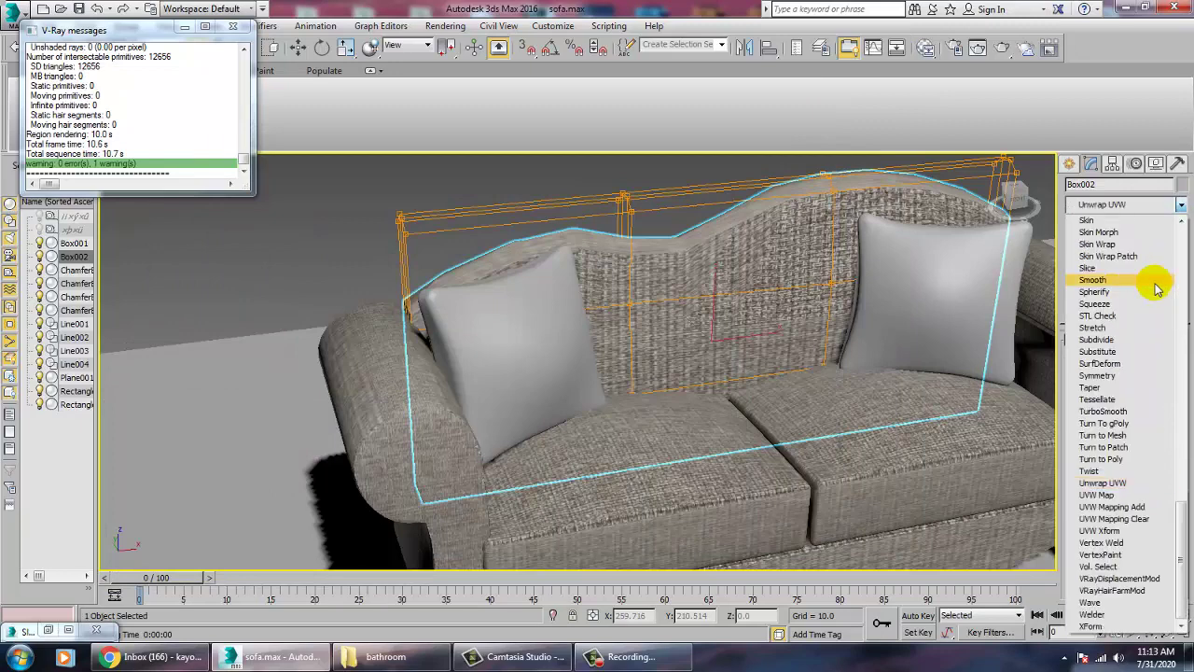
{"action": "left_click", "coordinate": [1097, 494]}
{"action": "left_click", "coordinate": [1097, 423]}
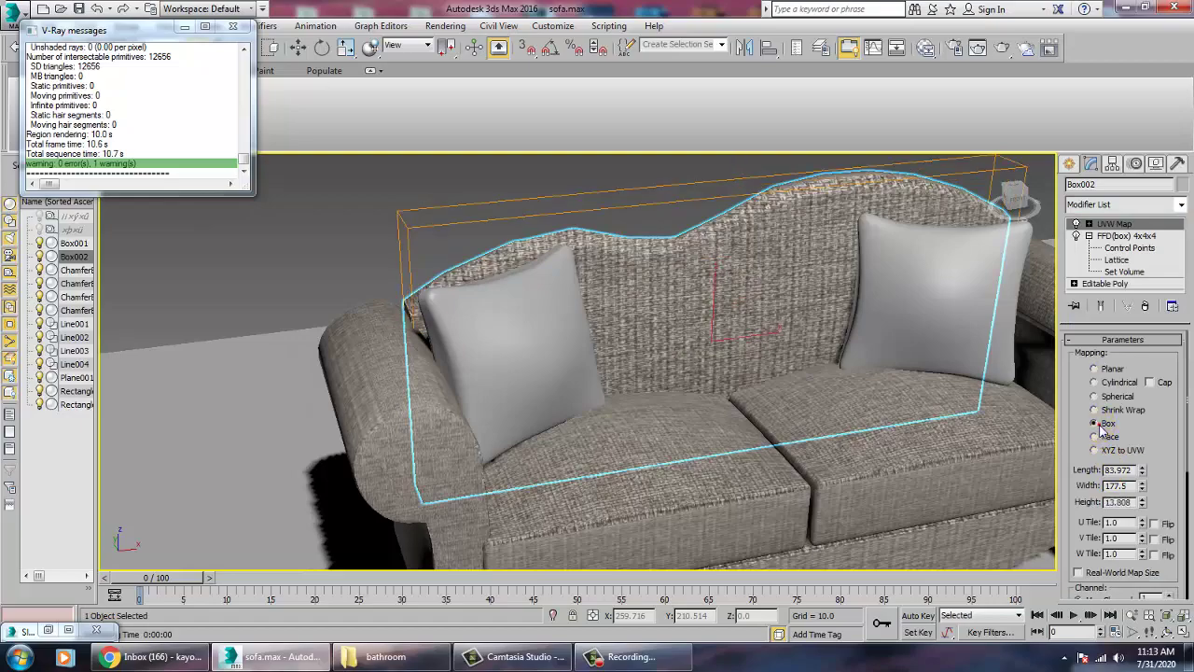
- Select the left pillow and create a new VRayMtl in the material editor, showing its parameters
{"action": "middle_click_drag", "start_coordinate": [862, 411], "coordinate": [814, 392], "text": "alt"}
{"action": "middle_click_drag", "start_coordinate": [814, 391], "coordinate": [681, 496]}
{"action": "left_click", "coordinate": [473, 342]}
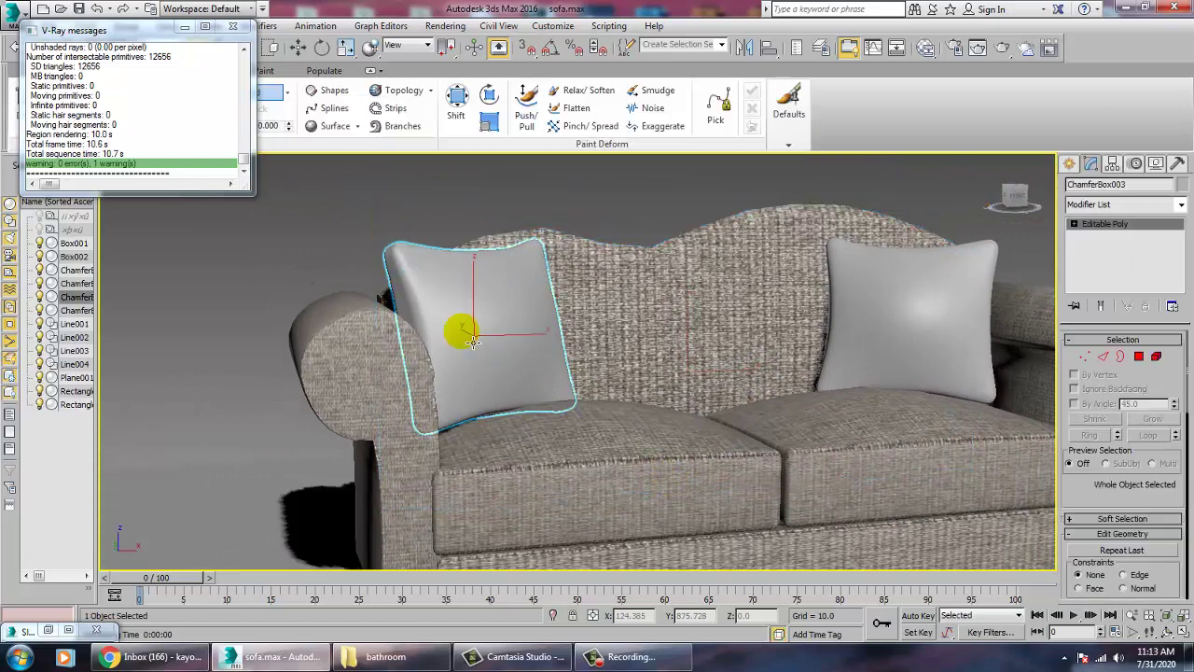
{"action": "key", "text": "m"}
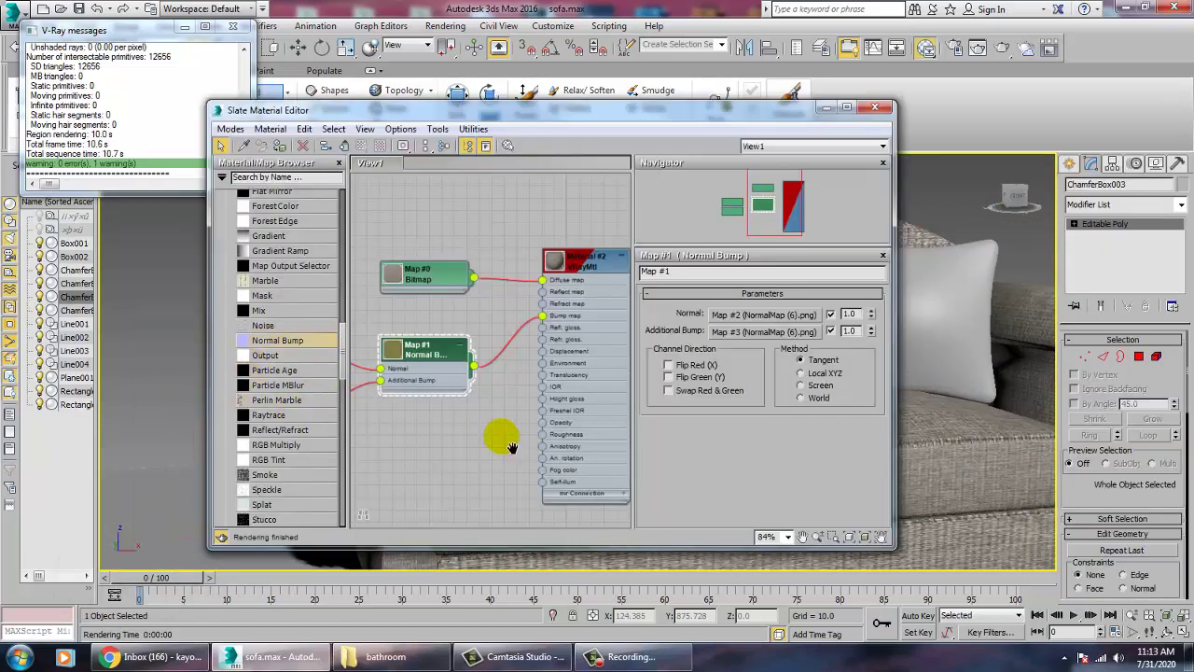
{"action": "left_click_drag", "start_coordinate": [343, 356], "coordinate": [342, 267]}
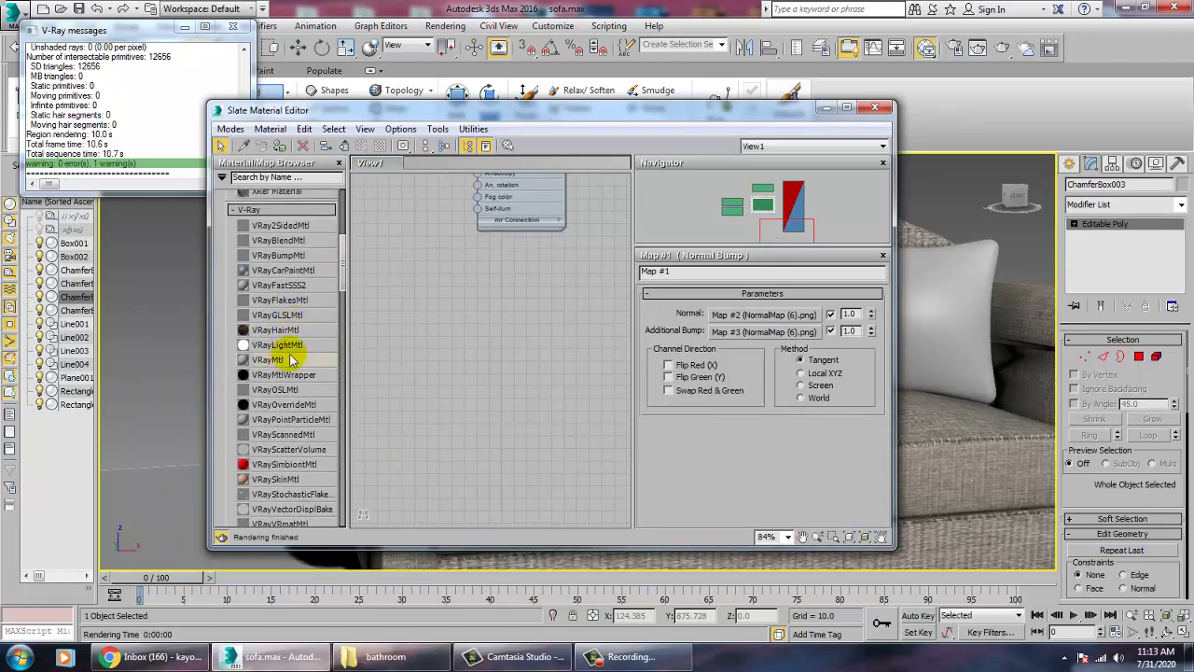
{"action": "left_click_drag", "start_coordinate": [553, 334], "coordinate": [552, 334]}
{"action": "double_click", "coordinate": [552, 328]}
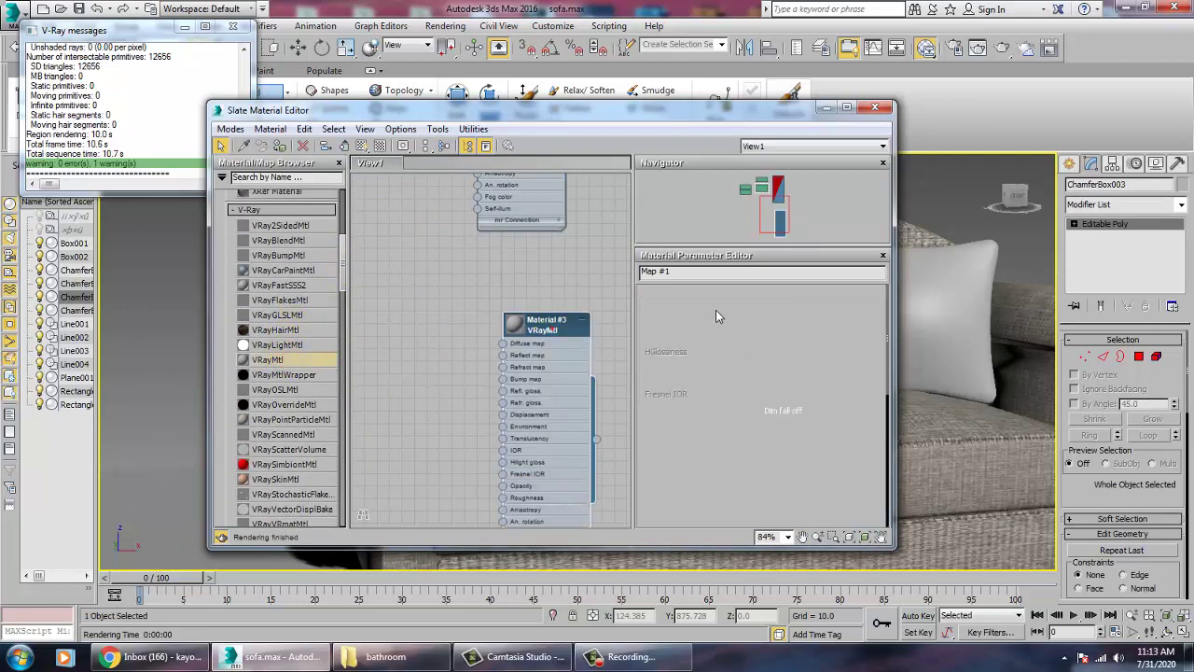
- Load the dark-gray-old-sofa-fabric-texture image as the new material's diffuse bitmap and assign the material to the left pillow
{"action": "left_click", "coordinate": [751, 308]}
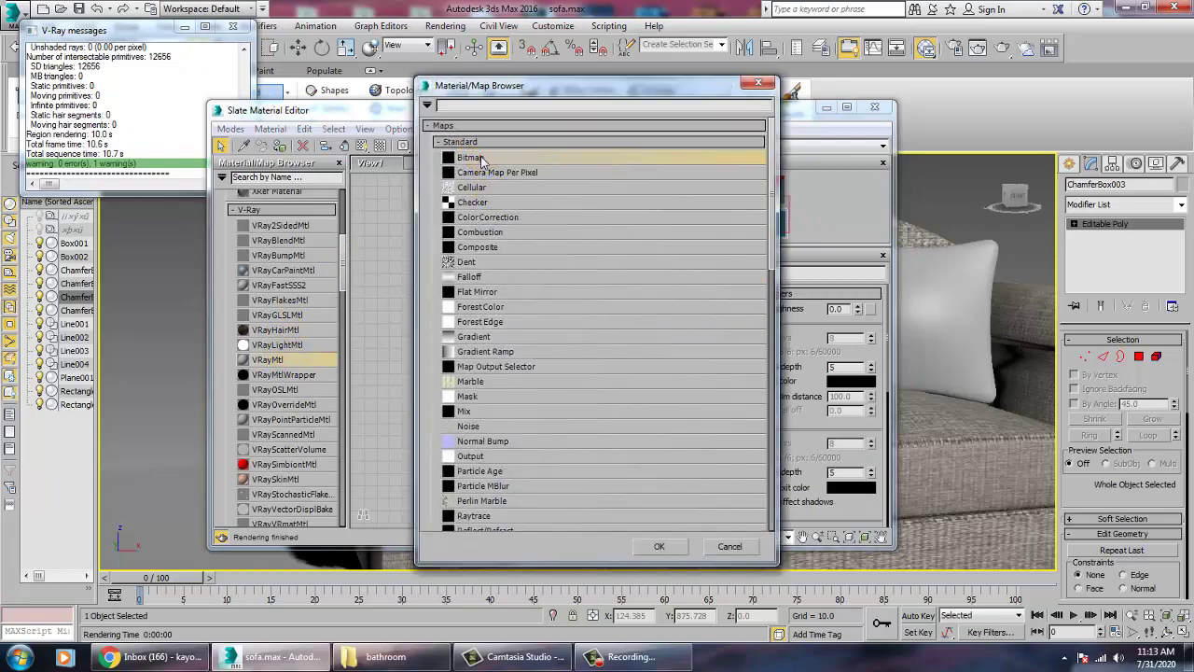
{"action": "double_click", "coordinate": [480, 157]}
{"action": "left_click", "coordinate": [213, 140]}
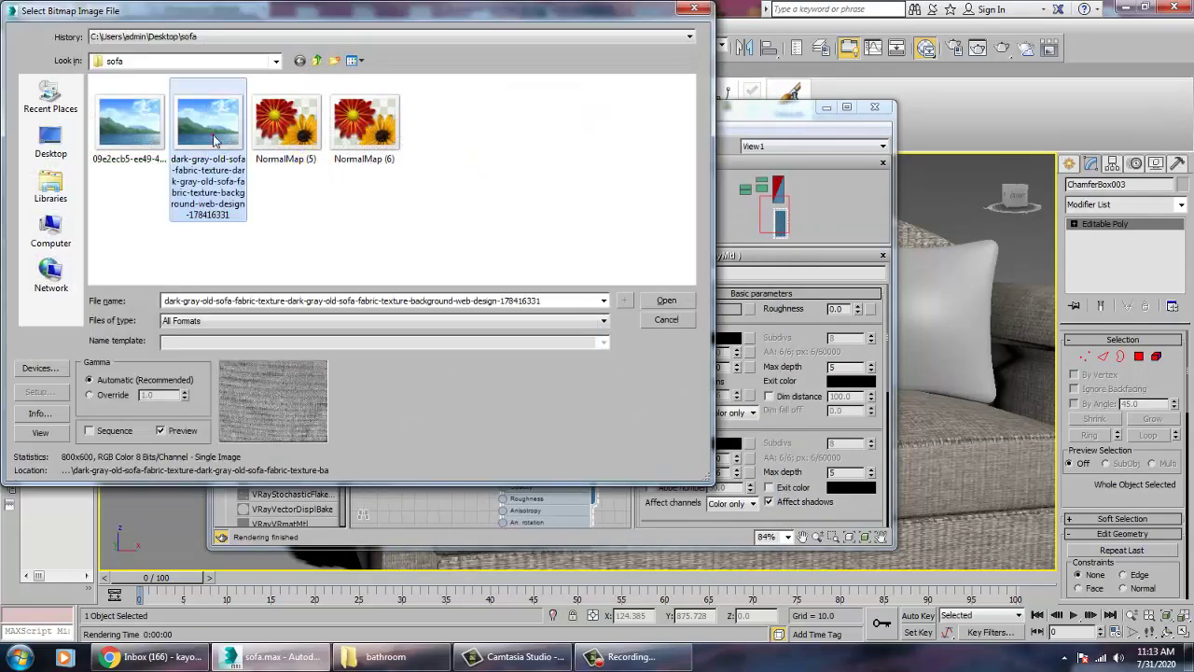
{"action": "double_click", "coordinate": [214, 140]}
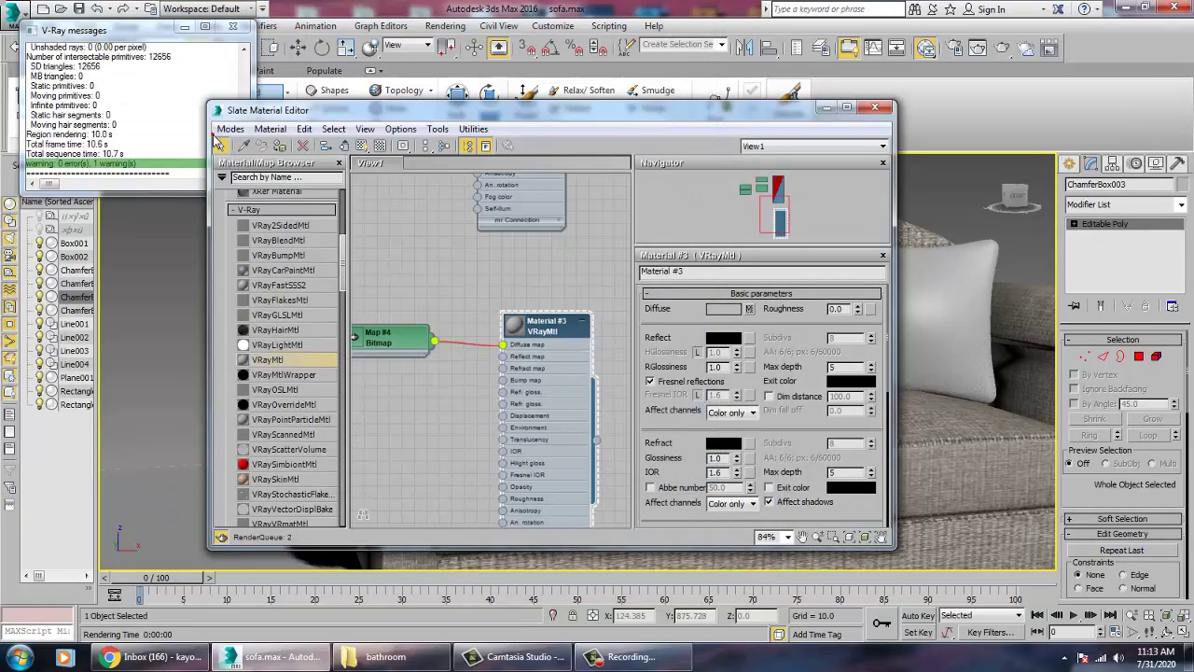
{"action": "left_click", "coordinate": [276, 145]}
{"action": "left_click_drag", "start_coordinate": [382, 112], "coordinate": [661, 85]}
- Add a Normal Bump map and connect it to the bump map input of the dark gray pillow material
{"action": "middle_click_drag", "start_coordinate": [757, 436], "coordinate": [847, 259]}
{"action": "left_click_drag", "start_coordinate": [623, 250], "coordinate": [625, 346]}
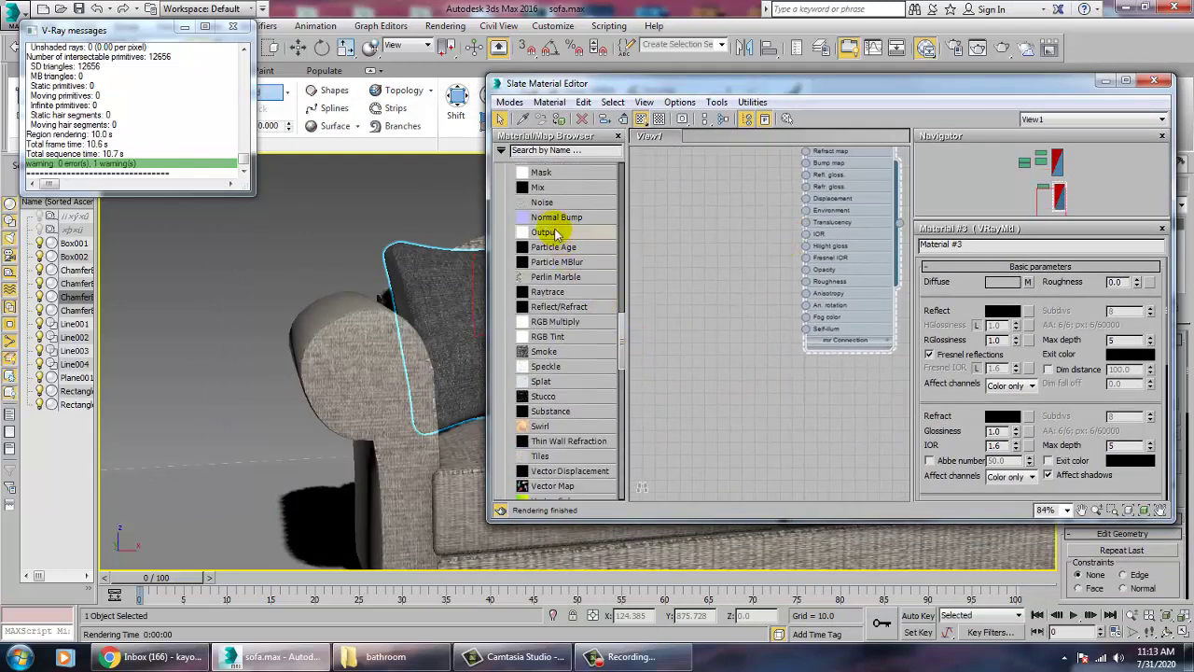
{"action": "left_click_drag", "start_coordinate": [701, 221], "coordinate": [710, 231]}
{"action": "middle_click_drag", "start_coordinate": [752, 270], "coordinate": [754, 414]}
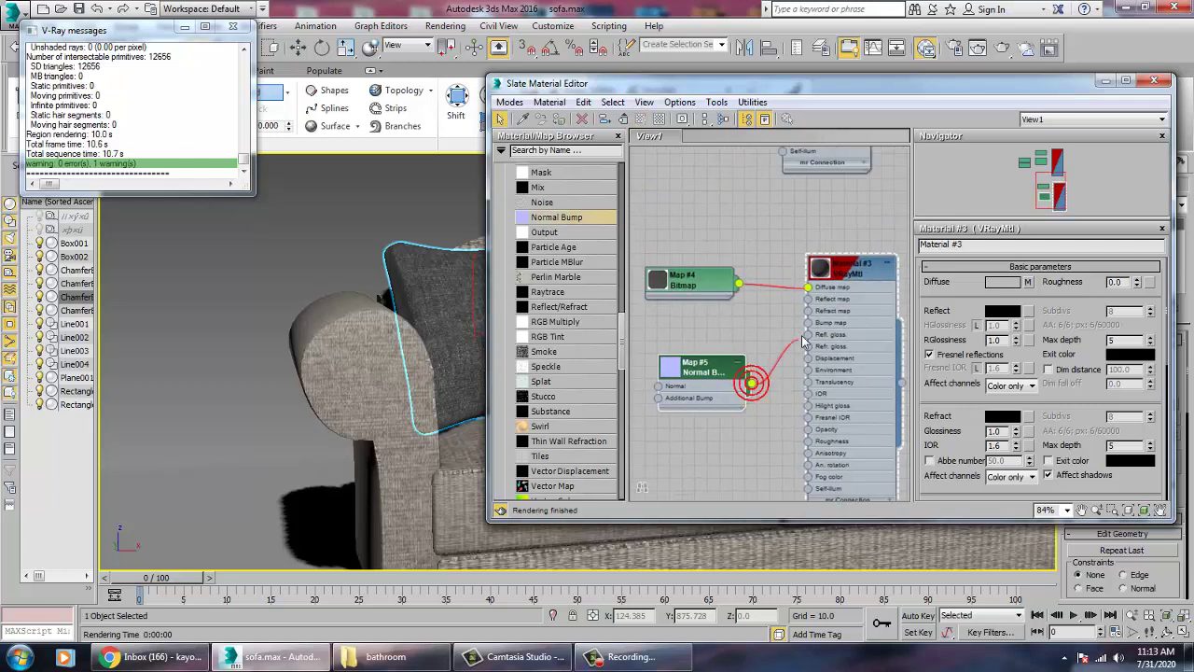
{"action": "left_click", "coordinate": [694, 381]}
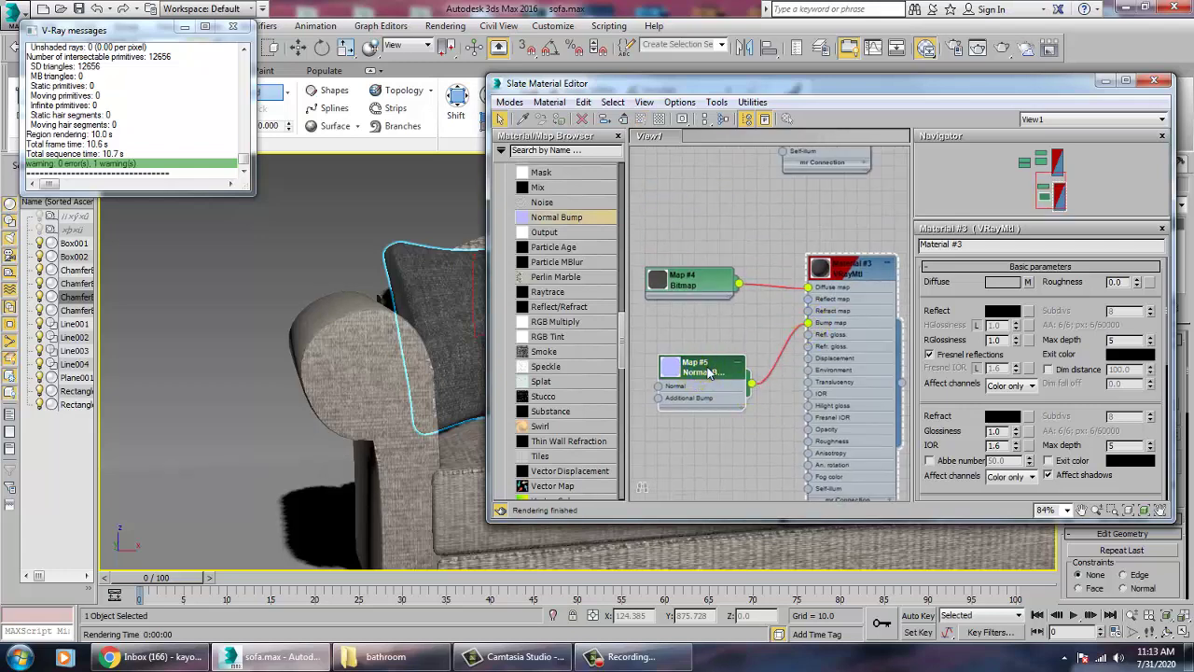
- Load NormalMap (5).png as the Normal Bump's normal bitmap, copy it to the additional bump, and minimize the material editor
{"action": "double_click", "coordinate": [708, 367]}
{"action": "left_click", "coordinate": [1045, 288]}
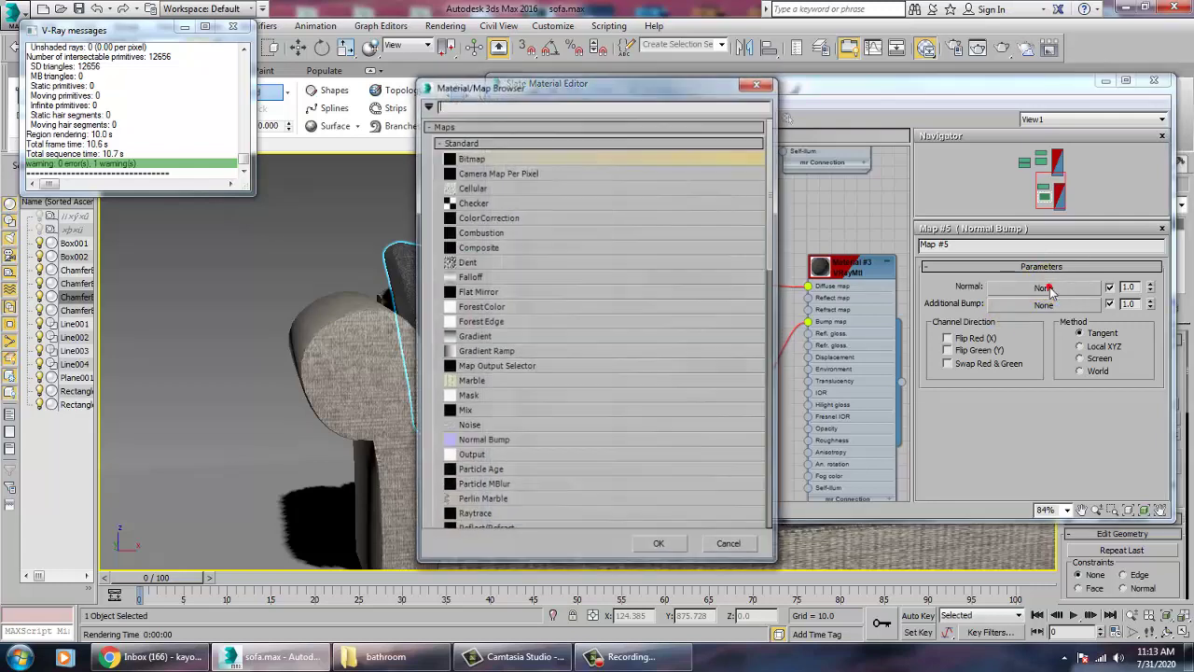
{"action": "double_click", "coordinate": [472, 159]}
{"action": "double_click", "coordinate": [298, 140]}
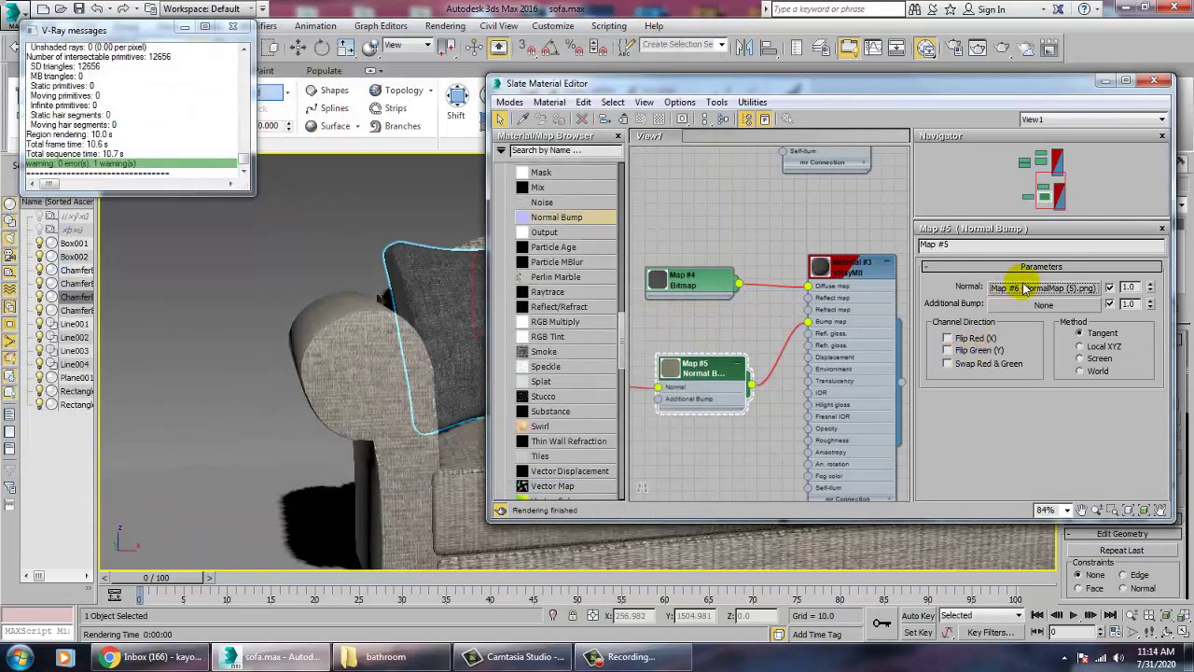
{"action": "left_click_drag", "start_coordinate": [1036, 310], "coordinate": [1034, 315]}
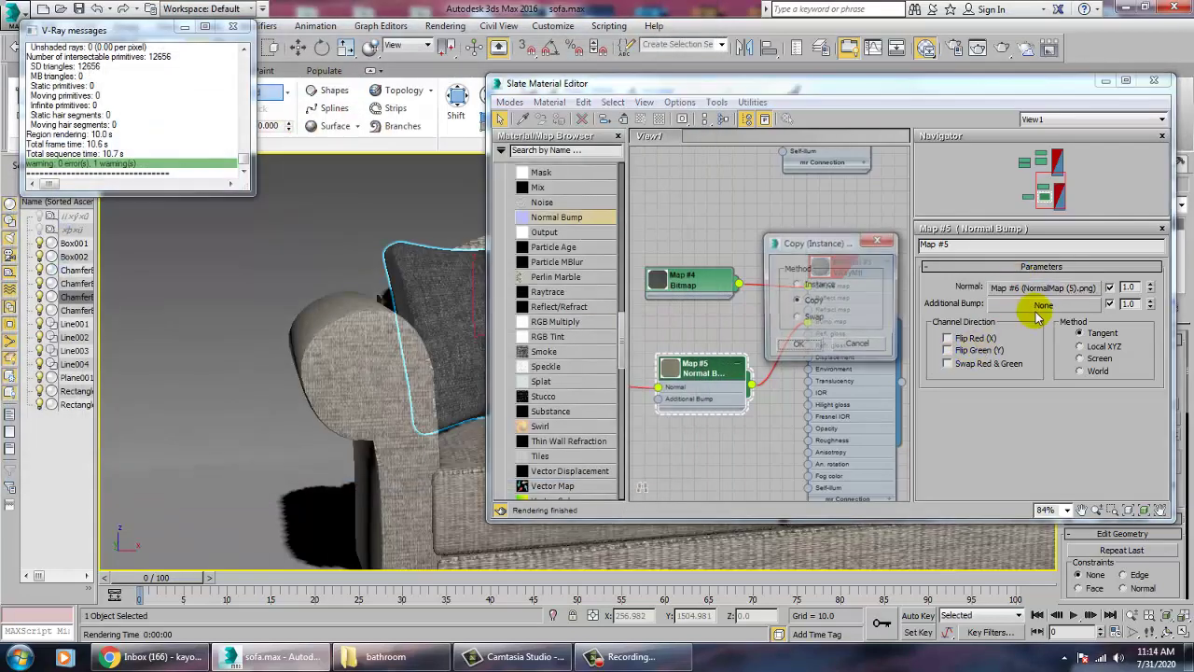
{"action": "left_click", "coordinate": [804, 346]}
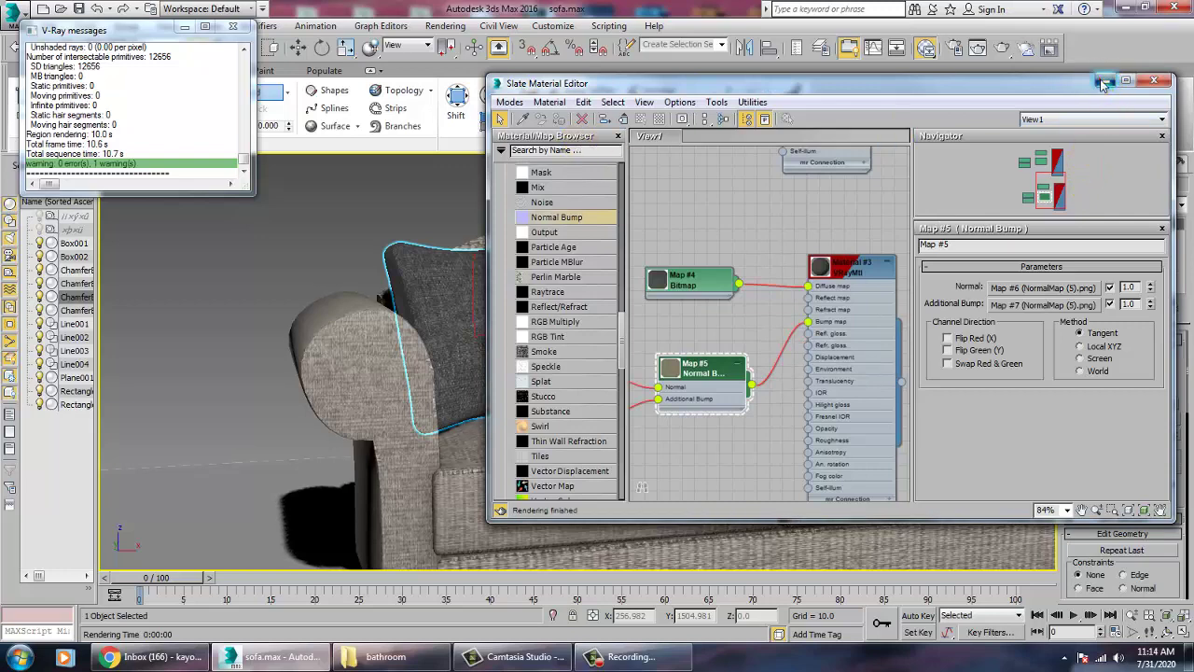
{"action": "left_click", "coordinate": [1101, 83]}
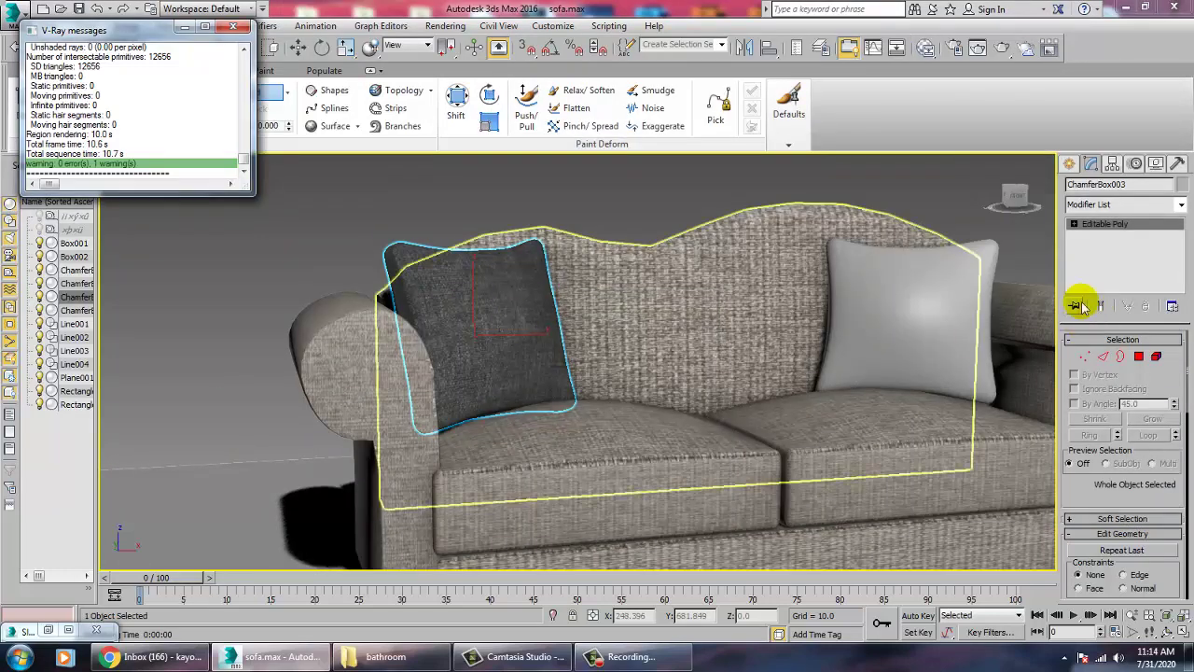
- Add a UVW Map modifier to the left pillow
{"action": "left_click", "coordinate": [1166, 204]}
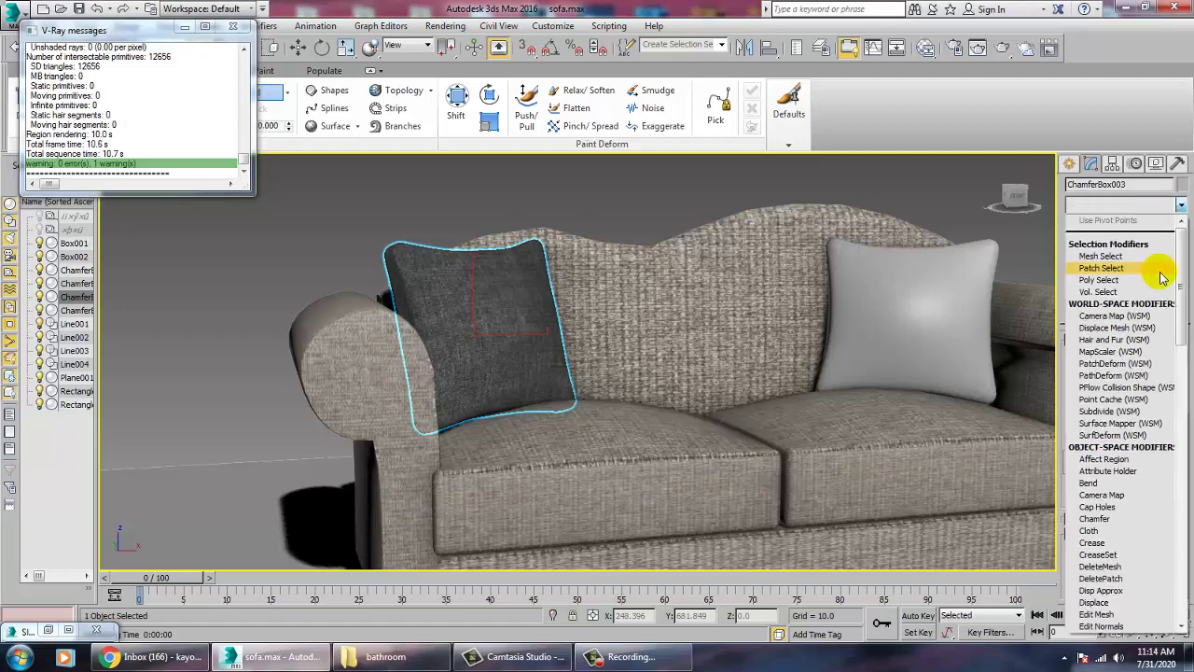
{"action": "key", "text": "u"}
{"action": "left_click", "coordinate": [1115, 495]}
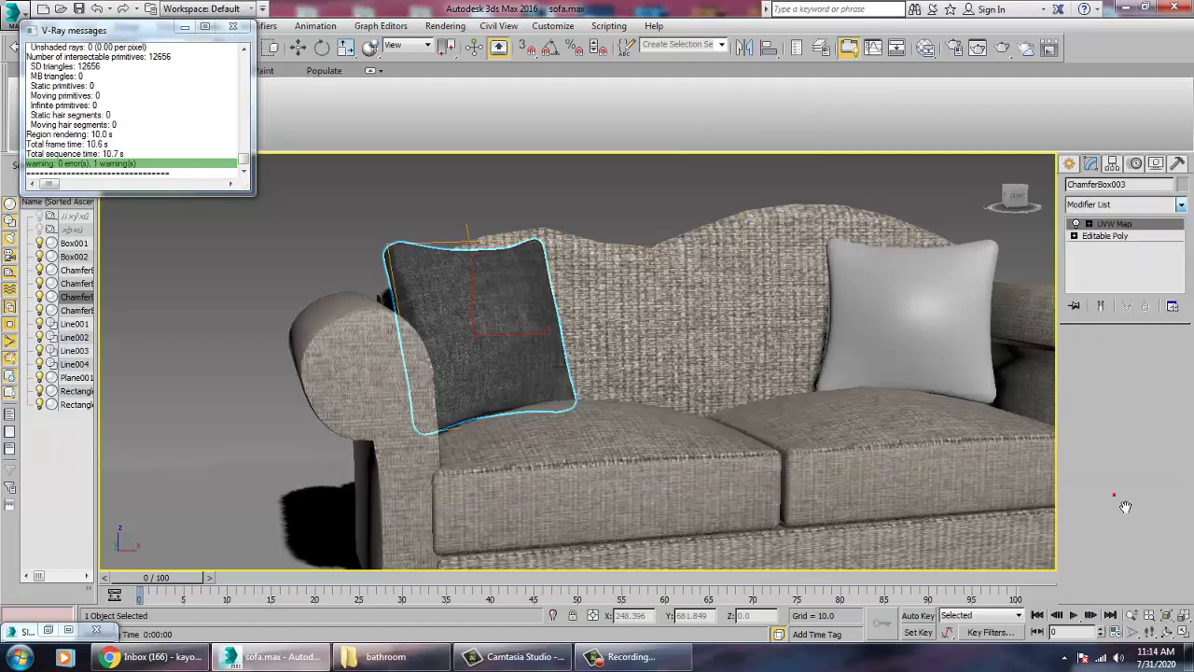
- Assign the dark gray fabric material to the right pillow and minimize the material editor
{"action": "left_click", "coordinate": [860, 355]}
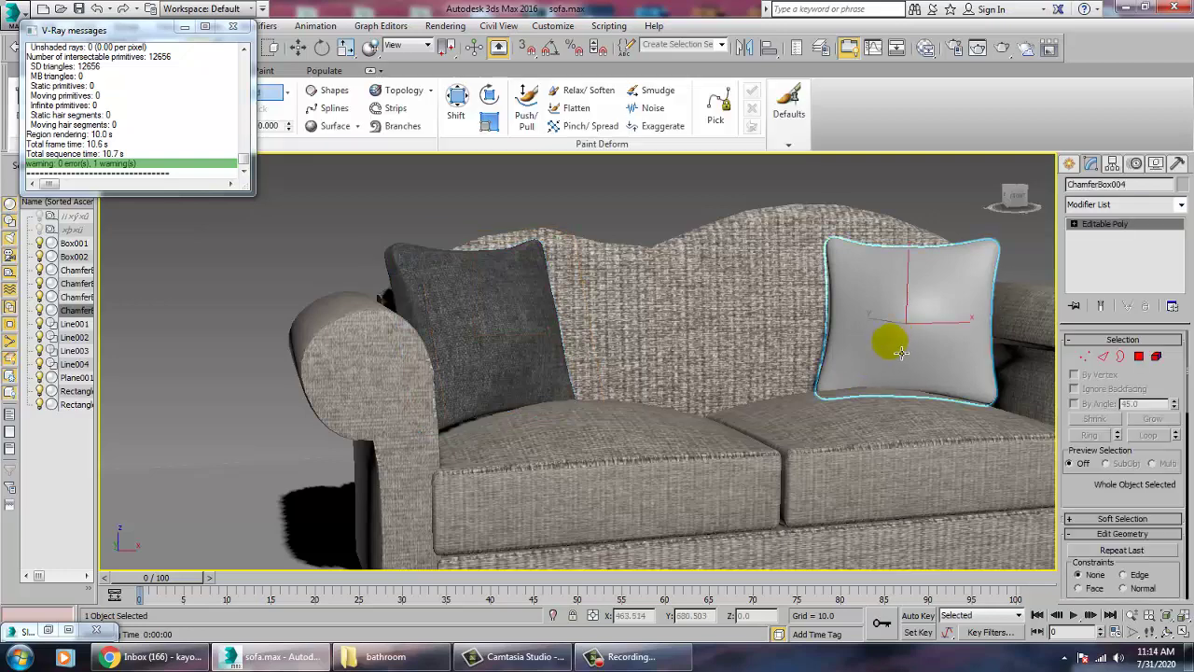
{"action": "key", "text": "m"}
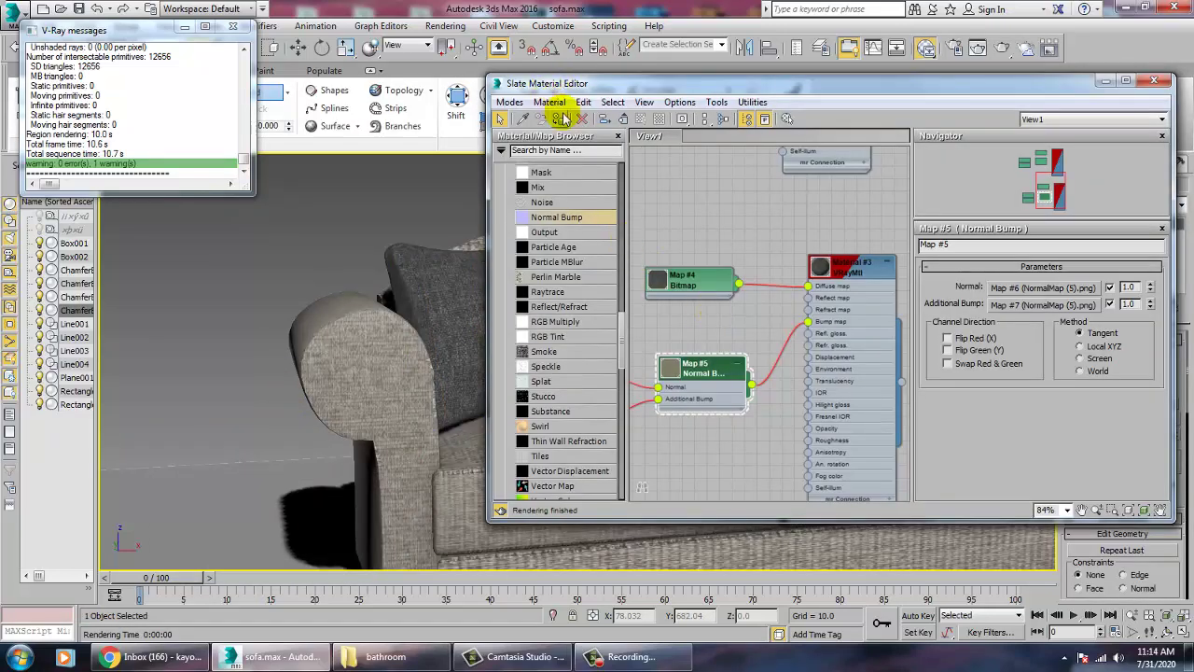
{"action": "left_click", "coordinate": [1102, 82]}
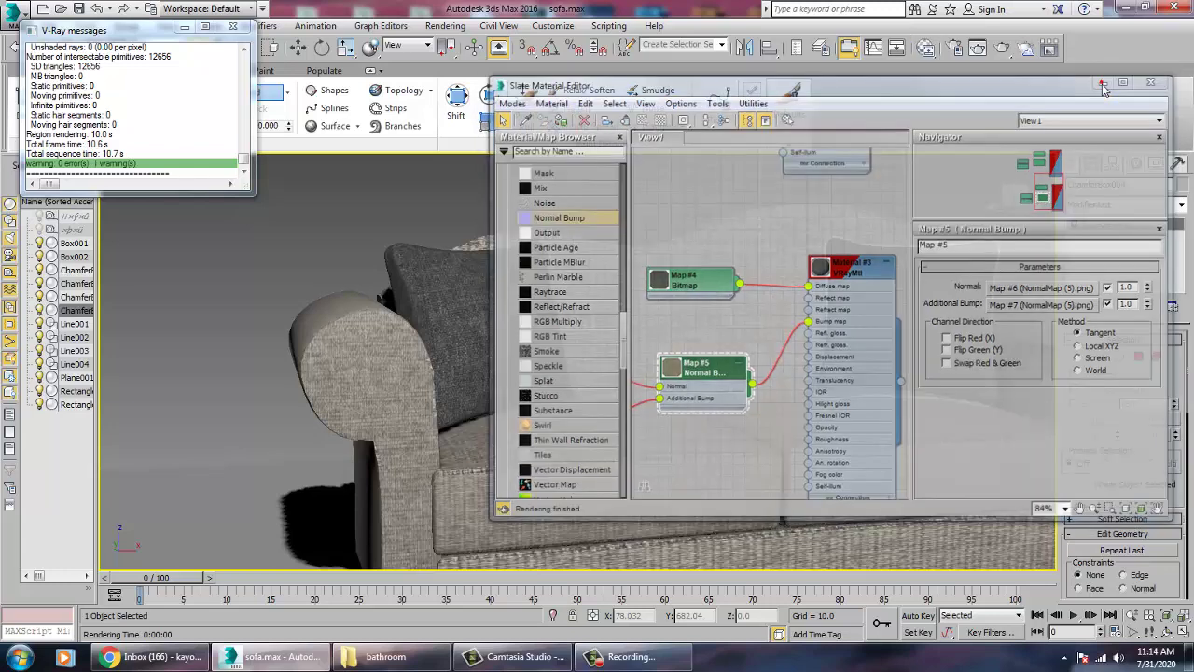
- Add a UVW Map modifier to the right pillow and set its mapping to Box
{"action": "left_click", "coordinate": [1181, 206]}
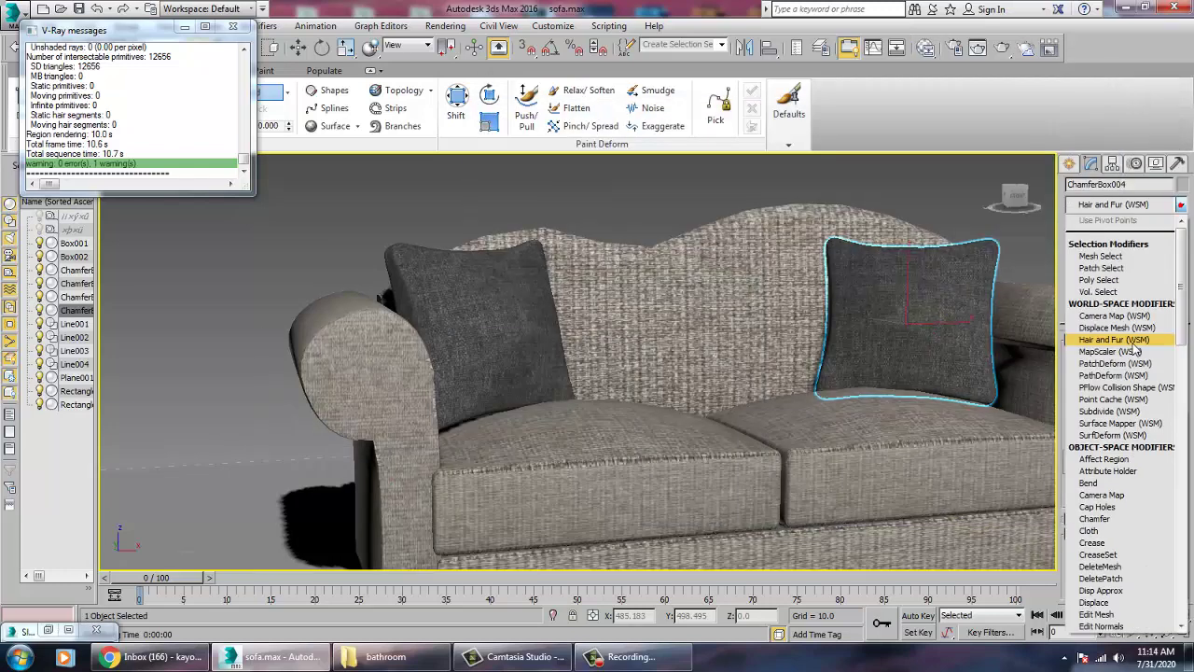
{"action": "scroll", "coordinate": [1133, 350], "scroll_direction": "down", "scroll_amount": 20}
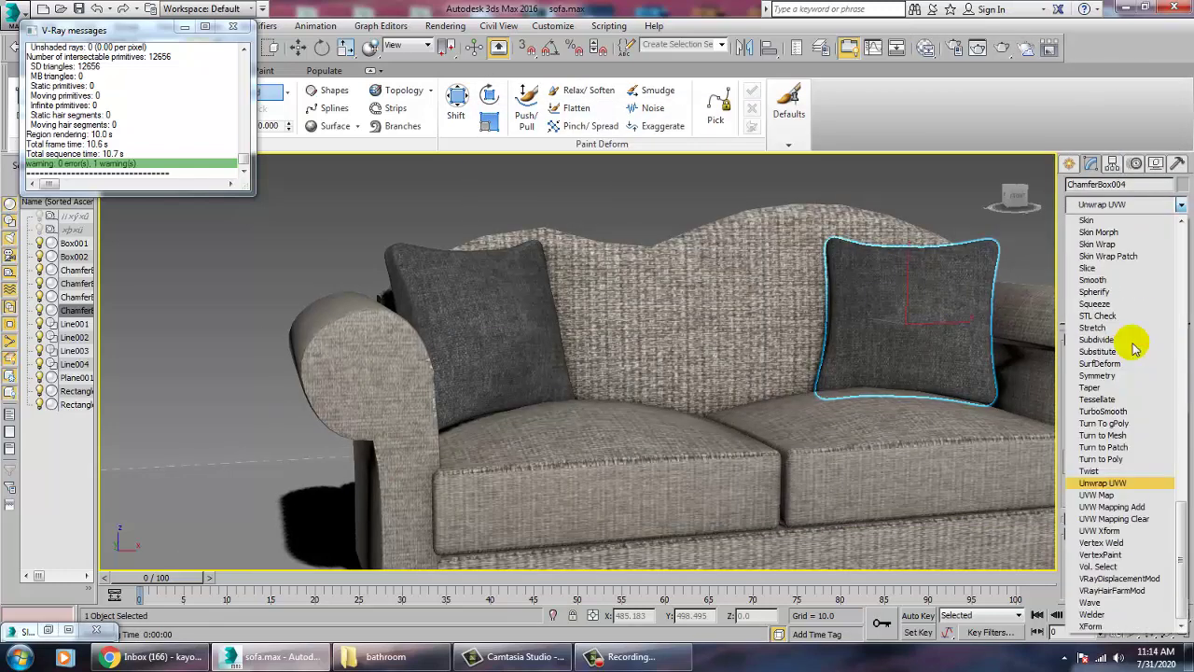
{"action": "left_click", "coordinate": [1101, 494]}
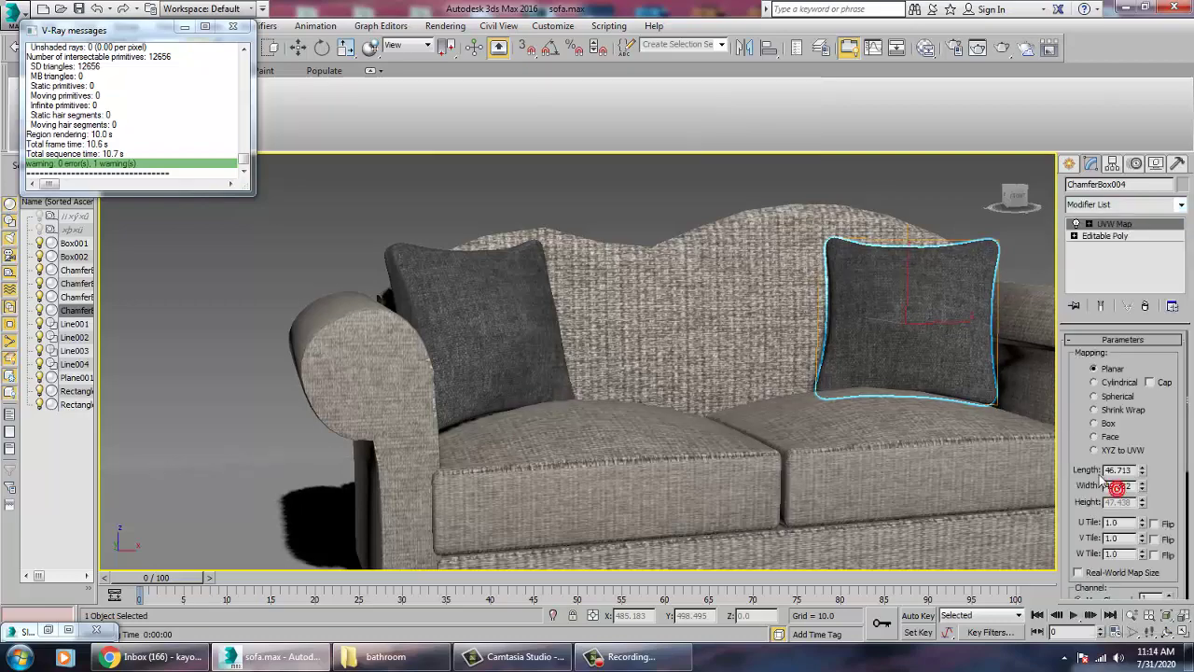
{"action": "left_click", "coordinate": [1096, 423]}
{"action": "middle_click_drag", "start_coordinate": [606, 324], "coordinate": [640, 368], "text": "alt"}
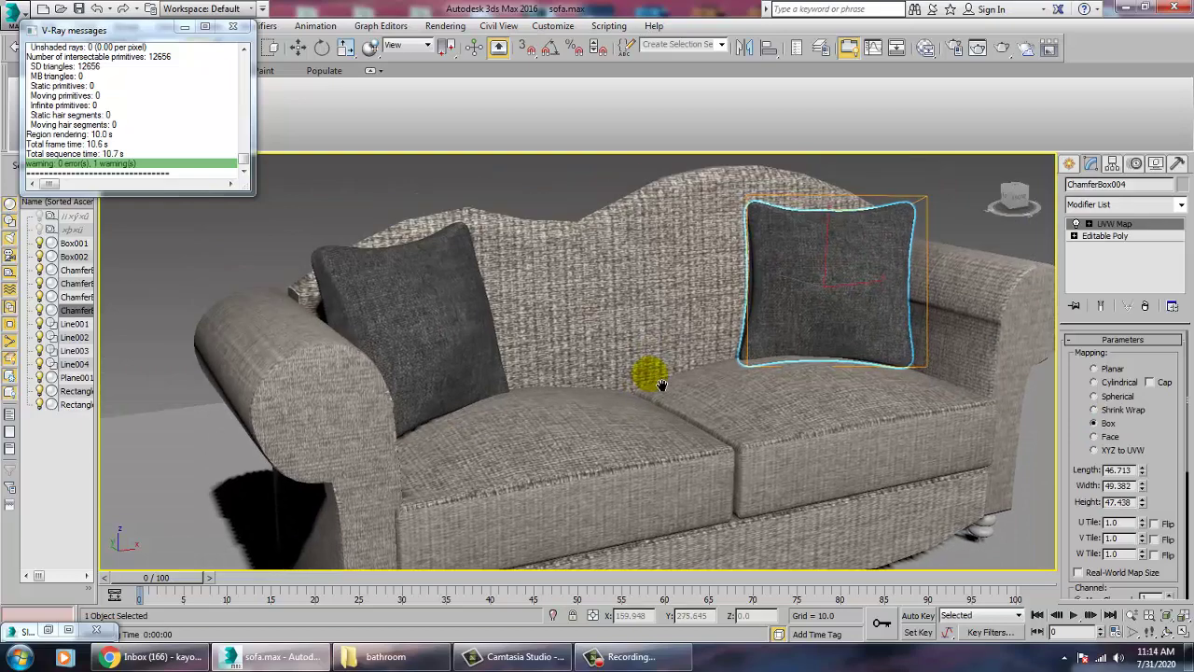
{"action": "left_click", "coordinate": [444, 26]}
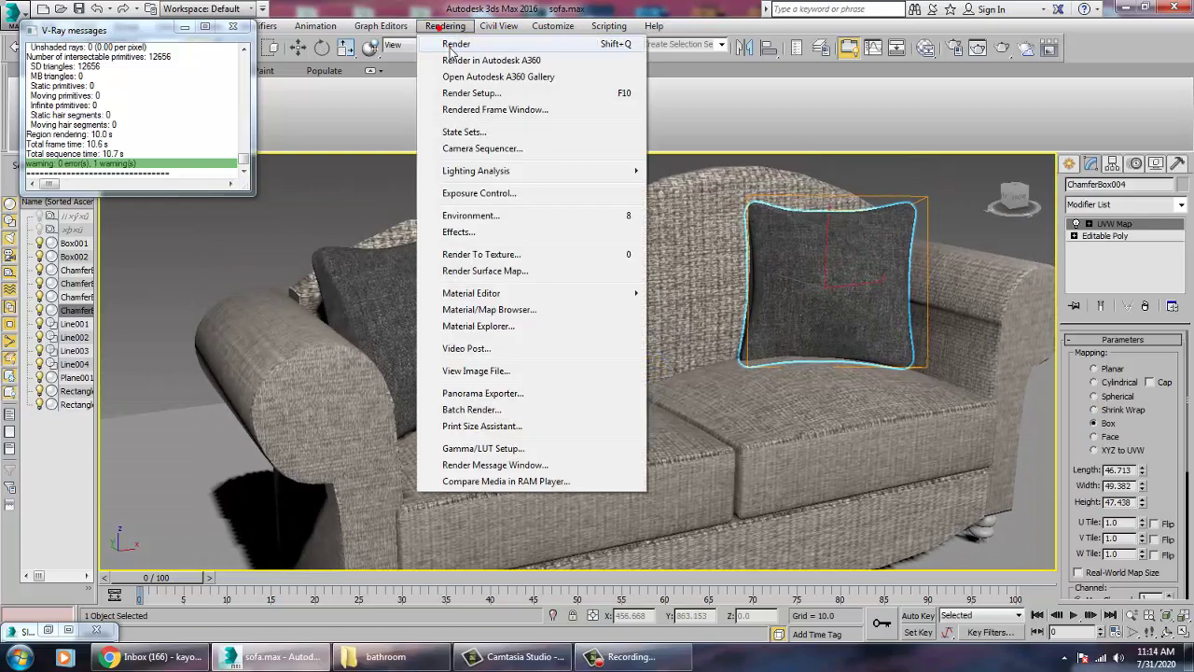
- Scale the floor plane up uniformly to about 135 percent
{"action": "left_click", "coordinate": [211, 452]}
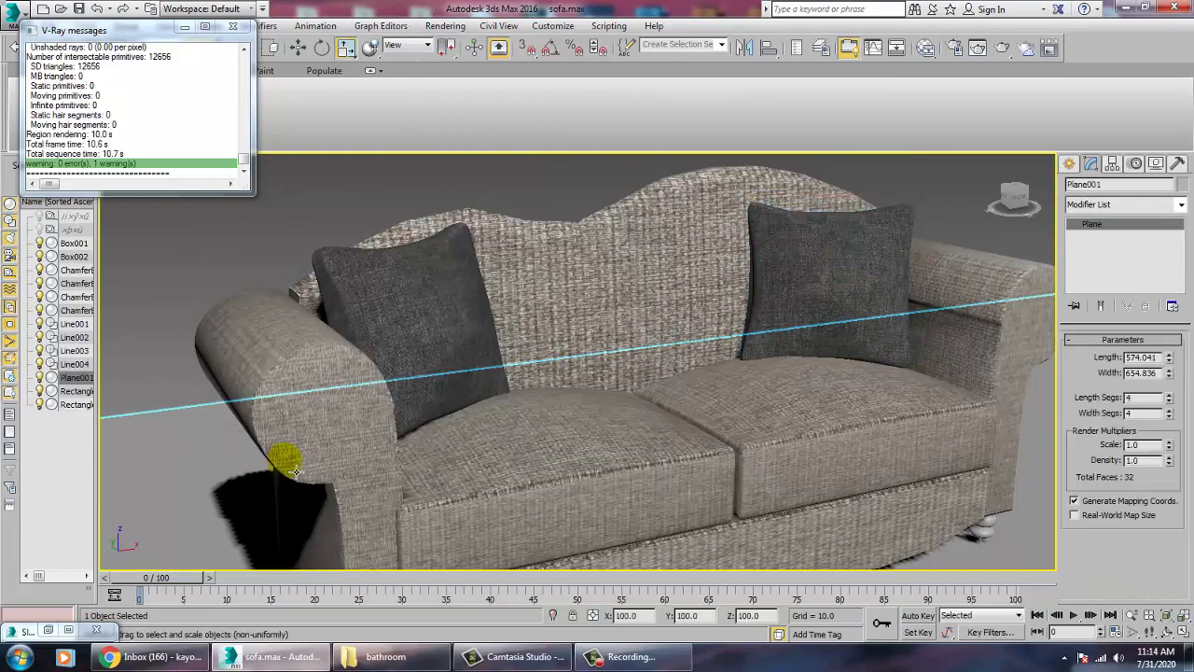
{"action": "key", "text": "r"}
{"action": "left_click_drag", "start_coordinate": [231, 521], "coordinate": [164, 434]}
{"action": "key", "text": "ctrl+z"}
{"action": "scroll", "coordinate": [596, 426], "scroll_direction": "down", "scroll_amount": 5}
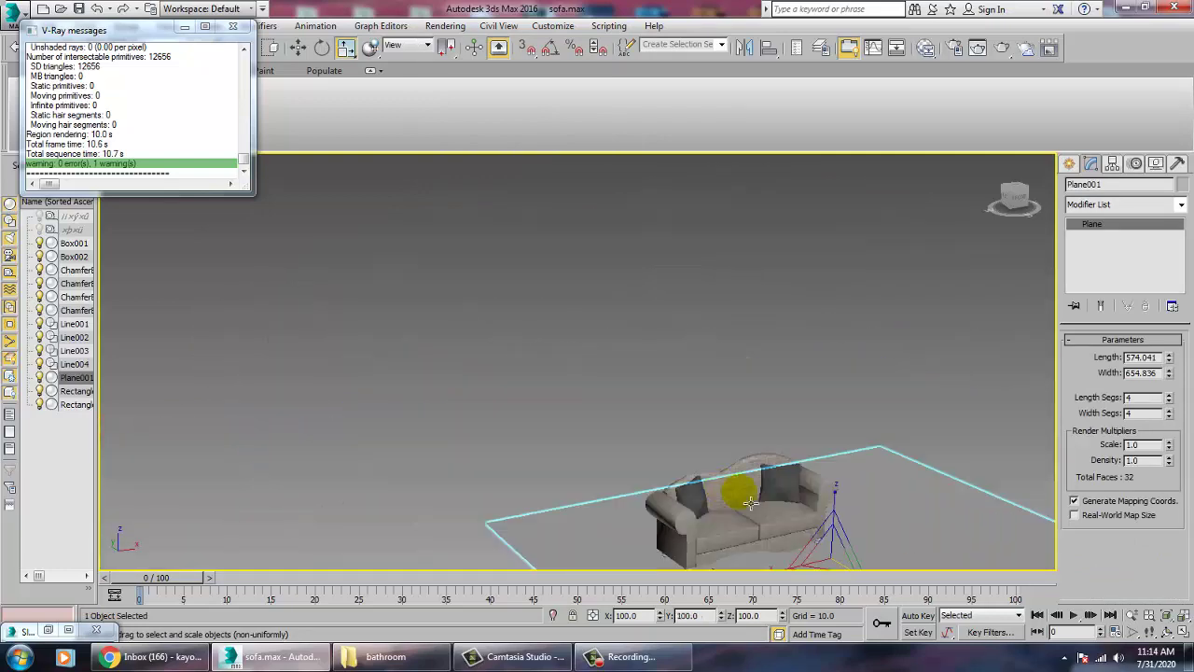
{"action": "left_click_drag", "start_coordinate": [831, 546], "coordinate": [652, 273]}
{"action": "scroll", "coordinate": [652, 272], "scroll_direction": "up", "scroll_amount": 3}
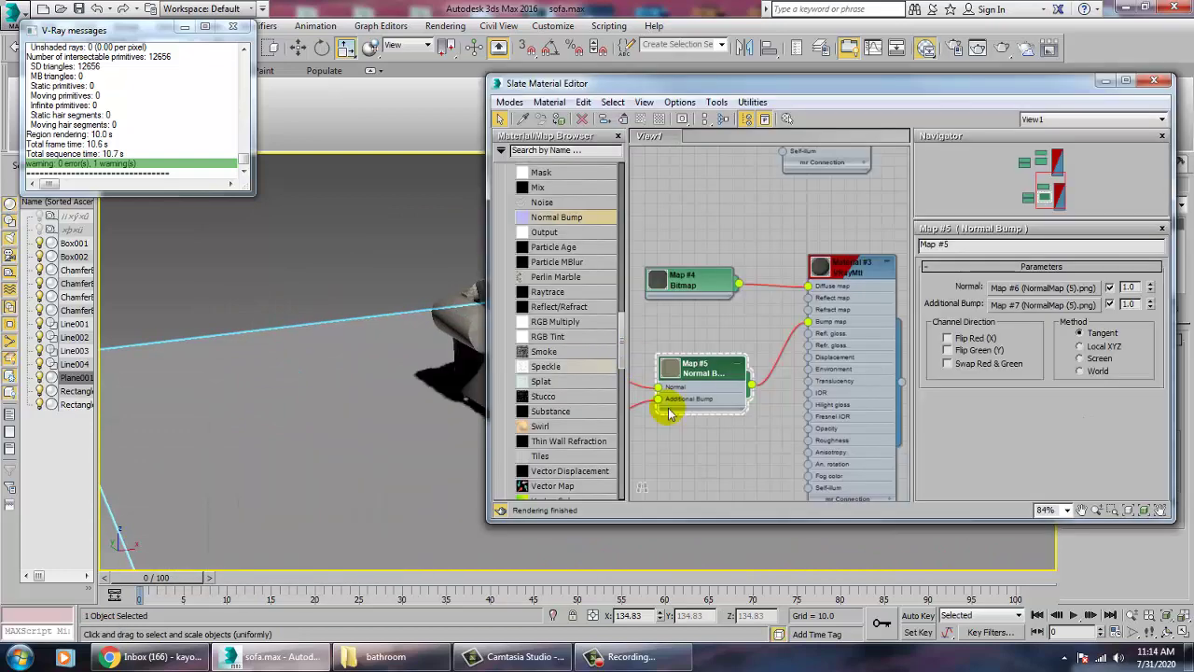
- Create a new VRayMtl below the pillow material for the floor and show its parameters
{"action": "middle_click_drag", "start_coordinate": [721, 411], "coordinate": [694, 143]}
{"action": "left_click_drag", "start_coordinate": [616, 345], "coordinate": [623, 238]}
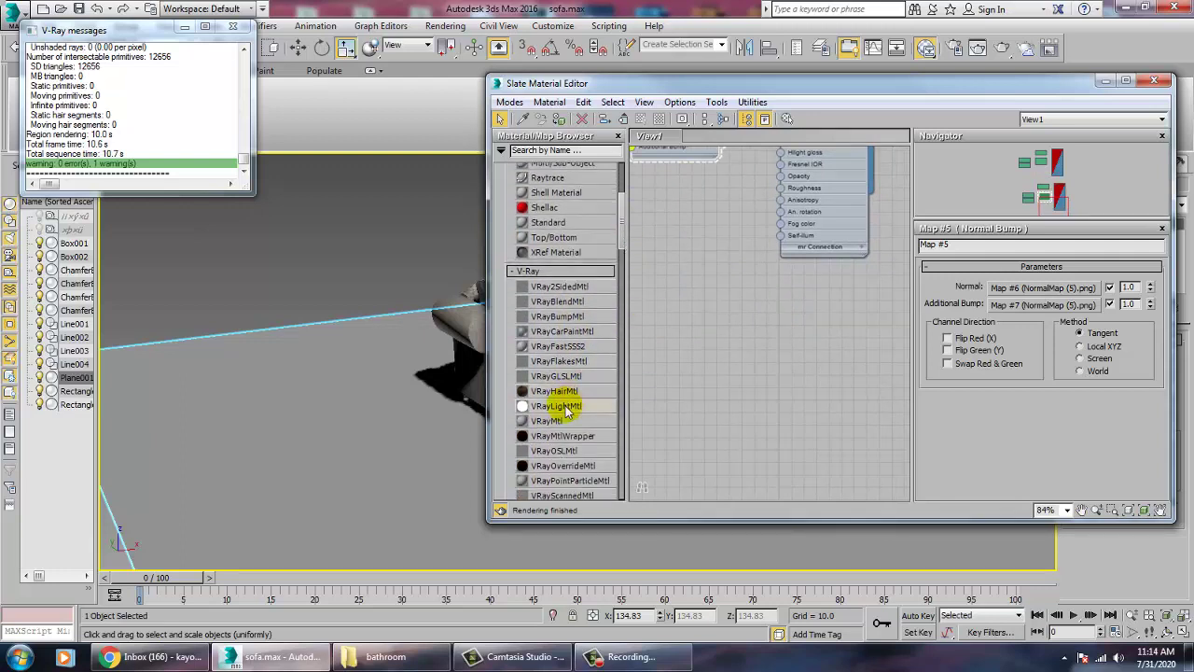
{"action": "left_click_drag", "start_coordinate": [774, 324], "coordinate": [668, 293]}
{"action": "double_click", "coordinate": [716, 309]}
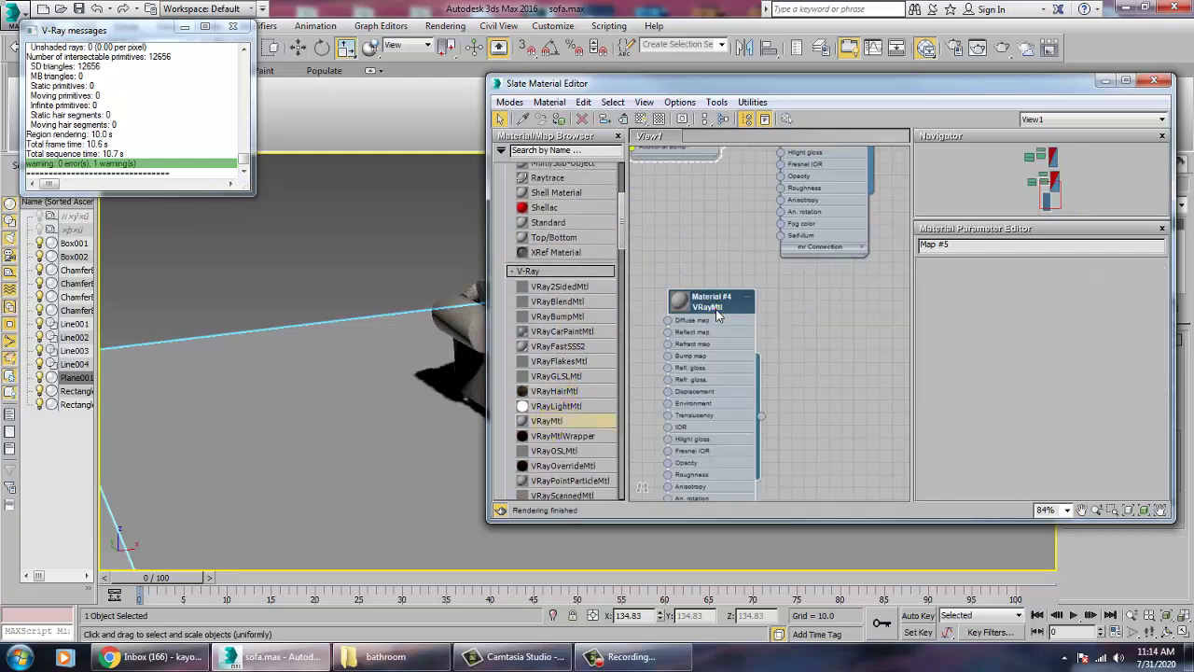
- Load the flooring image from the Desktop's interior texture folder as the new material's diffuse bitmap
{"action": "left_click", "coordinate": [1029, 281]}
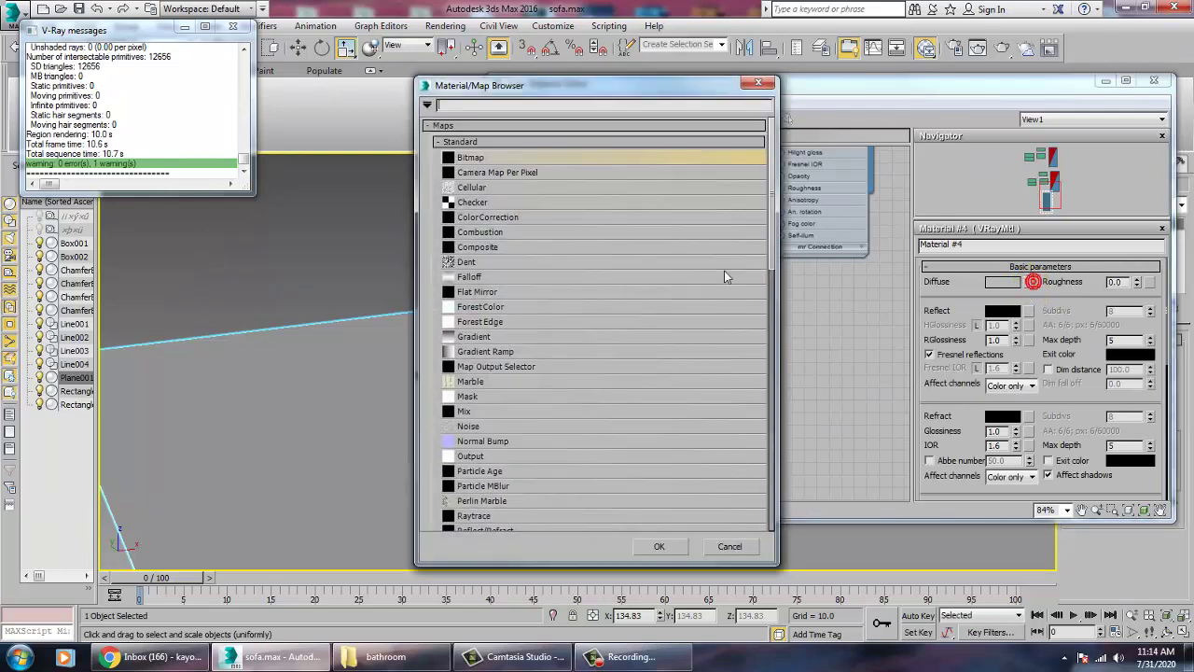
{"action": "double_click", "coordinate": [477, 155]}
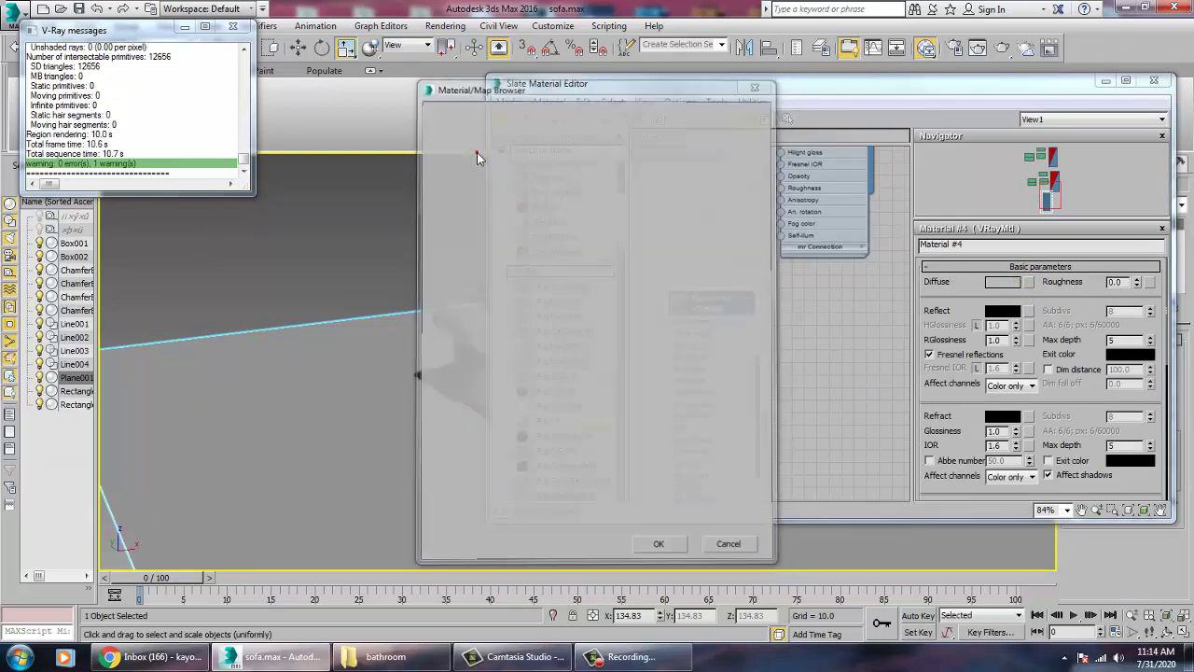
{"action": "left_click", "coordinate": [58, 149]}
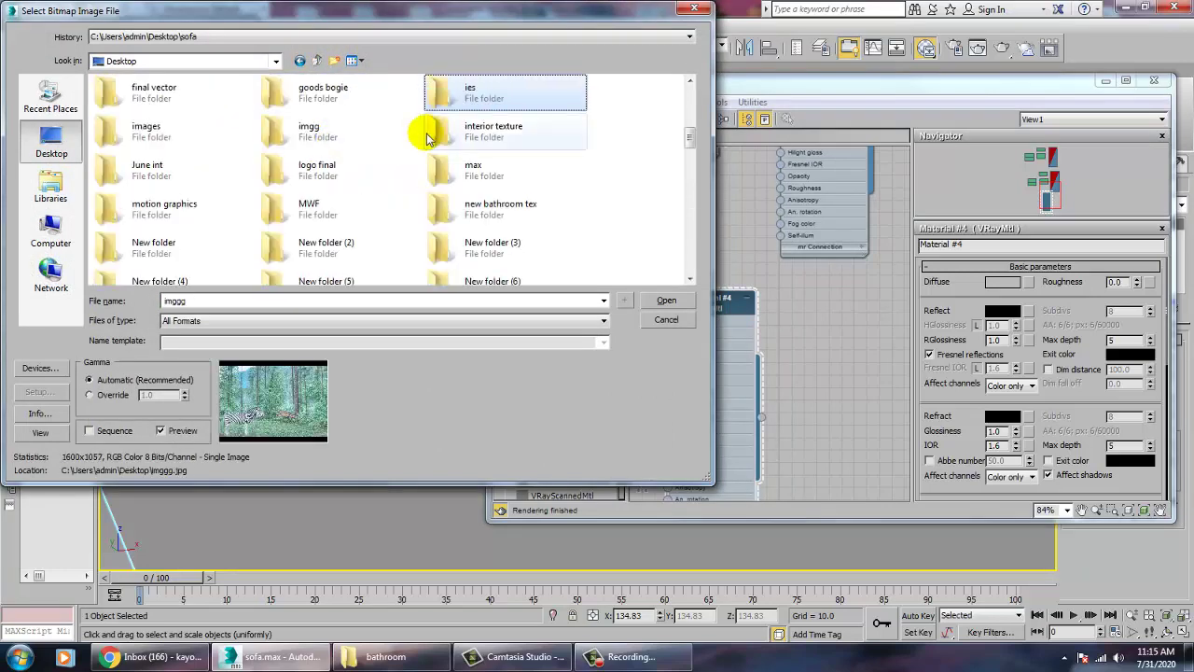
{"action": "double_click", "coordinate": [438, 132]}
{"action": "left_click", "coordinate": [129, 126]}
{"action": "left_click", "coordinate": [207, 126]}
{"action": "left_click", "coordinate": [286, 131]}
{"action": "left_click", "coordinate": [362, 154]}
{"action": "left_click", "coordinate": [440, 154]}
{"action": "left_click", "coordinate": [519, 157]}
{"action": "left_click", "coordinate": [593, 166]}
{"action": "left_click", "coordinate": [598, 233]}
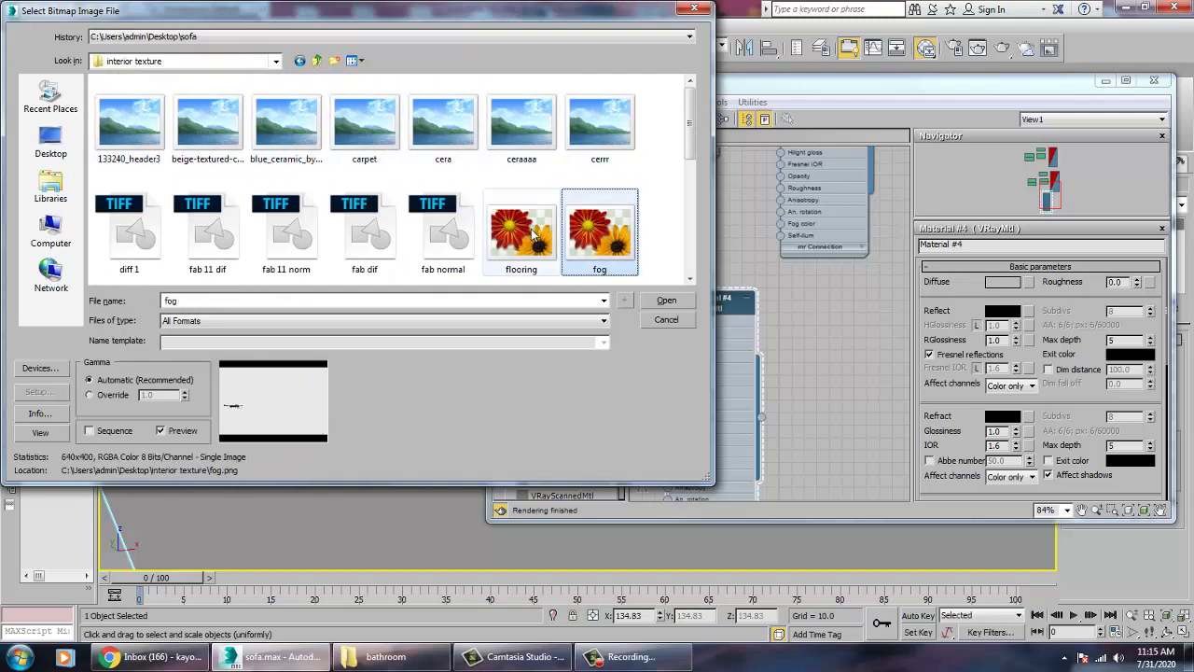
{"action": "left_click", "coordinate": [532, 233]}
{"action": "double_click", "coordinate": [532, 233]}
- Assign the flooring material to the floor plane, display its texture in the viewport, and minimize the material editor
{"action": "left_click", "coordinate": [558, 119]}
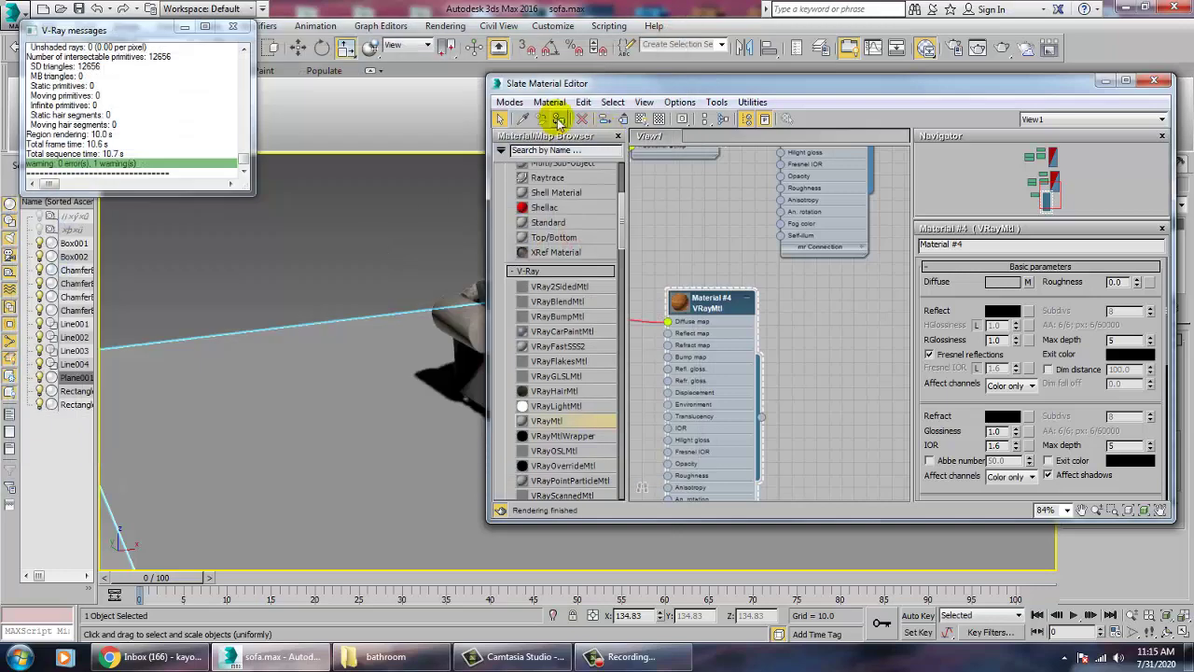
{"action": "left_click", "coordinate": [640, 118]}
{"action": "left_click", "coordinate": [947, 203]}
{"action": "left_click", "coordinate": [1106, 81]}
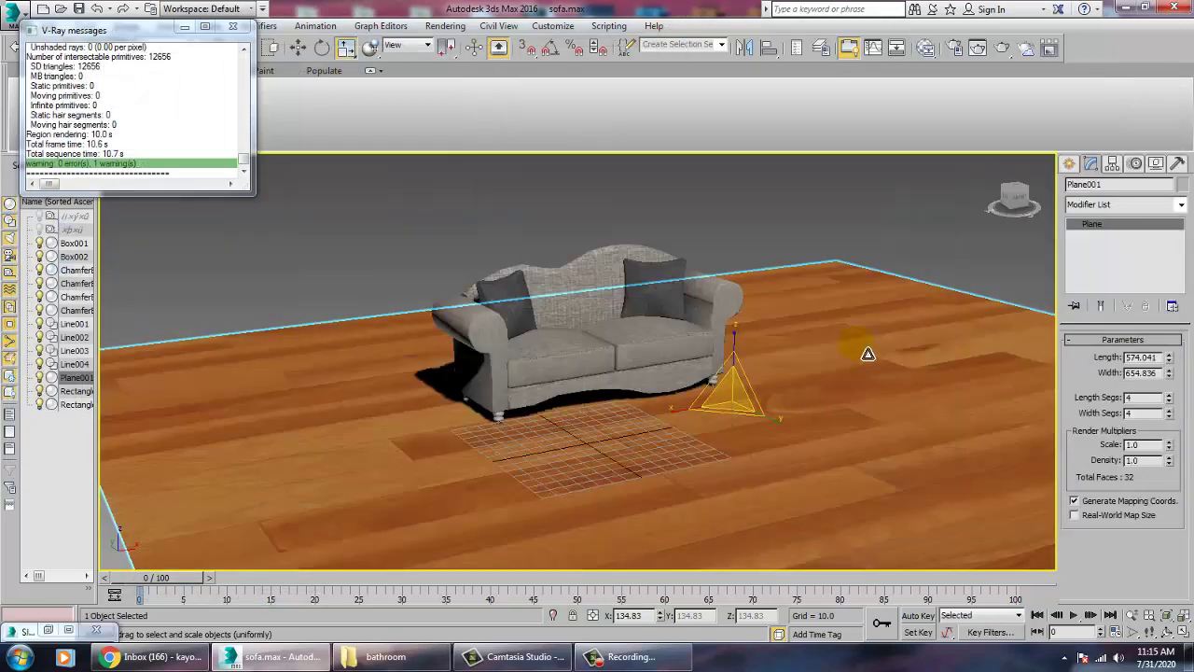
- Frame the sofa on the wooden floor, render the view, and close the V-Ray frame buffer
{"action": "scroll", "coordinate": [737, 392], "scroll_direction": "up", "scroll_amount": 5}
{"action": "middle_click_drag", "start_coordinate": [730, 388], "coordinate": [846, 425]}
{"action": "scroll", "coordinate": [830, 420], "scroll_direction": "down", "scroll_amount": 2}
{"action": "middle_click_drag", "start_coordinate": [784, 401], "coordinate": [779, 373]}
{"action": "scroll", "coordinate": [751, 291], "scroll_direction": "up", "scroll_amount": 1}
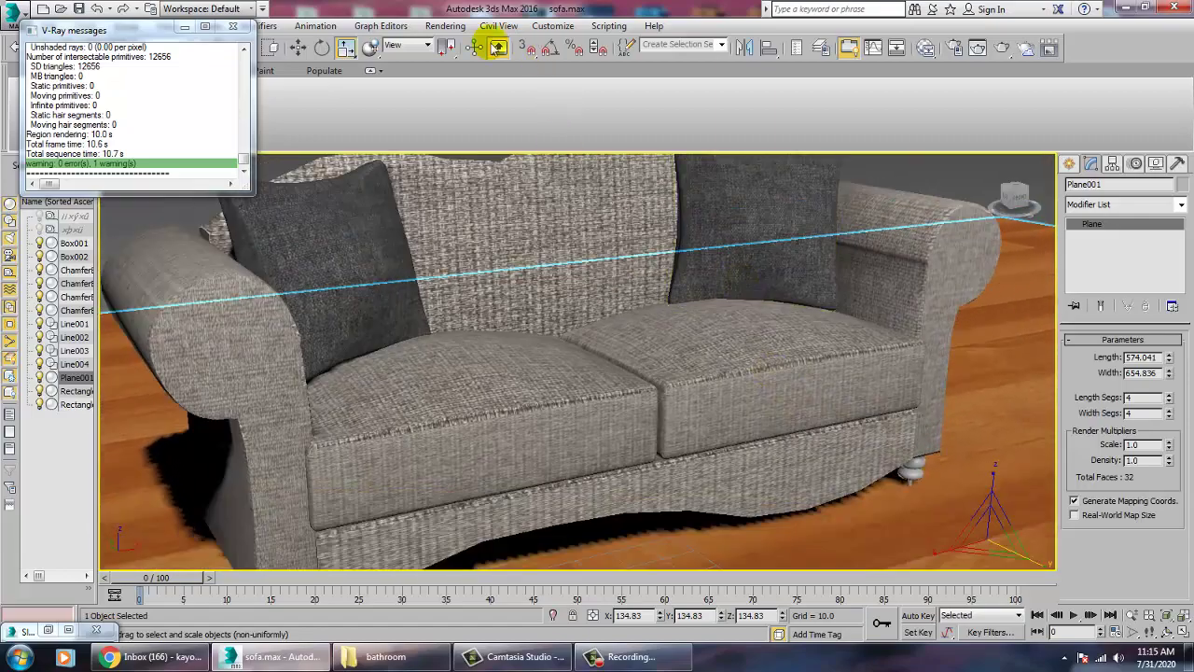
{"action": "left_click", "coordinate": [457, 28]}
{"action": "left_click", "coordinate": [466, 43]}
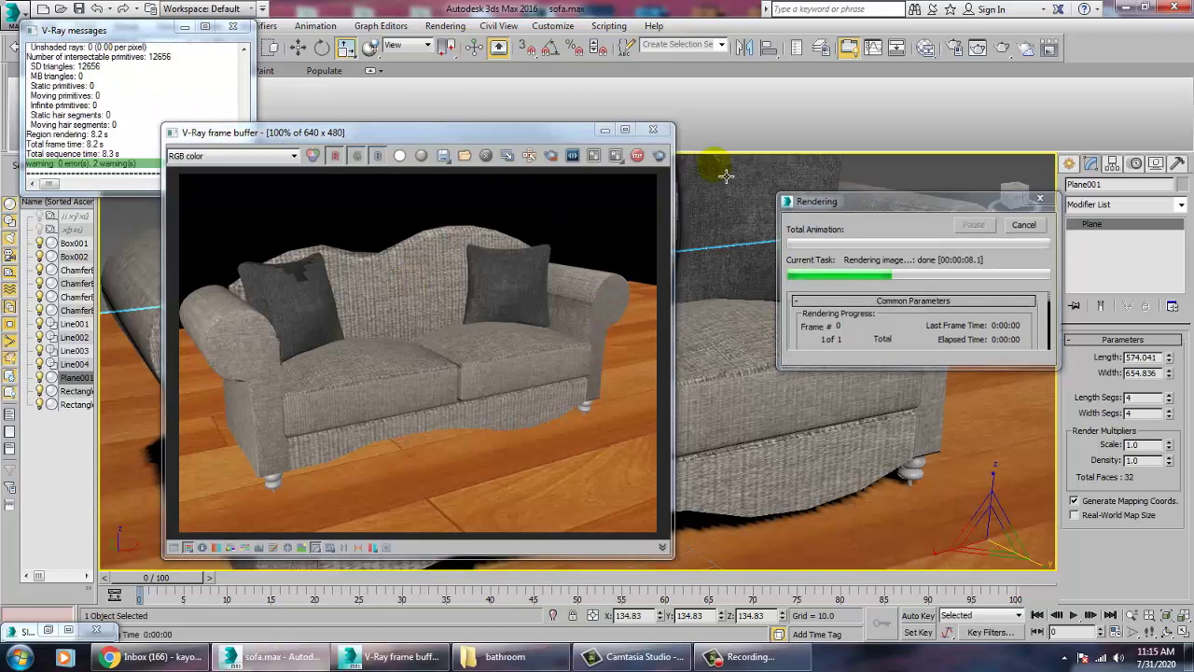
{"action": "left_click", "coordinate": [653, 129]}
- Select the sofa's front and rear legs together
{"action": "middle_click_drag", "start_coordinate": [653, 437], "coordinate": [681, 329]}
{"action": "left_click", "coordinate": [371, 425]}
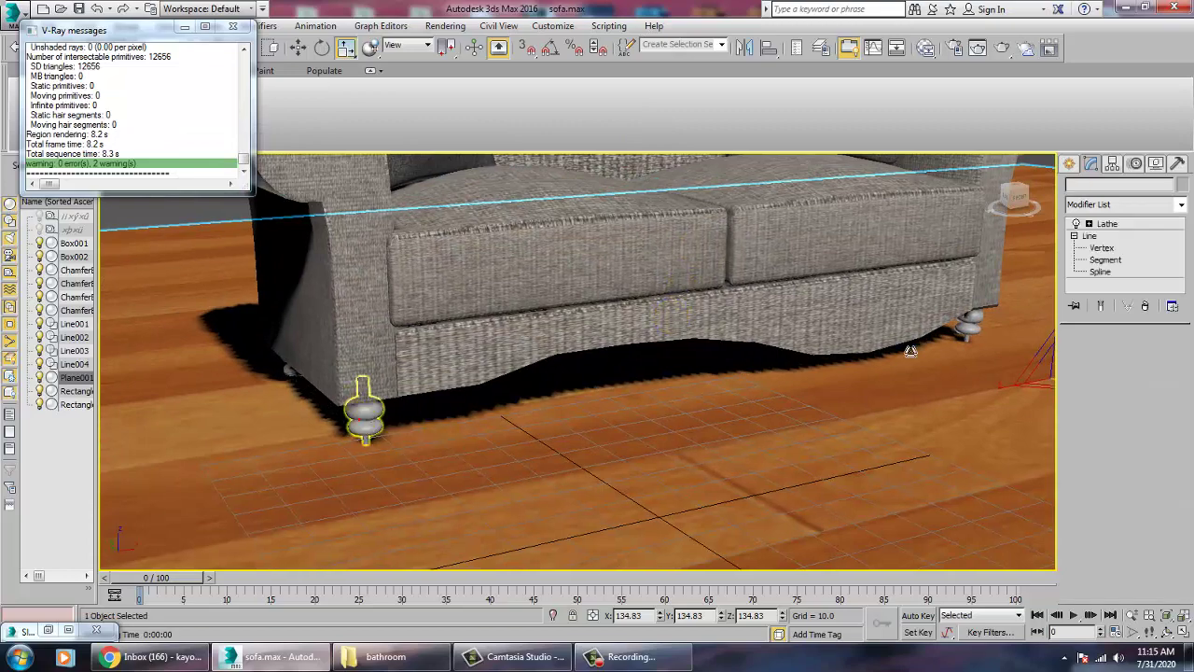
{"action": "left_click", "coordinate": [970, 317], "text": "ctrl"}
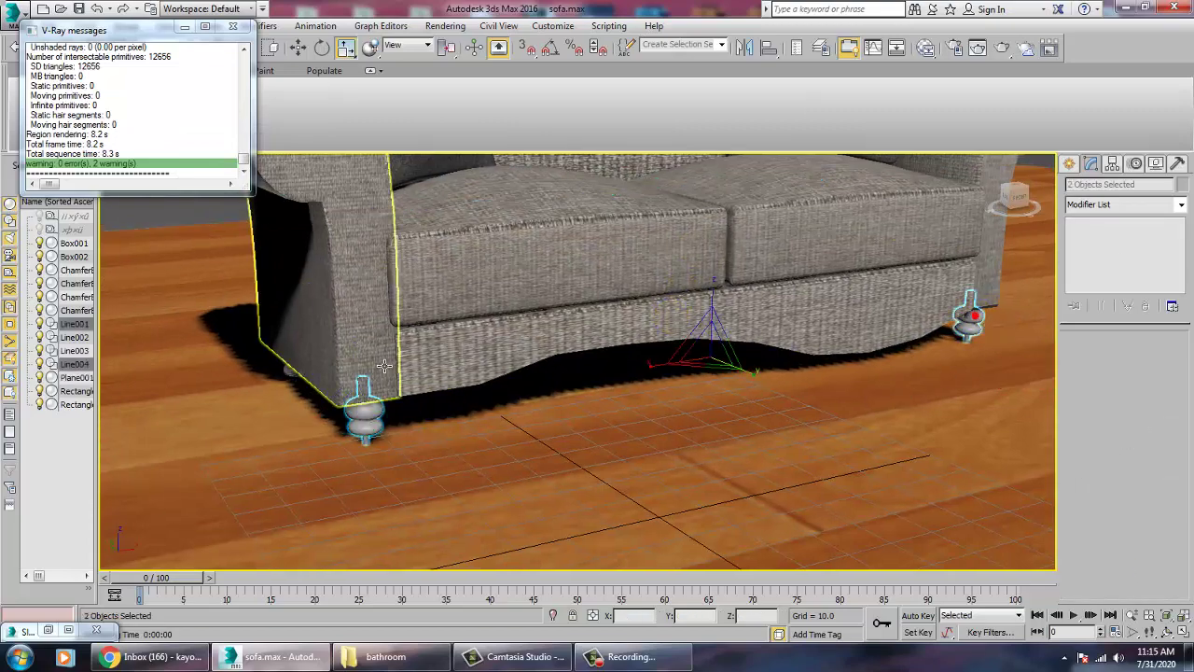
{"action": "left_click", "coordinate": [297, 356], "text": "ctrl"}
{"action": "middle_click_drag", "start_coordinate": [652, 336], "coordinate": [493, 318], "text": "alt"}
{"action": "left_click", "coordinate": [874, 400], "text": "ctrl"}
{"action": "scroll", "coordinate": [641, 380], "scroll_direction": "down", "scroll_amount": 5}
{"action": "middle_click_drag", "start_coordinate": [641, 380], "coordinate": [709, 383], "text": "alt"}
{"action": "scroll", "coordinate": [713, 370], "scroll_direction": "up", "scroll_amount": 4}
{"action": "left_click", "coordinate": [685, 395], "text": "ctrl"}
{"action": "key", "text": "alt+w"}
{"action": "right_click", "coordinate": [866, 300]}
{"action": "mouse_move", "coordinate": [888, 471]}
{"action": "middle_mouse_down", "text": "alt"}
{"action": "mouse_move", "coordinate": [866, 458]}
{"action": "mouse_move", "coordinate": [820, 467]}
{"action": "mouse_move", "coordinate": [821, 439]}
{"action": "mouse_move", "coordinate": [876, 458]}
{"action": "middle_mouse_up", "text": "alt"}
{"action": "key", "text": "alt+w"}
{"action": "middle_click_drag", "start_coordinate": [747, 461], "coordinate": [704, 485], "text": "alt"}
{"action": "left_click", "coordinate": [701, 487]}
- Add a new VRayMtl to the material graph and set its diffuse color to dark red, RGB 29, 0, 0
{"action": "key", "text": "m"}
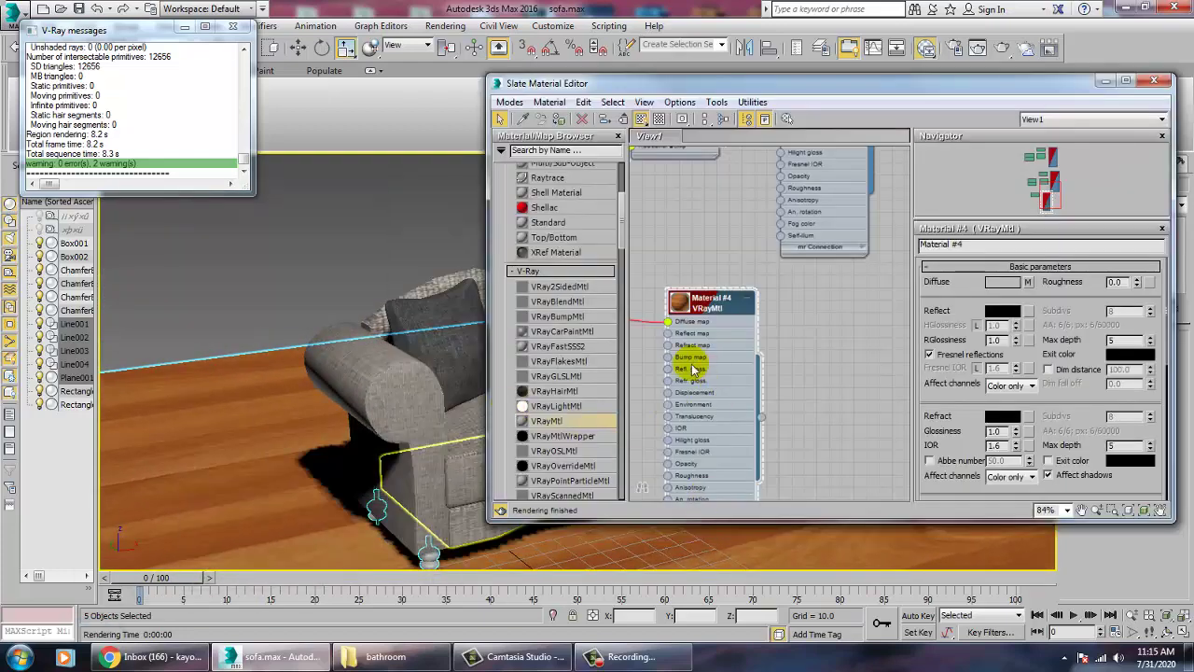
{"action": "left_click_drag", "start_coordinate": [846, 326], "coordinate": [846, 326]}
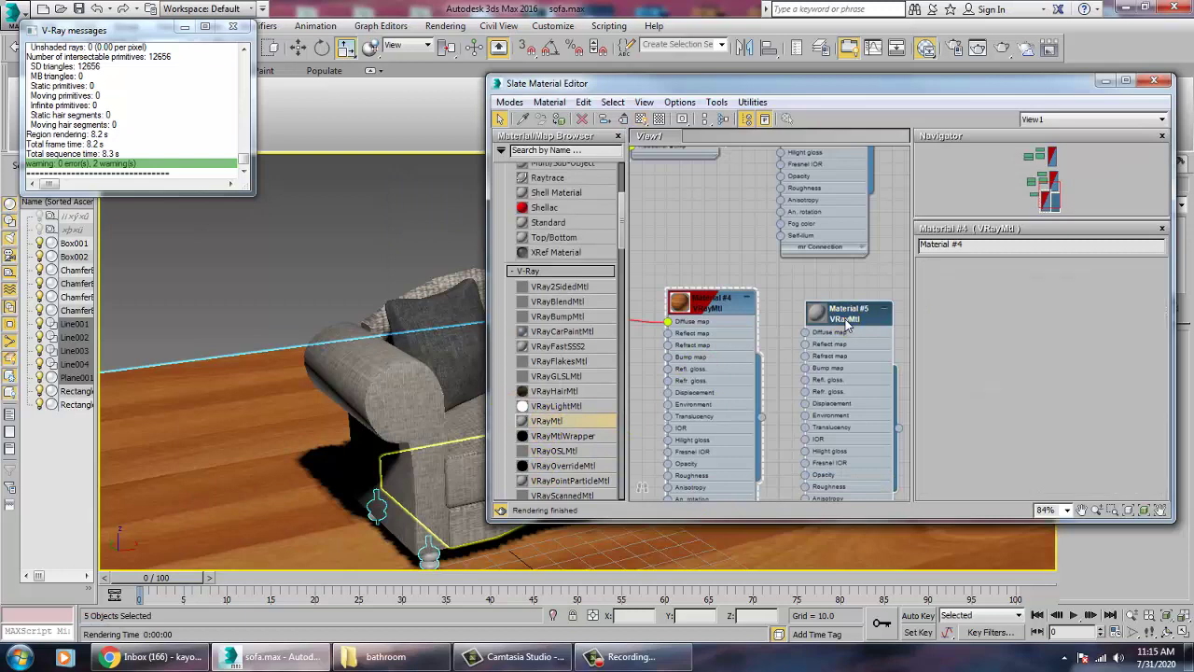
{"action": "left_click", "coordinate": [1000, 281]}
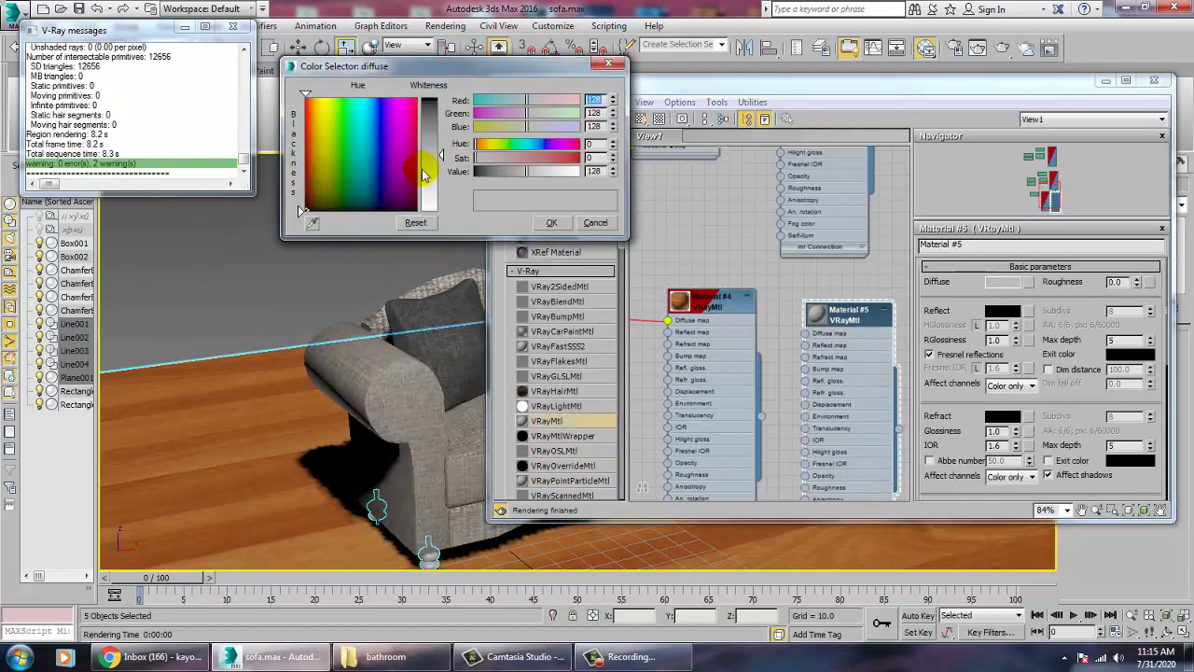
{"action": "left_click_drag", "start_coordinate": [411, 157], "coordinate": [416, 200]}
{"action": "left_click_drag", "start_coordinate": [442, 155], "coordinate": [442, 99]}
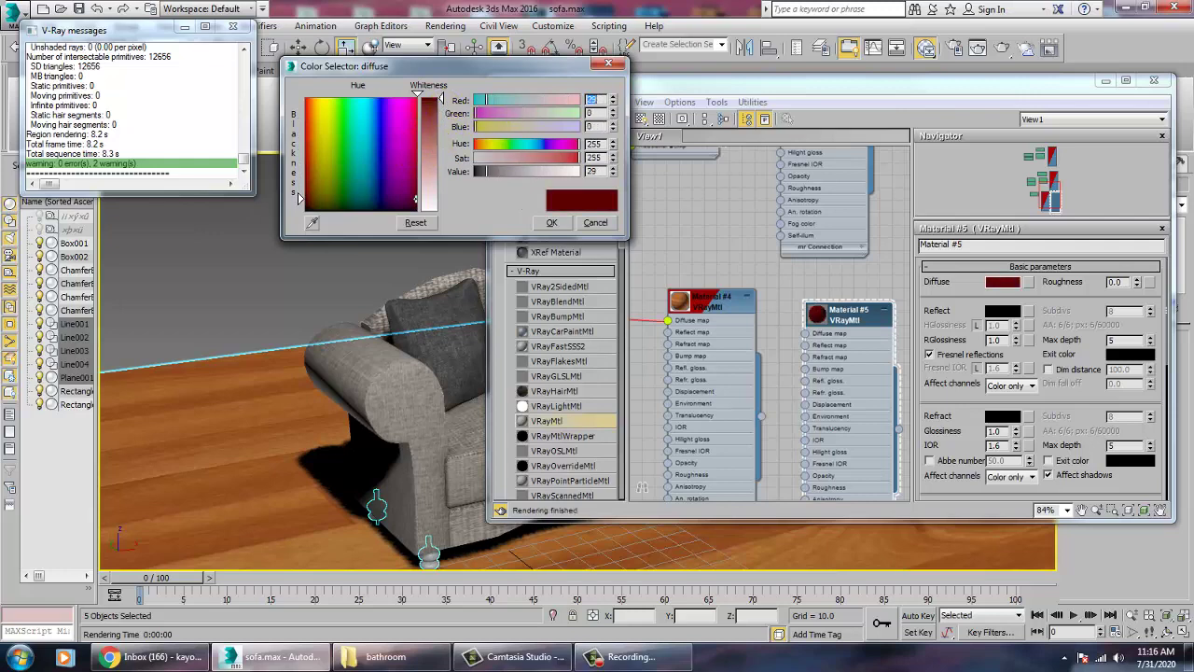
{"action": "left_click", "coordinate": [552, 222]}
- Assign the dark red material to the four sofa legs only, undoing the assignment that included the floor plane and deselecting the plane
{"action": "left_click", "coordinate": [558, 120]}
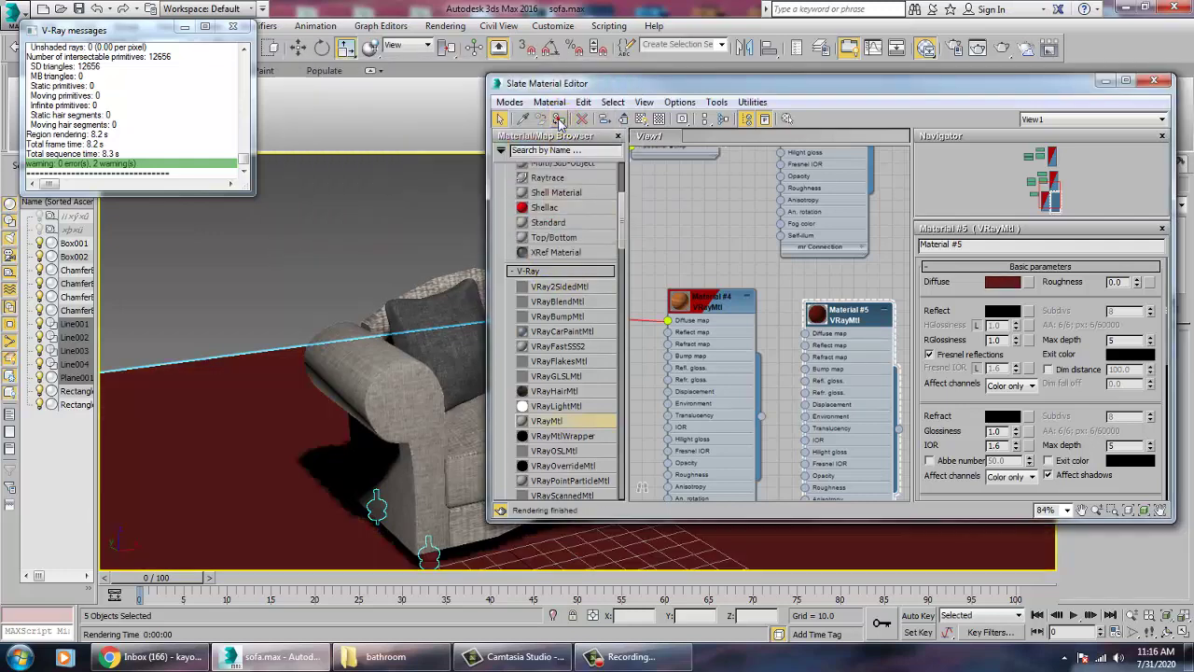
{"action": "key", "text": "ctrl+z"}
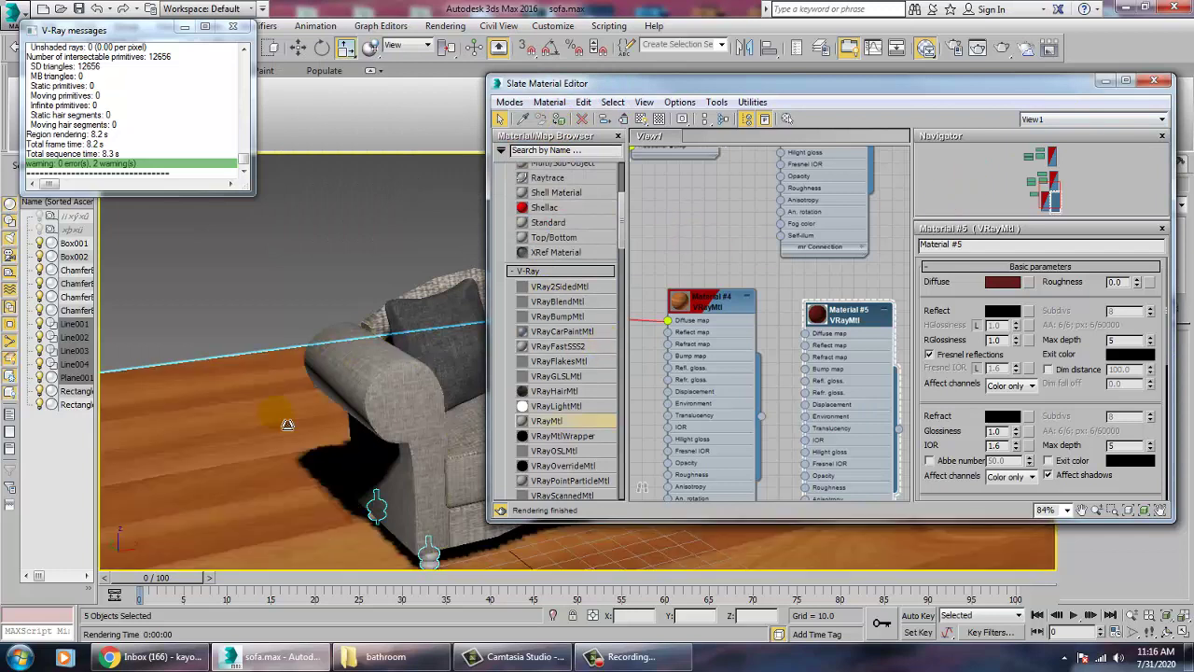
{"action": "left_click", "coordinate": [287, 422], "text": "ctrl"}
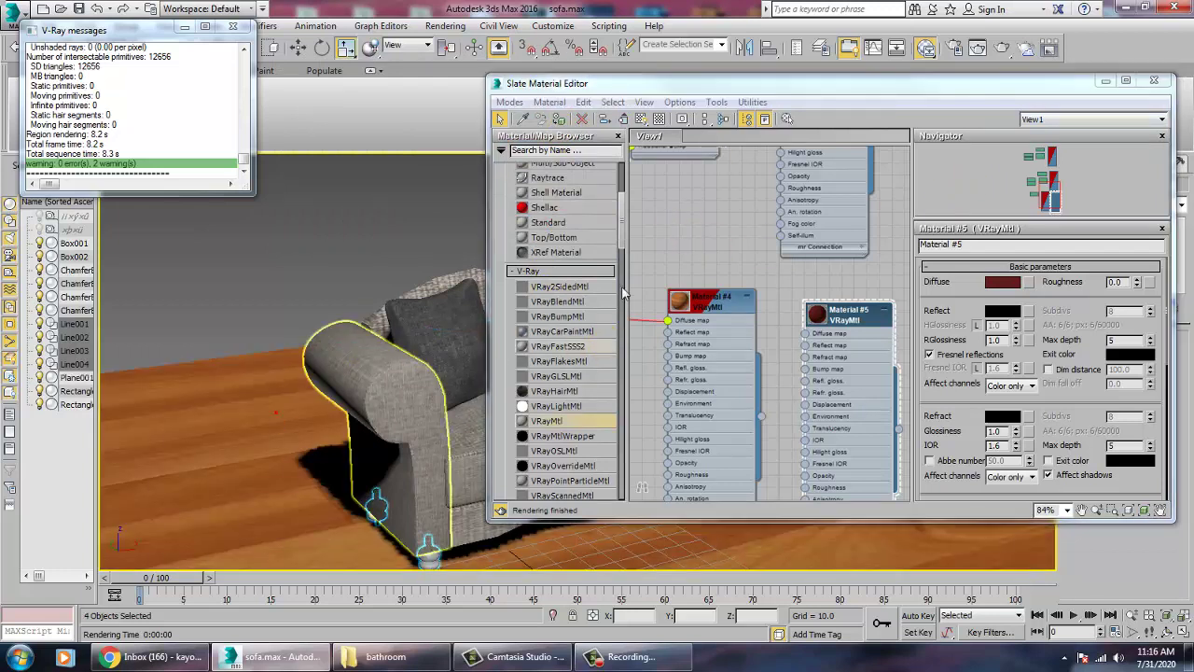
{"action": "left_click", "coordinate": [563, 121]}
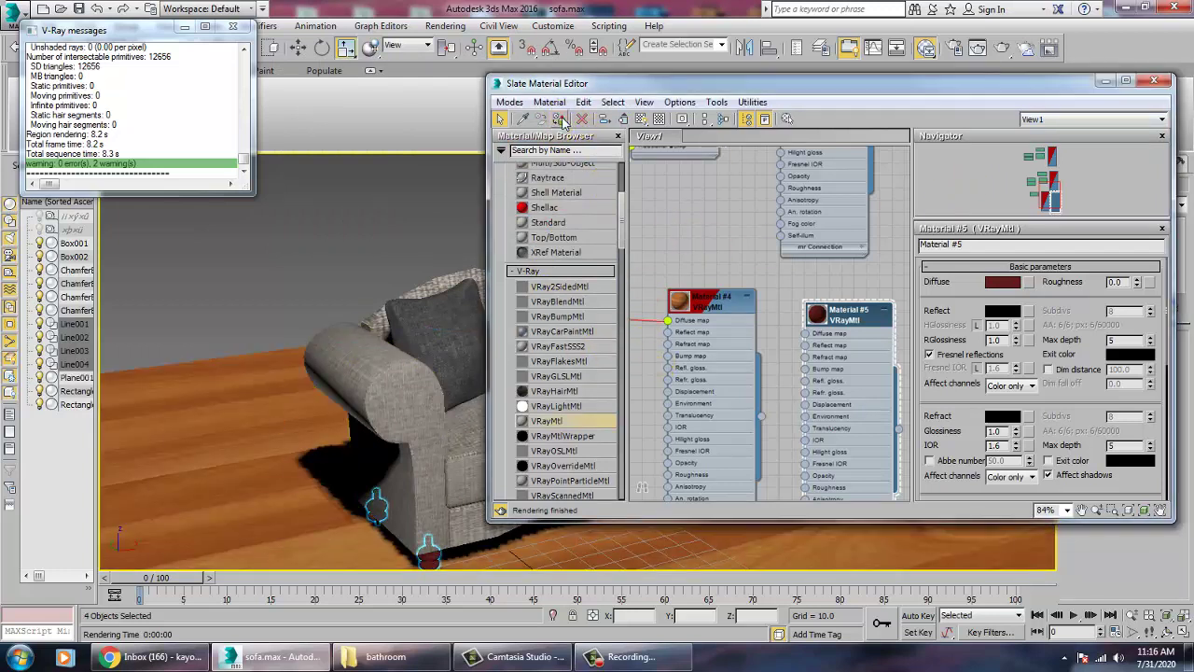
- Change the leg material's diffuse color to dark brown, RGB 20, 4, 2, and minimize the material editor
{"action": "left_click", "coordinate": [1002, 282]}
{"action": "left_click_drag", "start_coordinate": [409, 159], "coordinate": [414, 198]}
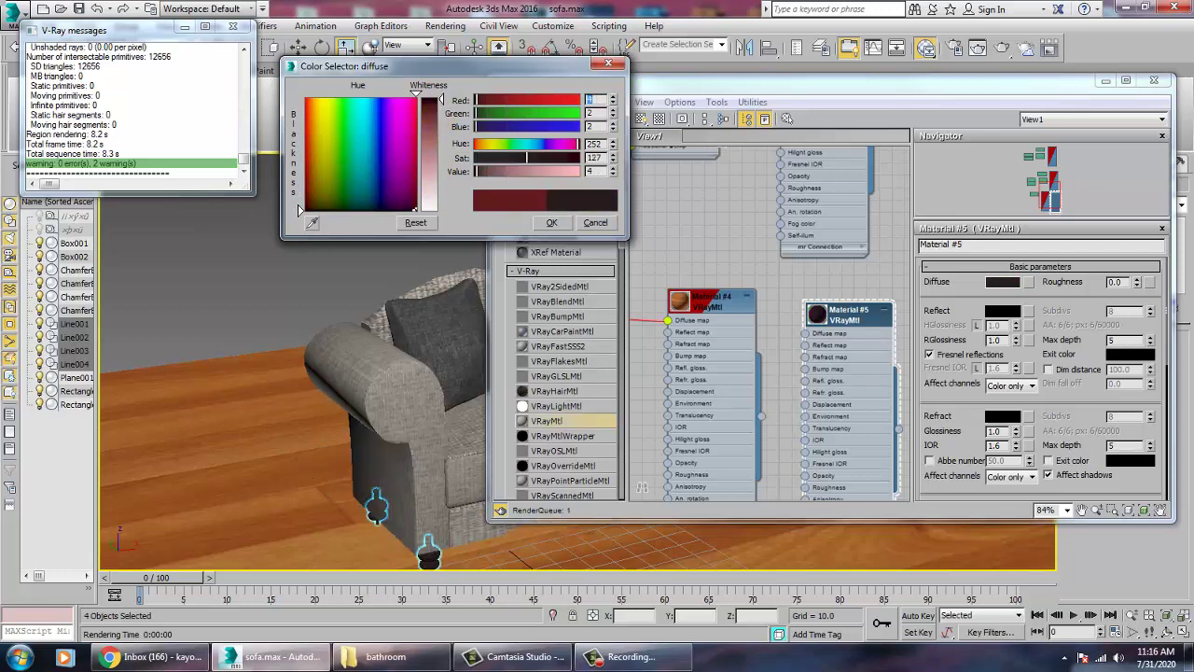
{"action": "left_click_drag", "start_coordinate": [417, 126], "coordinate": [306, 204]}
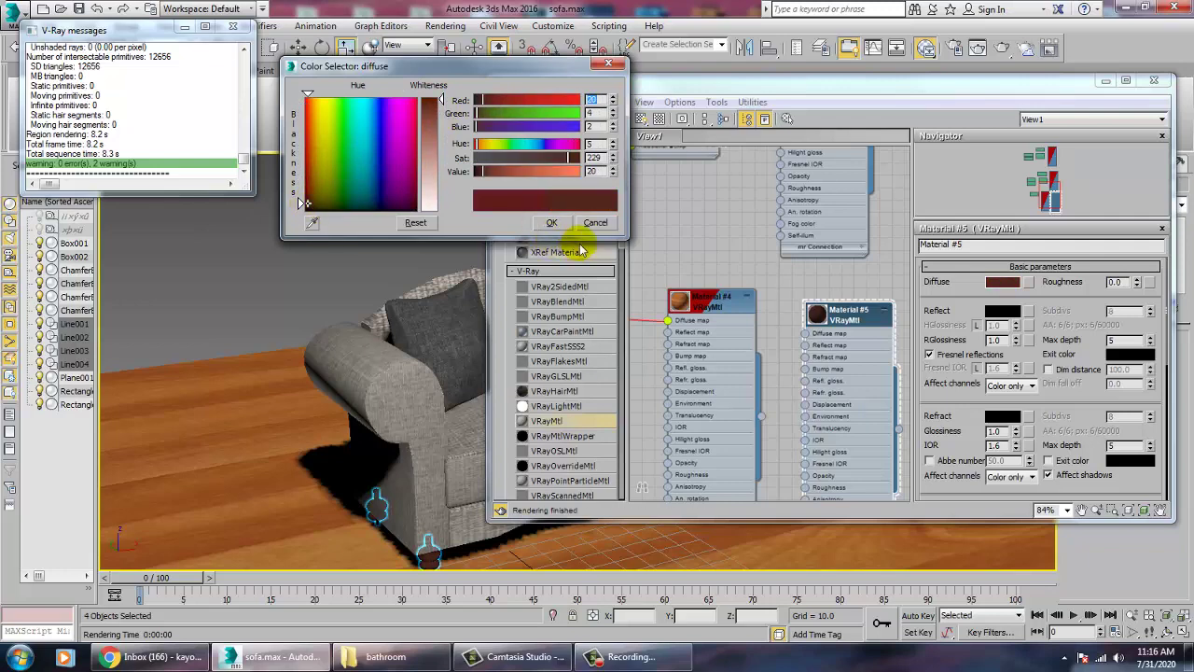
{"action": "left_click", "coordinate": [549, 224]}
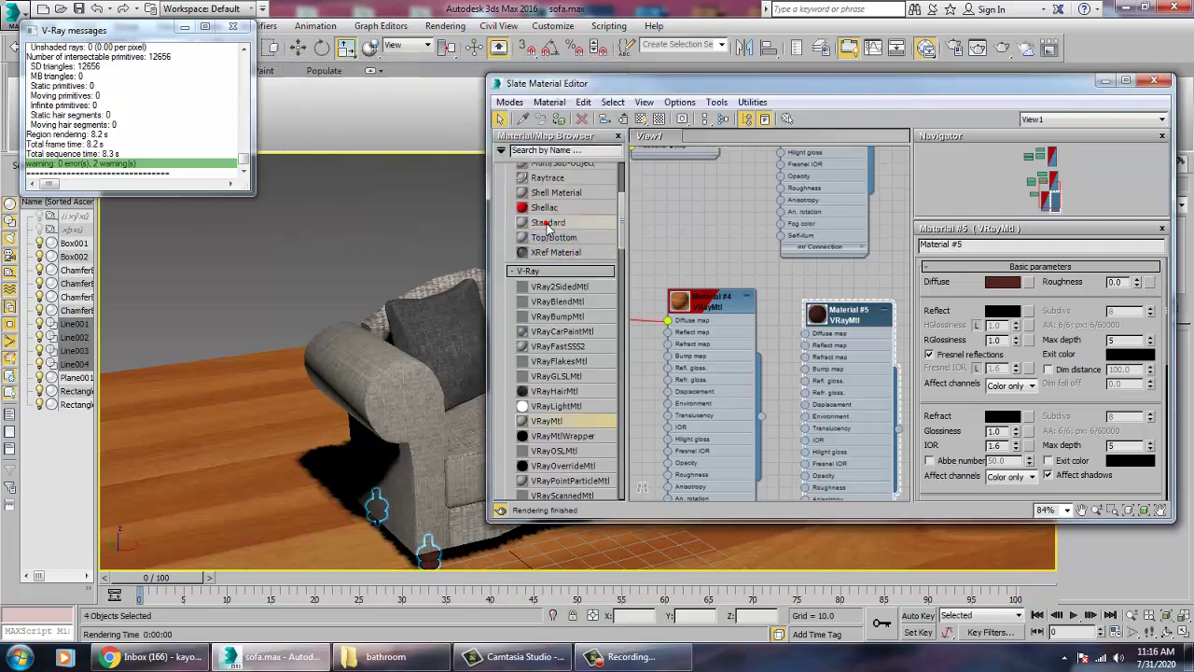
{"action": "left_click", "coordinate": [1104, 82]}
- Frame a close-up of the sofa's seat cushions and pillows and render the view
{"action": "middle_click_drag", "start_coordinate": [821, 369], "coordinate": [764, 403], "text": "alt"}
{"action": "middle_click_drag", "start_coordinate": [808, 349], "coordinate": [702, 418], "text": "alt"}
{"action": "scroll", "coordinate": [715, 416], "scroll_direction": "up", "scroll_amount": 3}
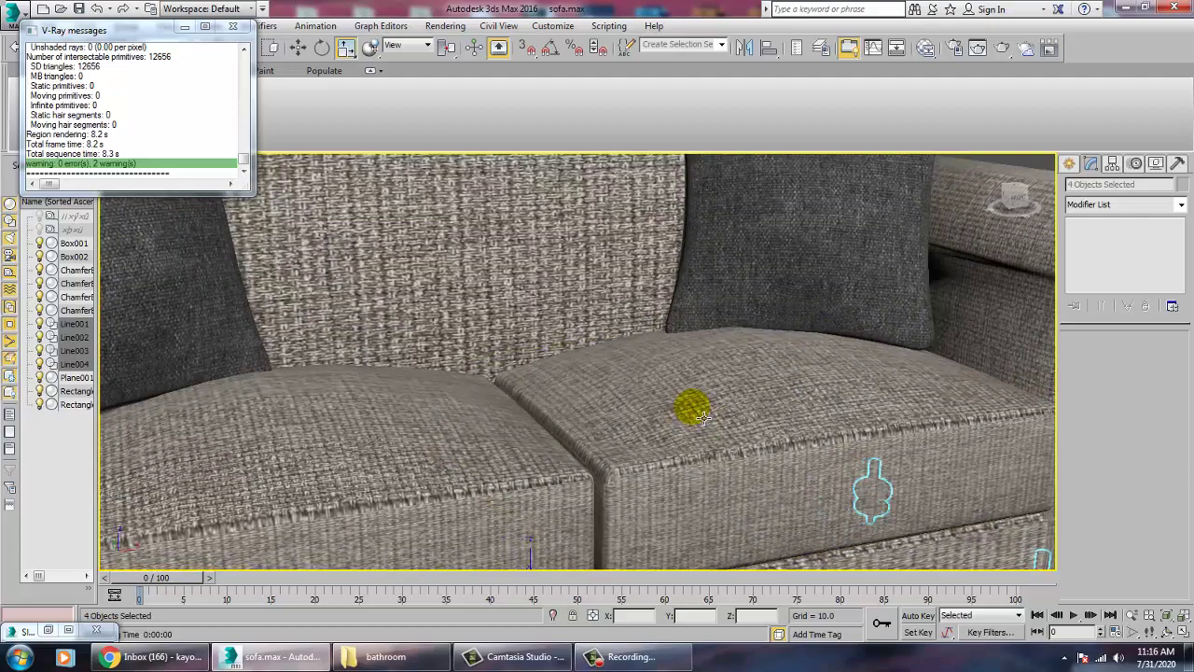
{"action": "scroll", "coordinate": [698, 418], "scroll_direction": "down", "scroll_amount": 3}
{"action": "scroll", "coordinate": [698, 417], "scroll_direction": "up", "scroll_amount": 8}
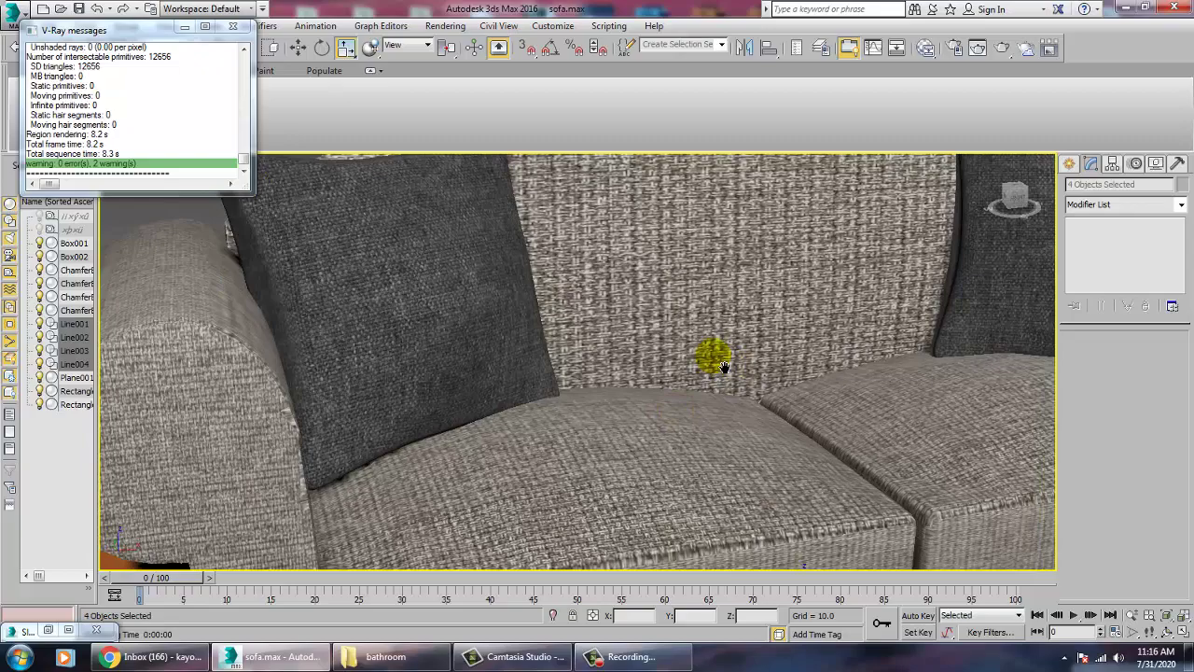
{"action": "middle_click_drag", "start_coordinate": [724, 367], "coordinate": [595, 300], "text": "alt"}
{"action": "middle_click_drag", "start_coordinate": [622, 516], "coordinate": [653, 471], "text": "alt"}
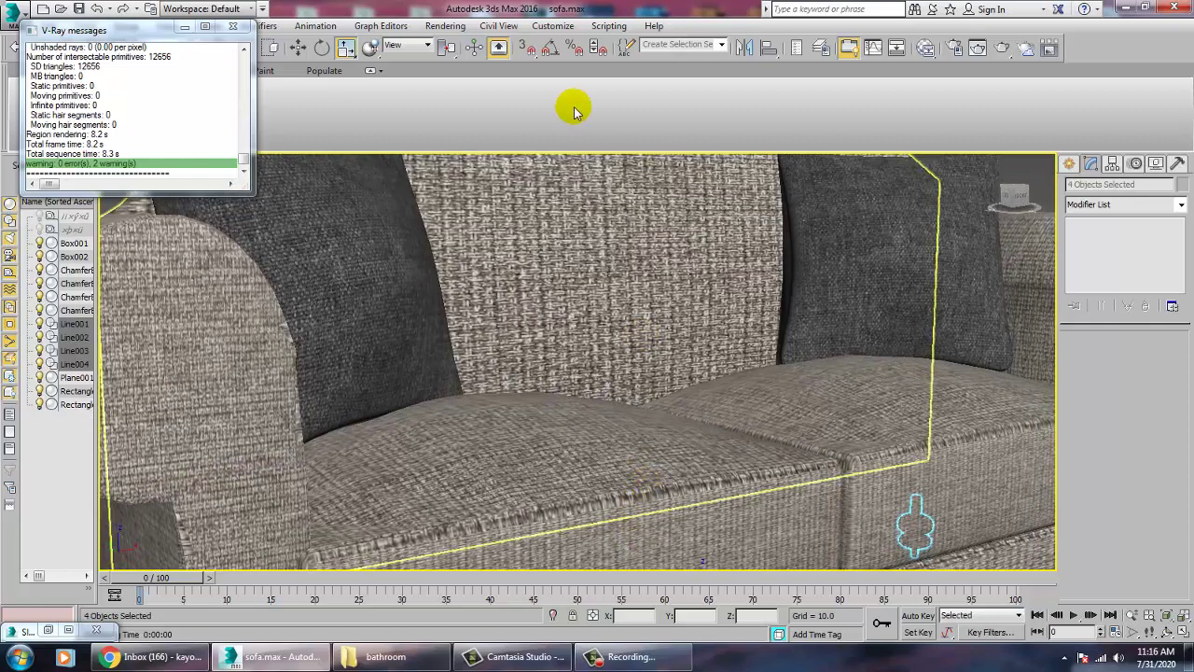
{"action": "left_click", "coordinate": [445, 26]}
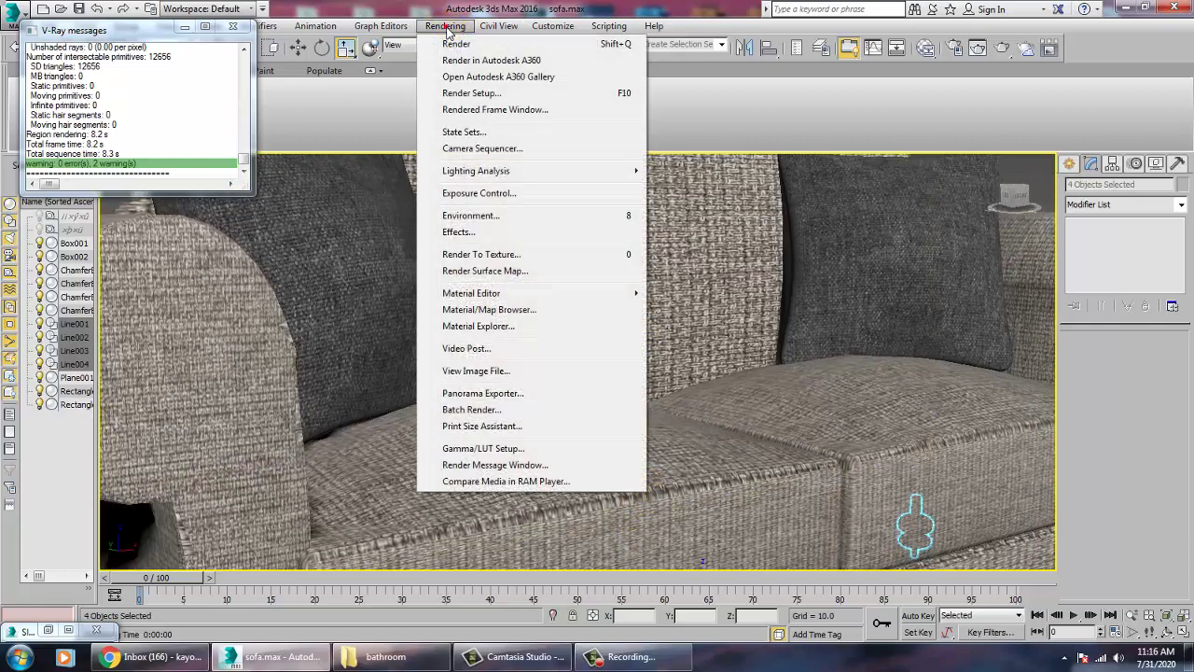
{"action": "left_click", "coordinate": [454, 44]}
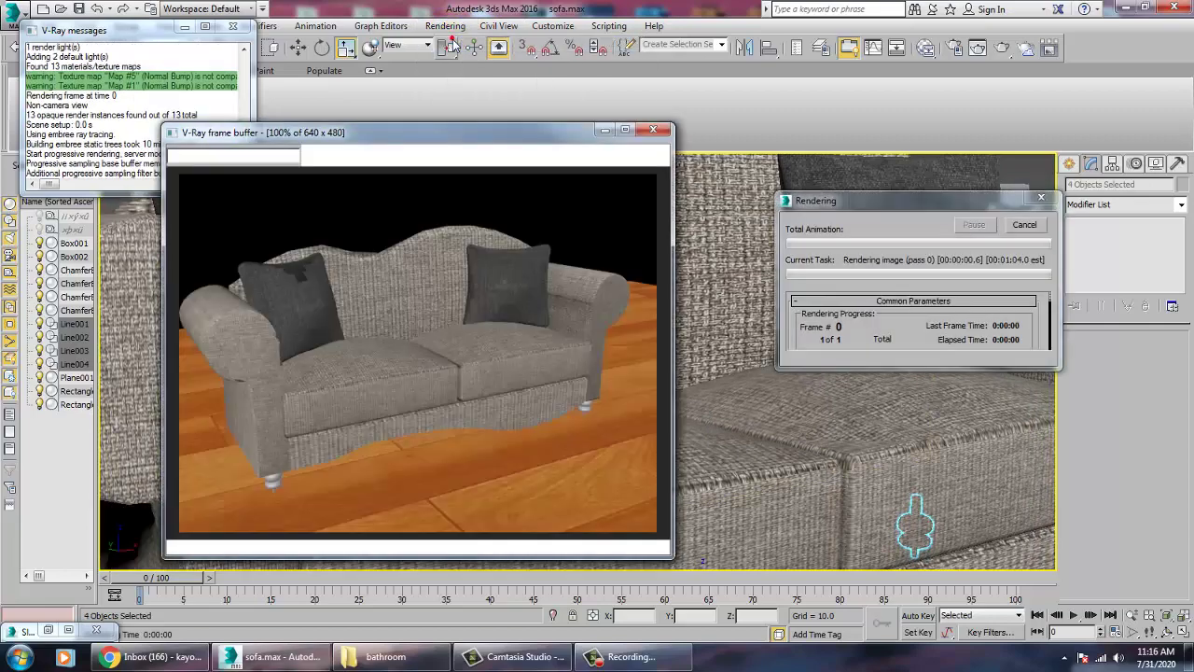